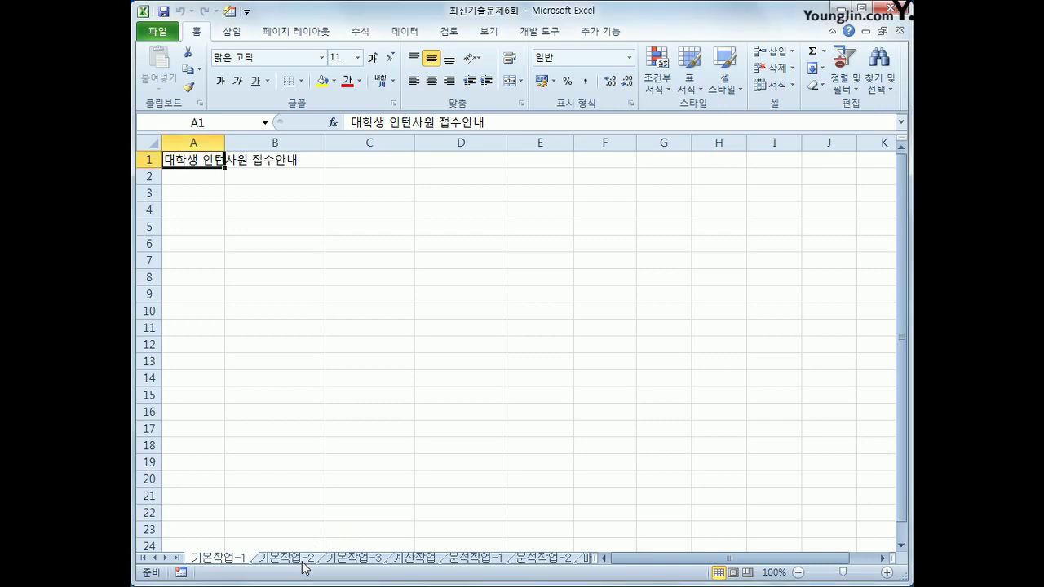
# Step: On the 기본작업-2 sheet, merge and center the title across A1:G1
pyautogui.click(285, 558)
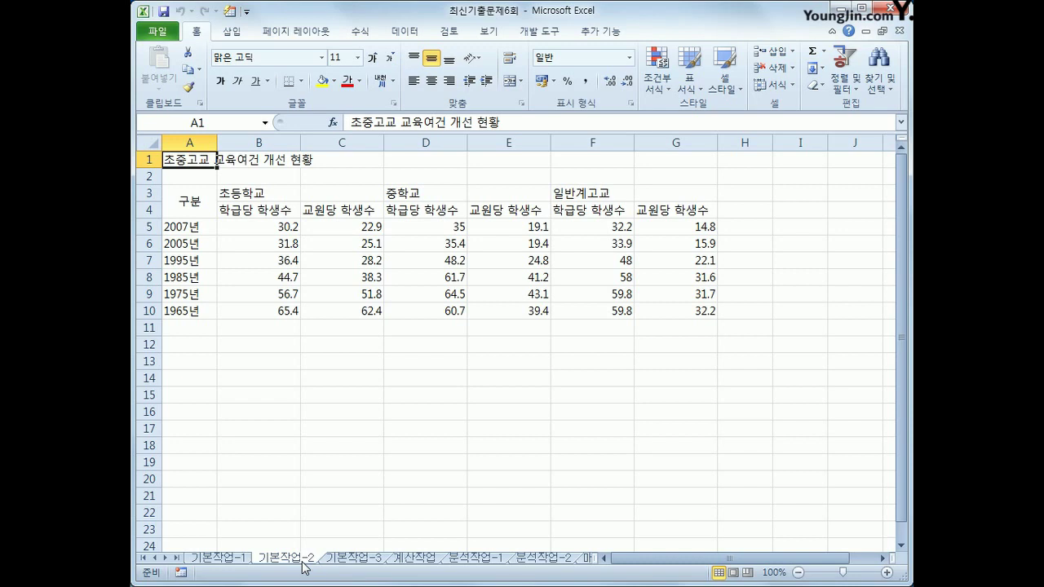
pyautogui.moveTo(195, 161); pyautogui.dragTo(662, 156)
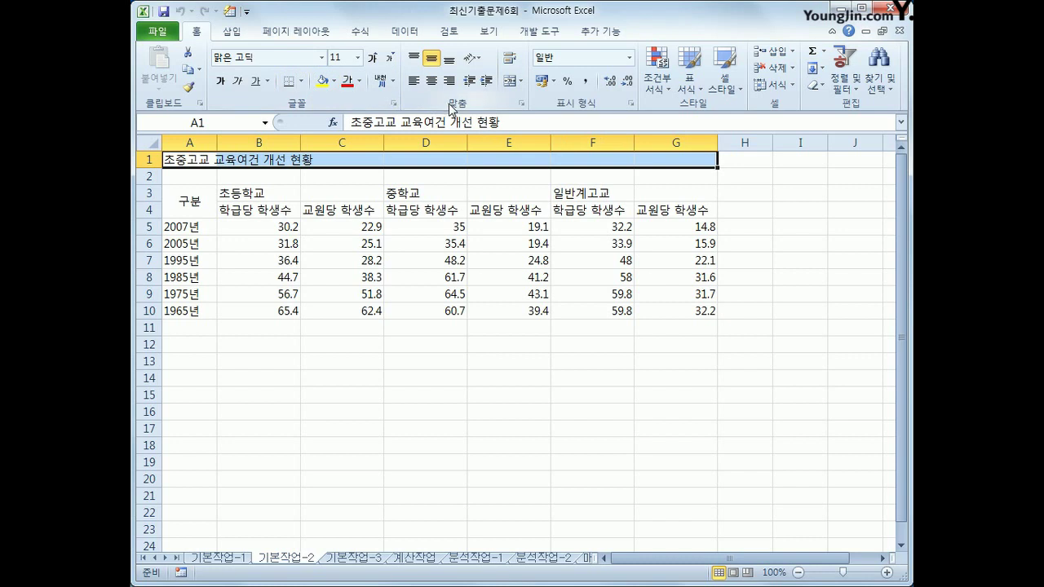
pyautogui.click(510, 82)
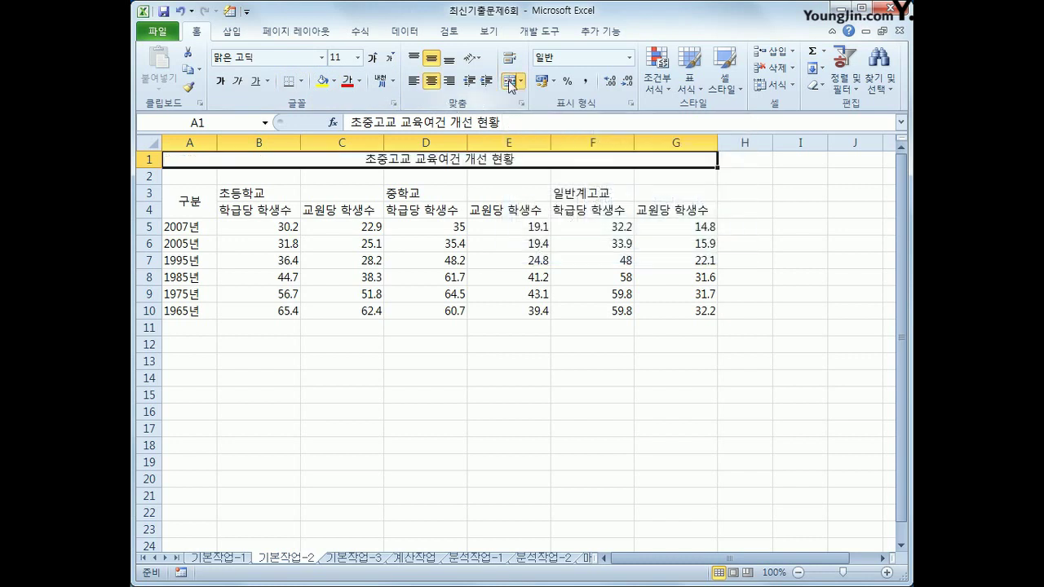
# Step: Set the merged title's font to 궁서체 at size 17
pyautogui.click(323, 59)
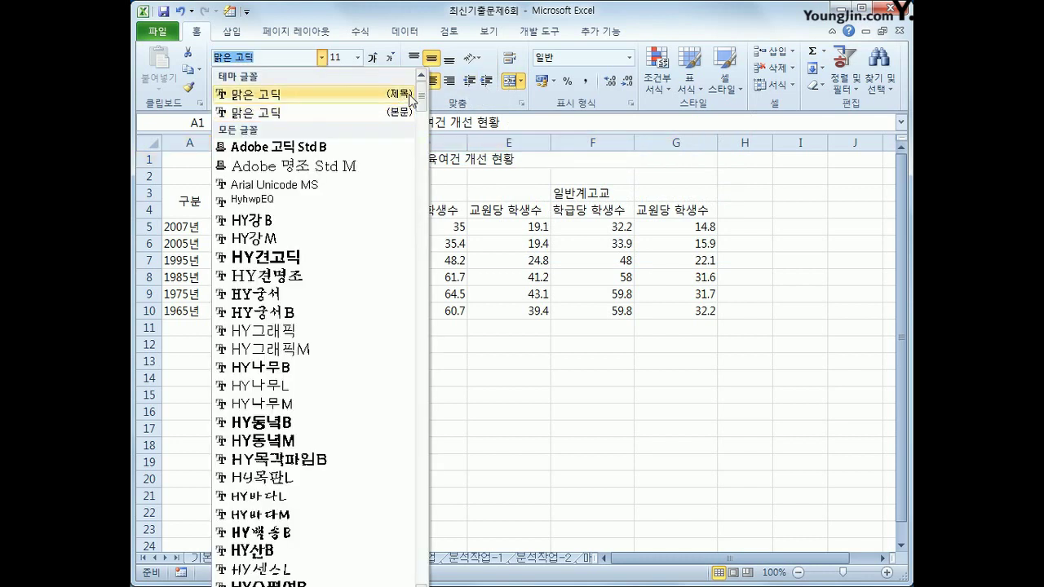
pyautogui.moveTo(420, 90); pyautogui.dragTo(421, 139)
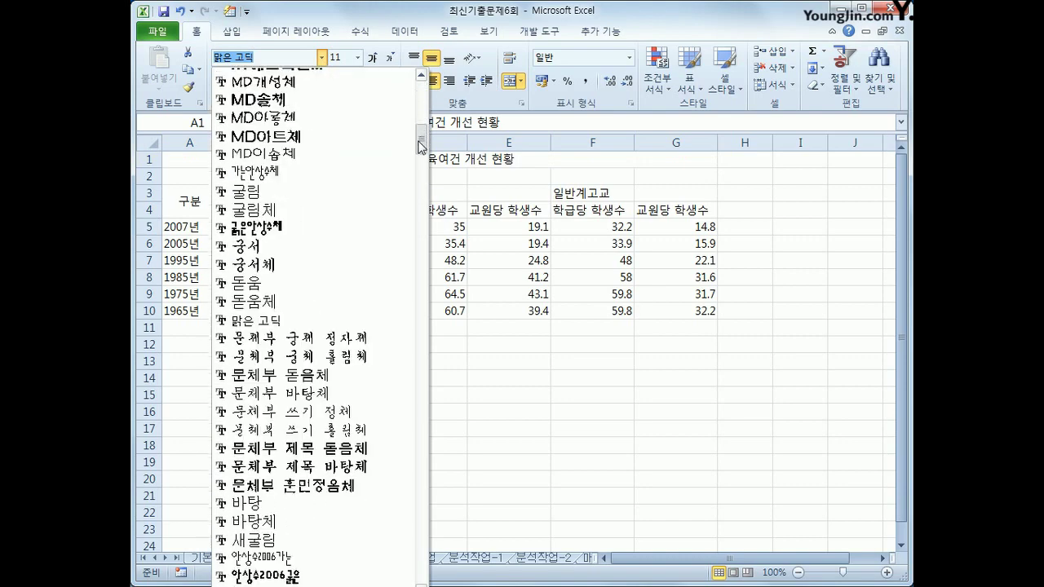
pyautogui.click(355, 265)
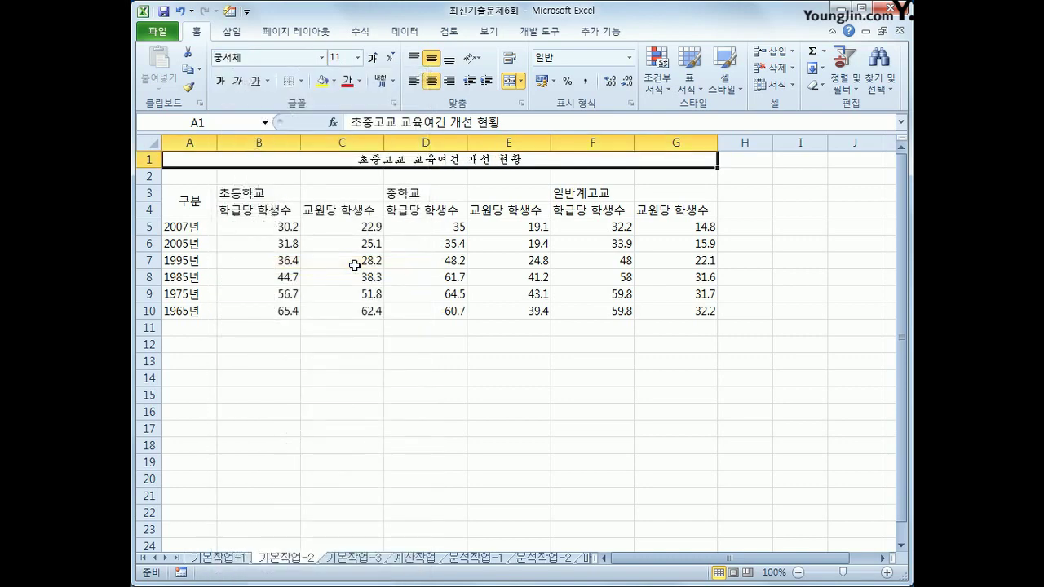
pyautogui.click(358, 58)
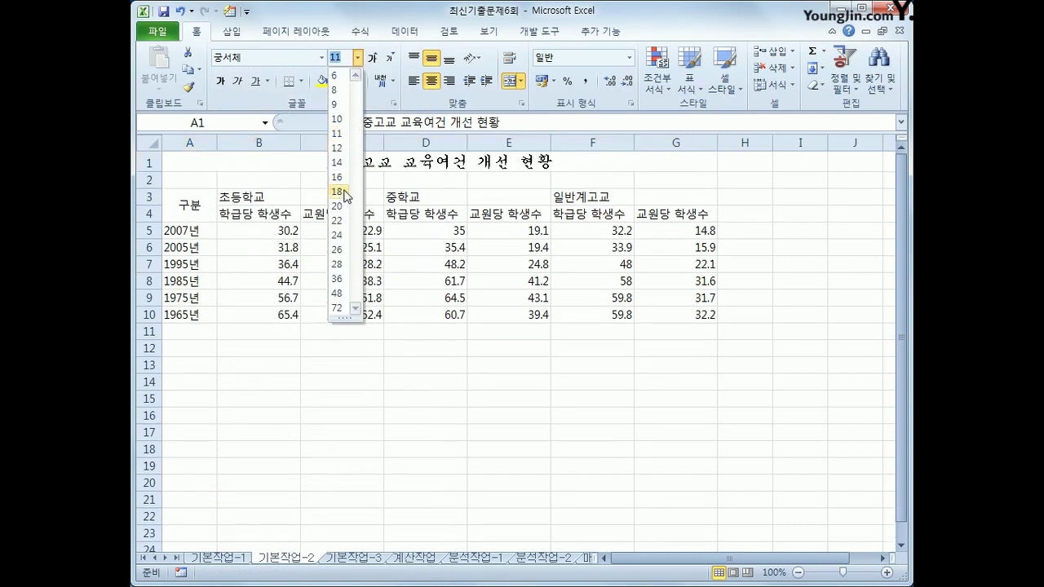
pyautogui.write('17')
pyautogui.press('Return')
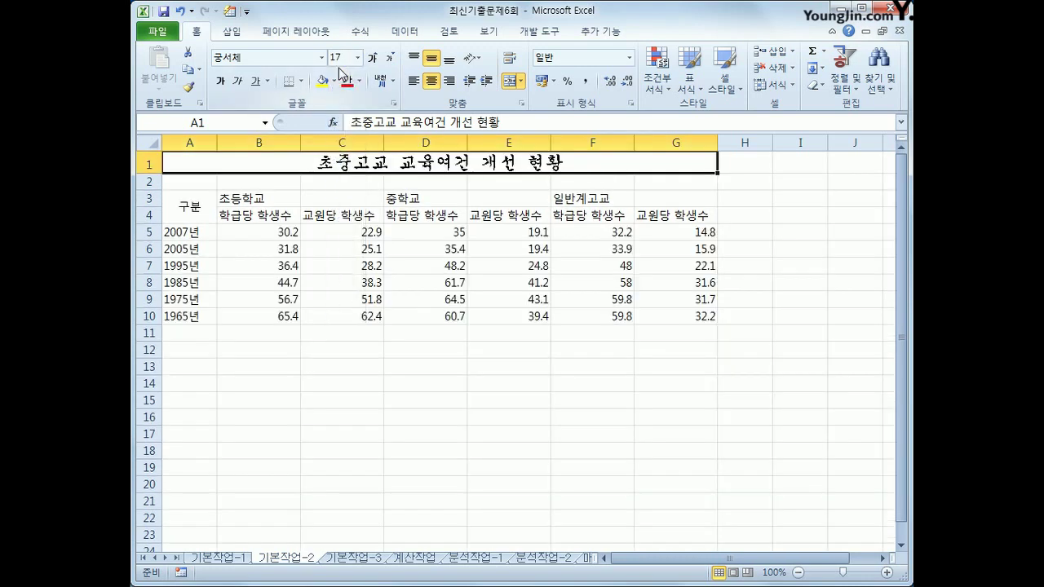
# Step: Make the title in row 1 bold and underlined
pyautogui.click(219, 81)
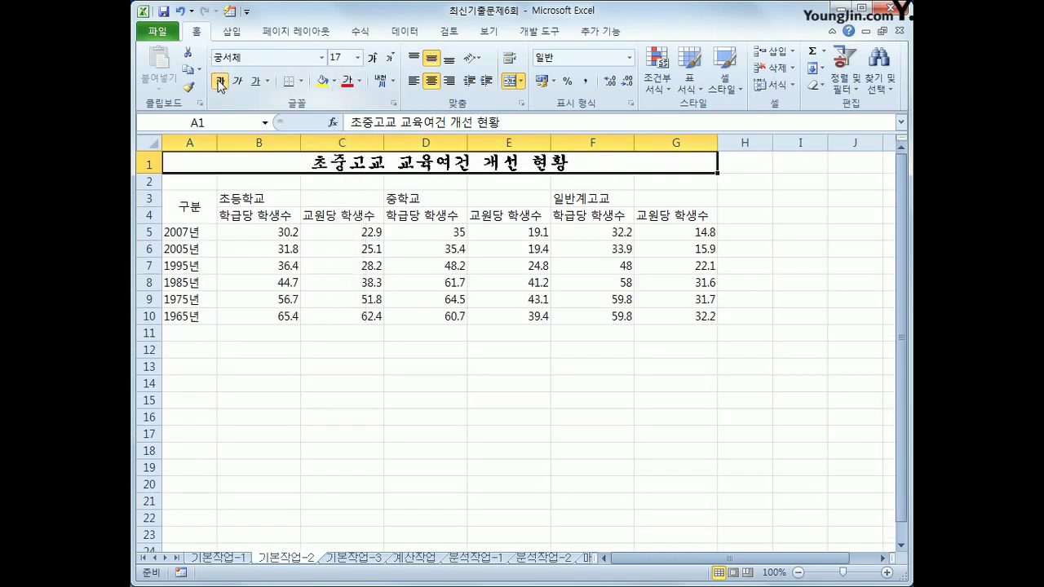
pyautogui.click(254, 85)
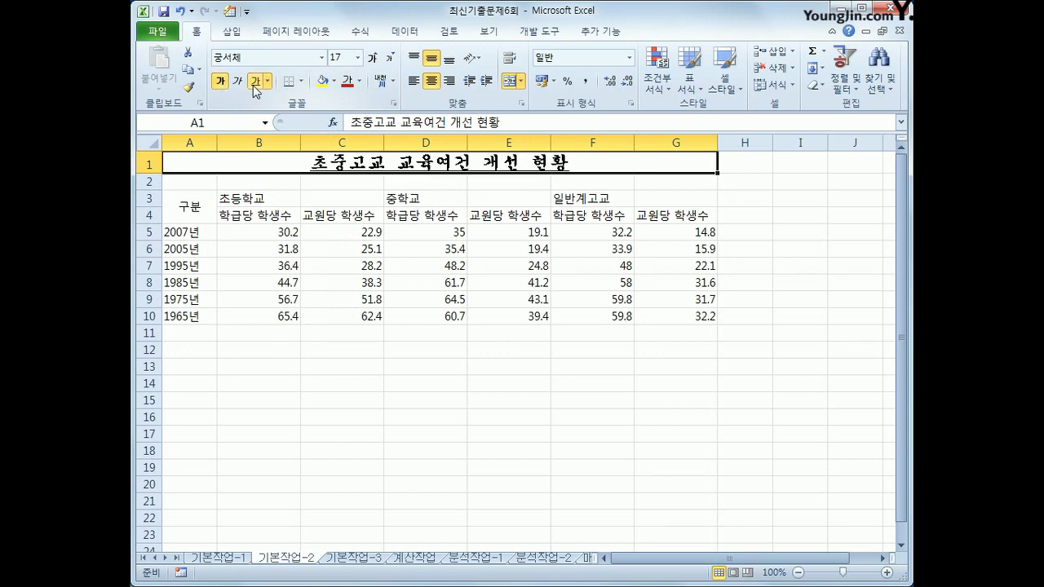
pyautogui.click(743, 377)
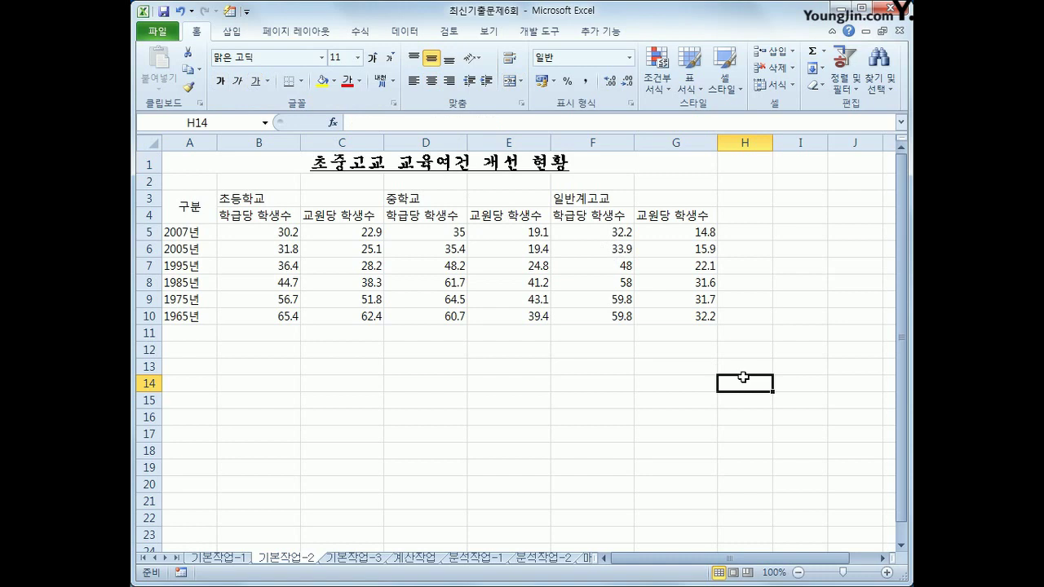
# Step: Merge and center the school-level headings in B3:C3, D3:E3 and F3:G3 as three separate ranges
pyautogui.moveTo(238, 197); pyautogui.dragTo(315, 193)
pyautogui.moveTo(422, 201); pyautogui.dragTo(498, 197)
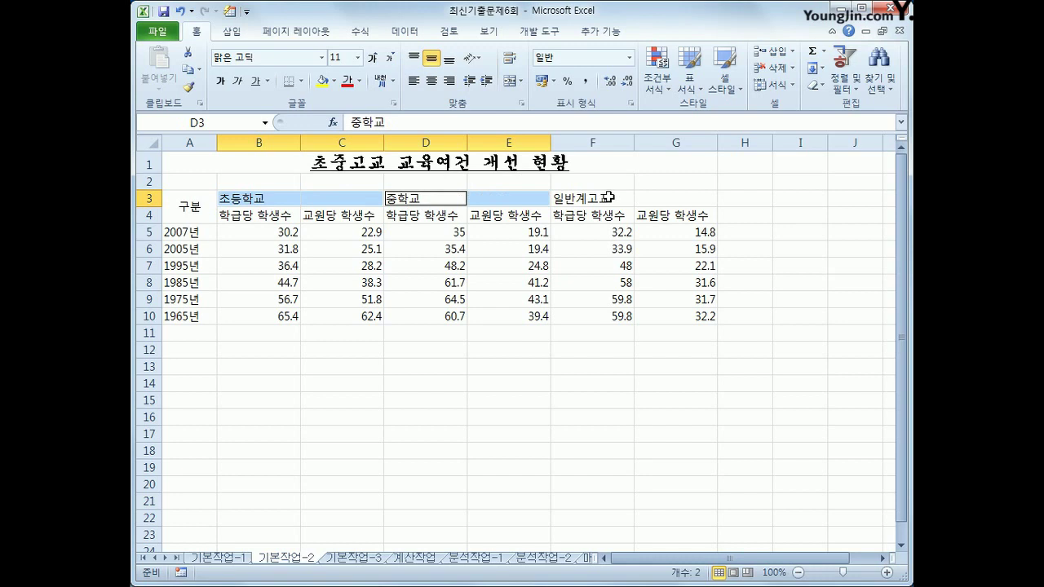
pyautogui.moveTo(609, 196); pyautogui.dragTo(653, 195)
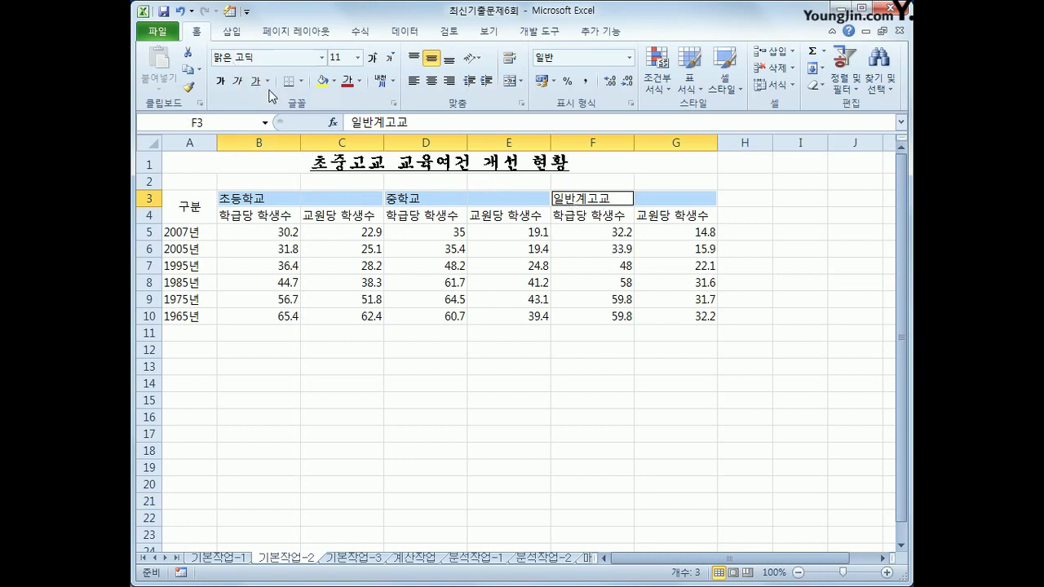
pyautogui.click(510, 82)
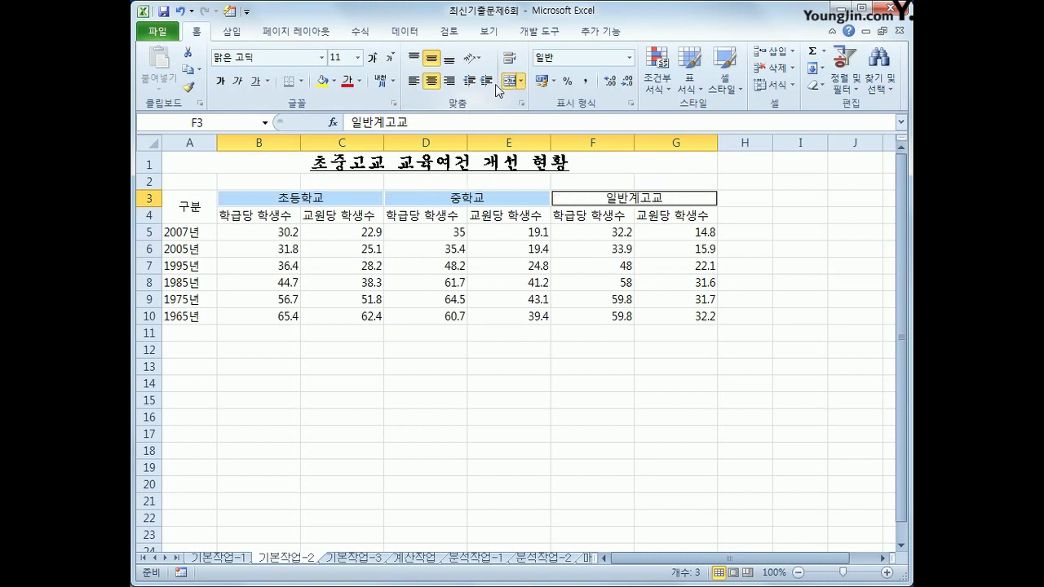
# Step: Set the font of the three merged school-level headings to 굴림체 at size 12
pyautogui.click(321, 58)
pyautogui.moveTo(421, 91); pyautogui.dragTo(421, 131)
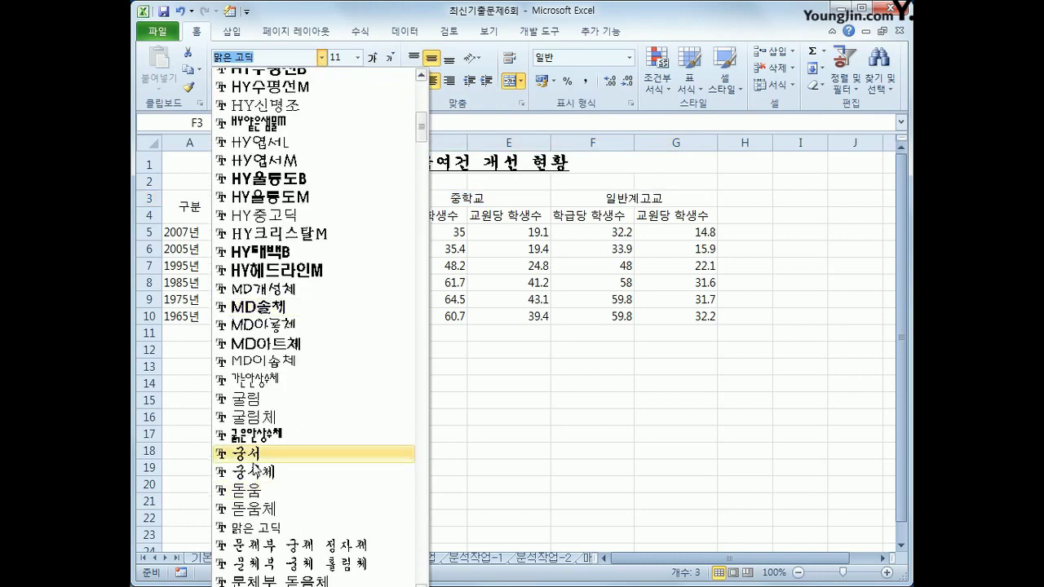
pyautogui.click(261, 425)
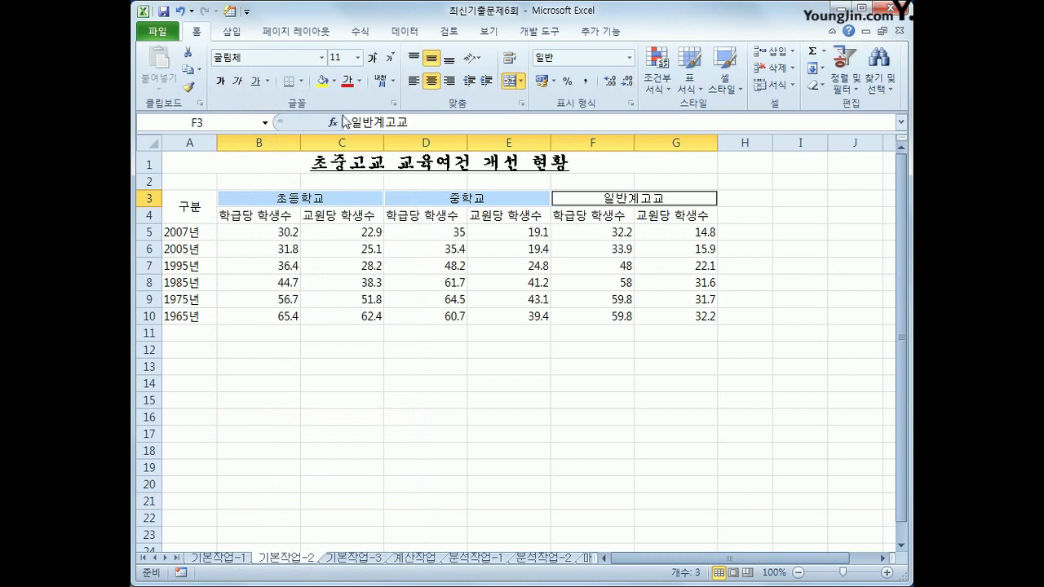
pyautogui.click(372, 59)
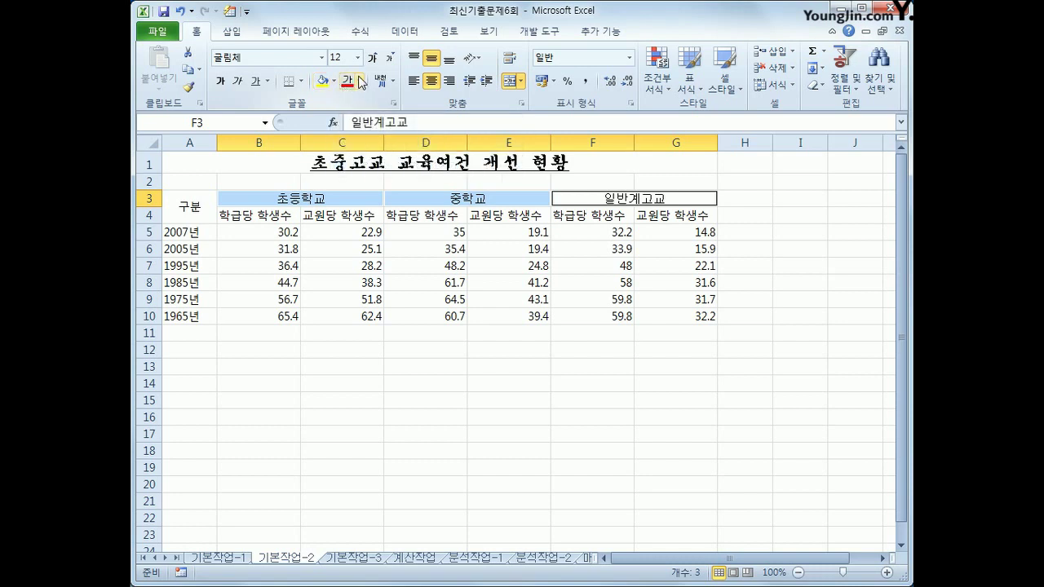
# Step: Give the three school-level headings the standard blue font color and a standard yellow fill
pyautogui.click(359, 82)
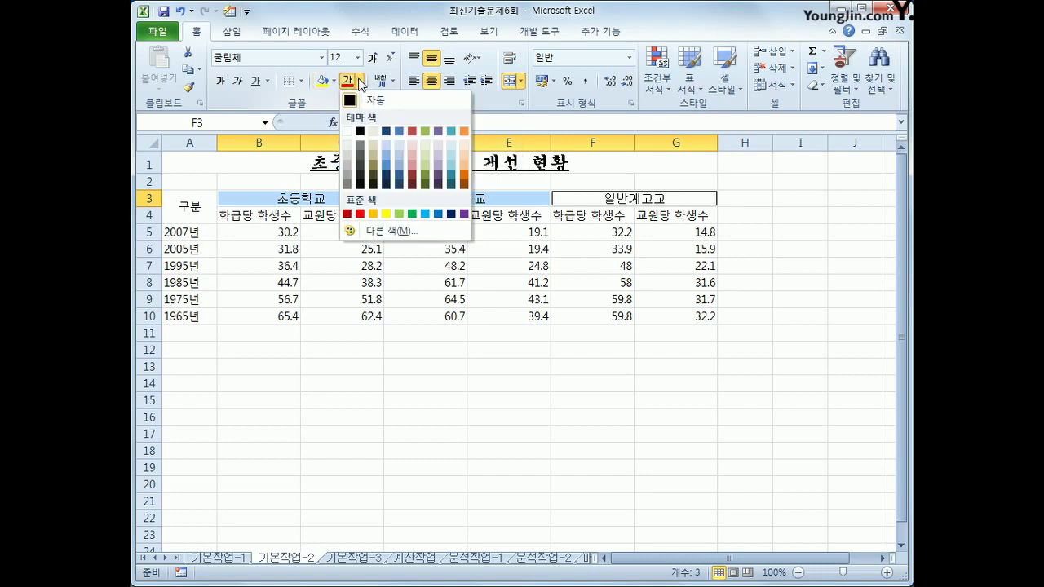
pyautogui.click(439, 214)
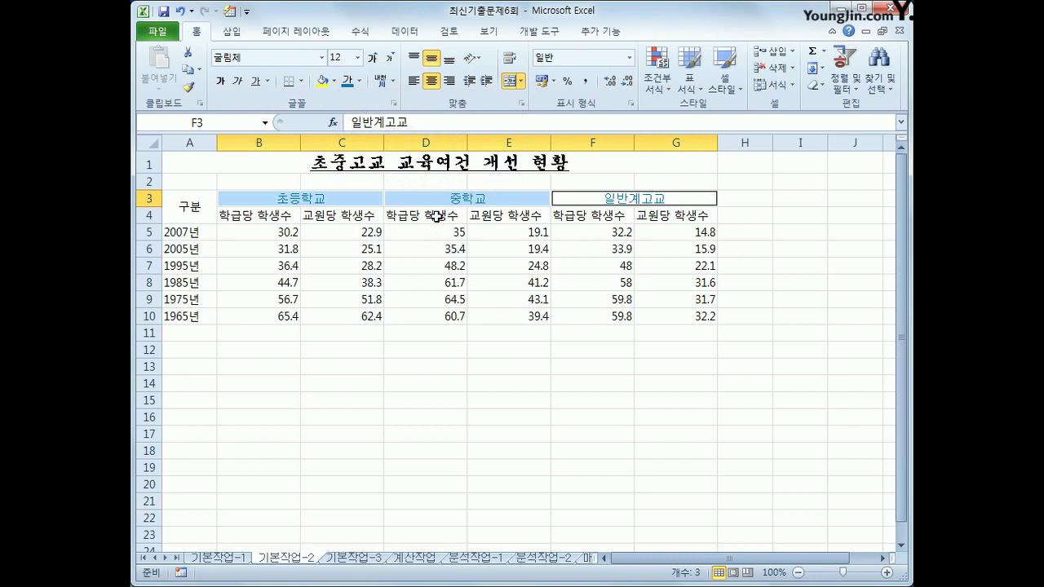
pyautogui.click(334, 82)
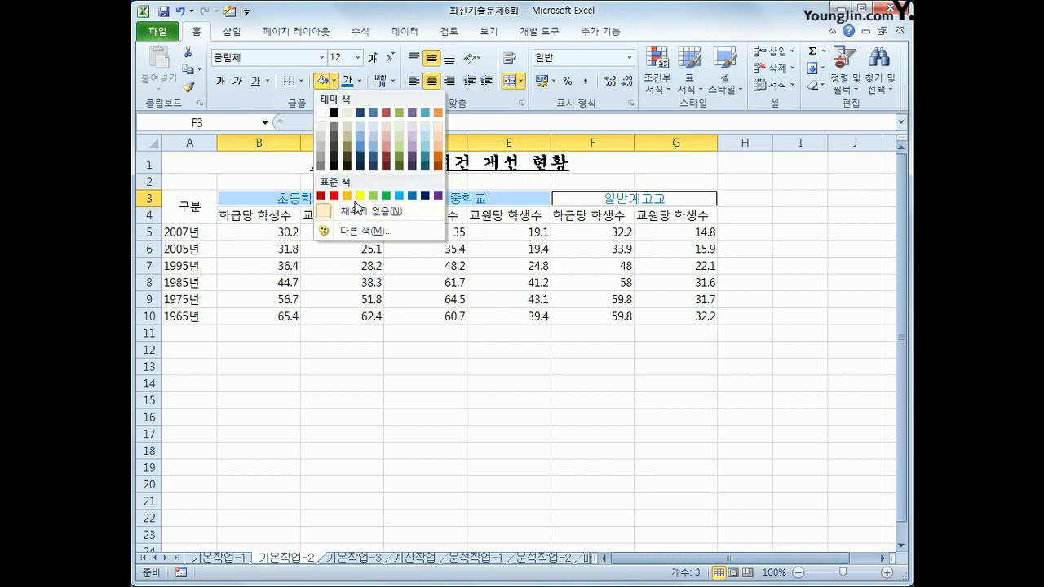
pyautogui.click(361, 196)
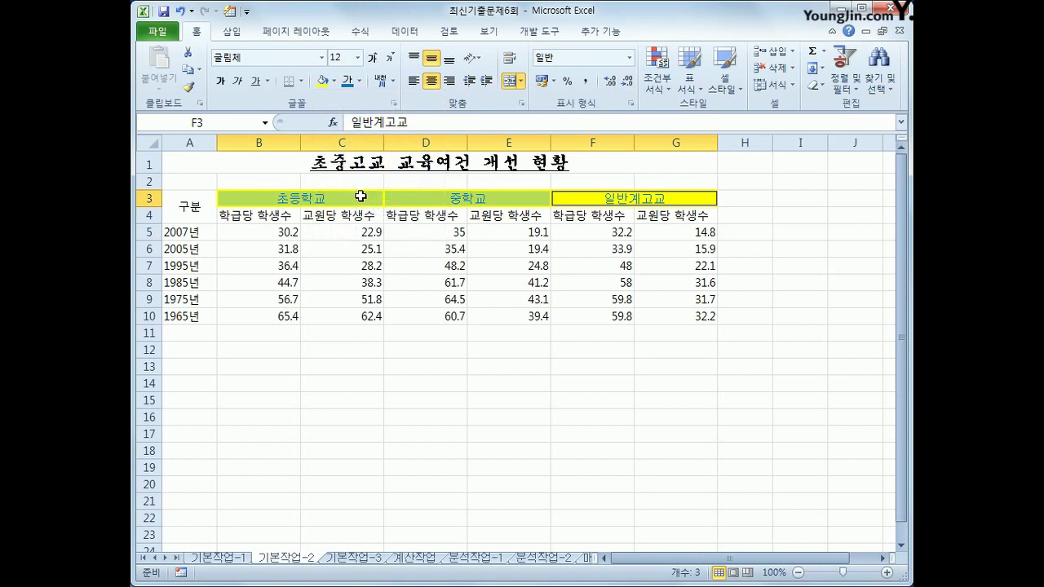
pyautogui.click(434, 384)
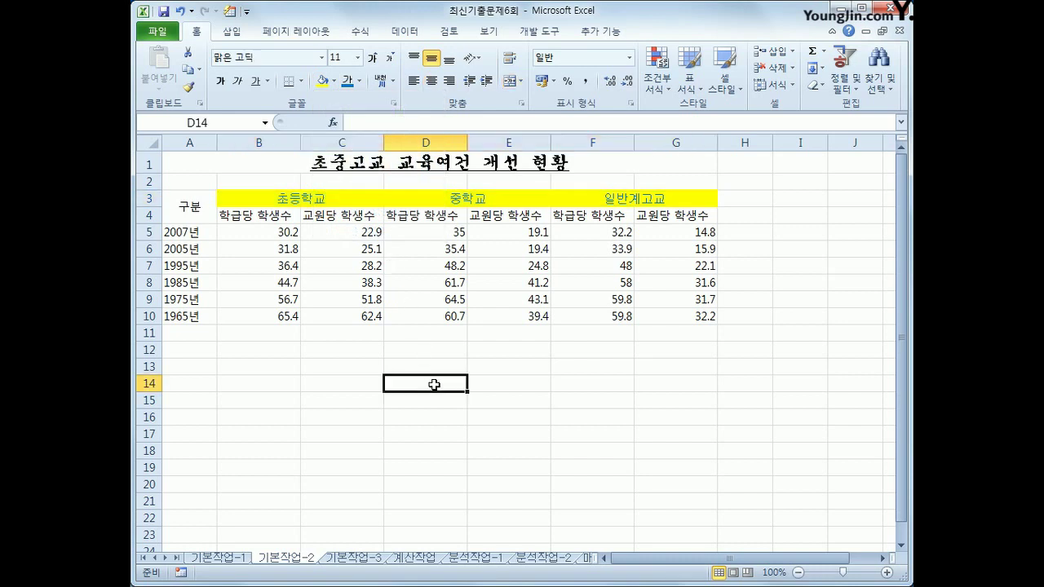
# Step: Apply the custom number format G/표준"명" to the data in B5:G10
pyautogui.click(253, 231)
pyautogui.moveTo(254, 231); pyautogui.dragTo(670, 314)
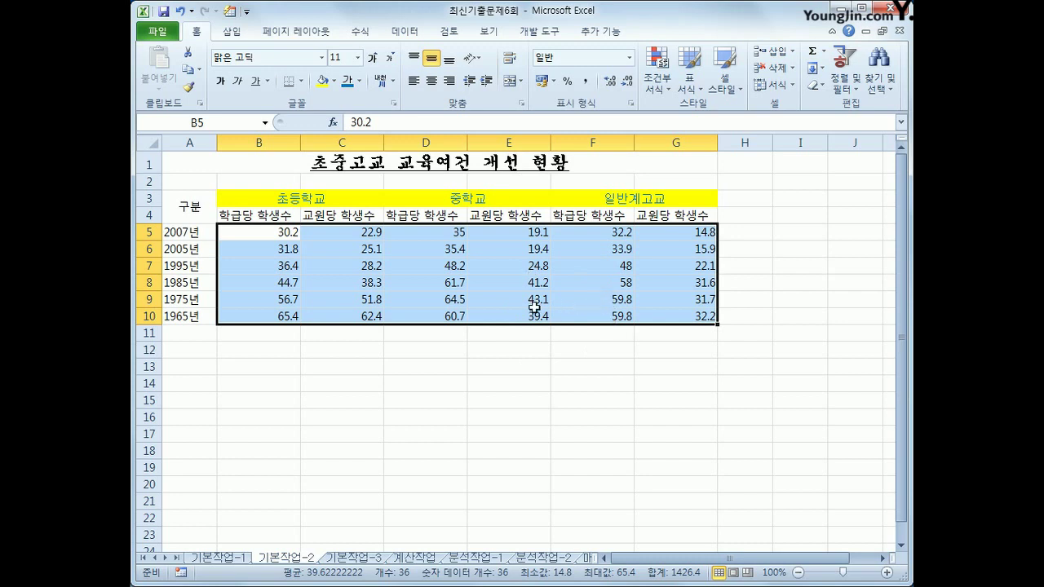
pyautogui.rightClick(426, 242)
pyautogui.click(549, 458)
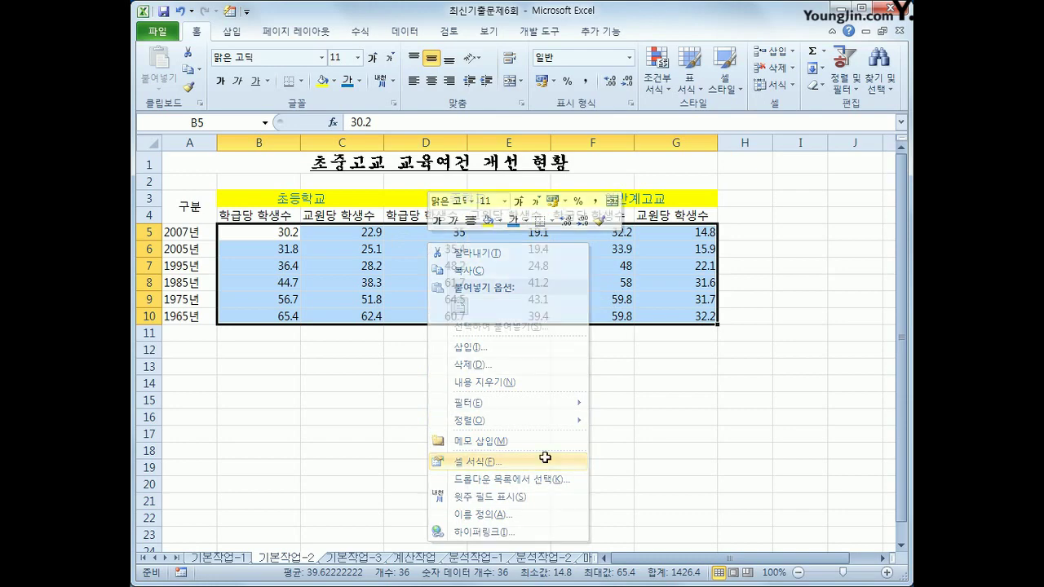
pyautogui.click(365, 294)
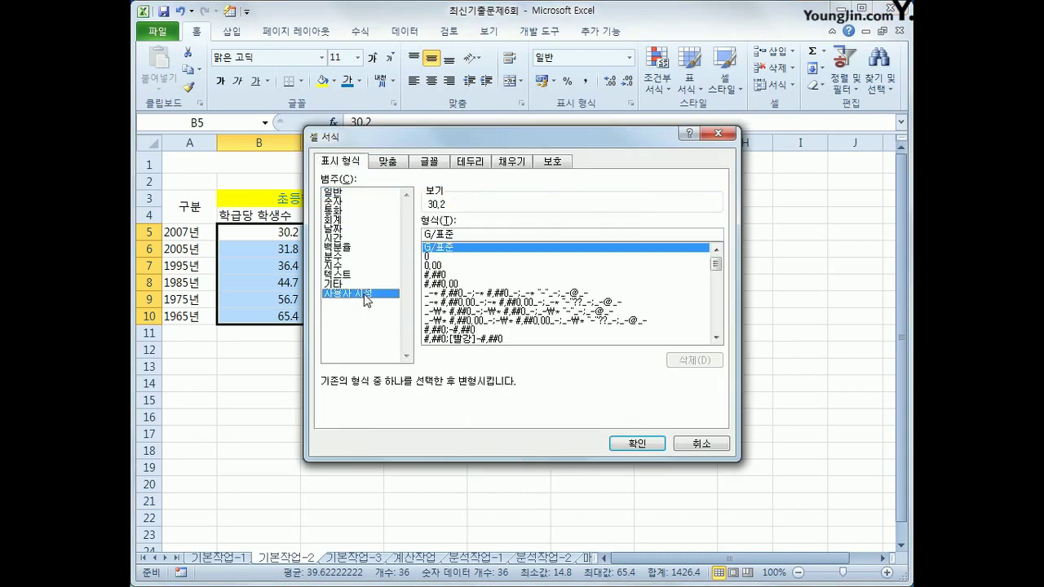
pyautogui.click(488, 232)
pyautogui.write('"명"')
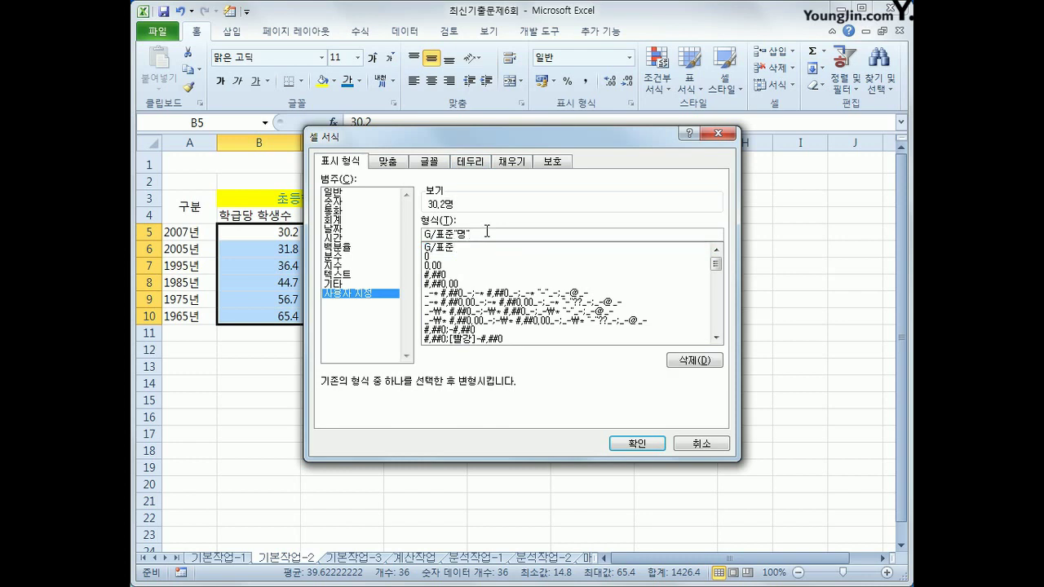
pyautogui.click(628, 443)
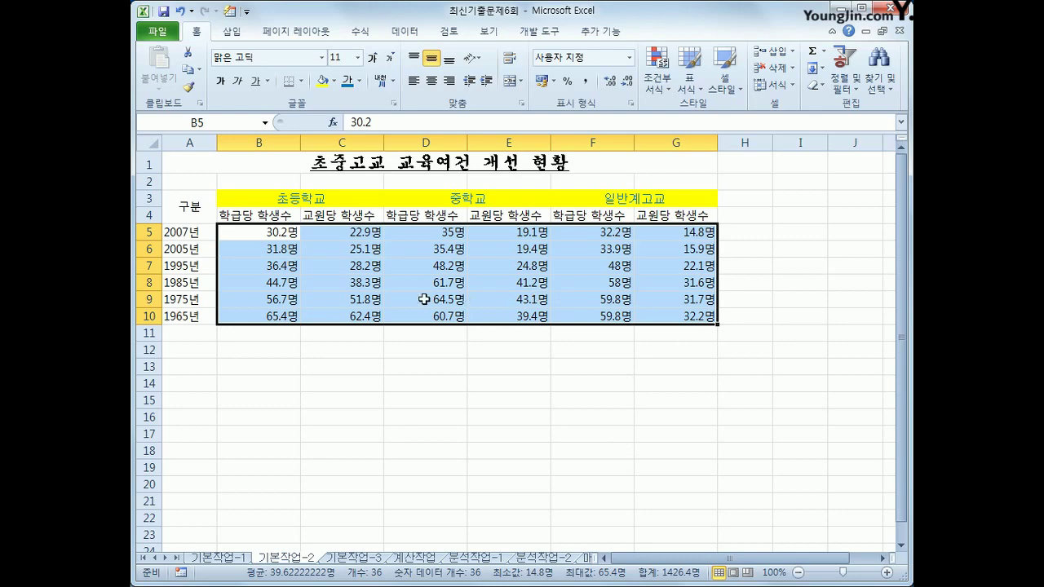
# Step: Insert a comment on cell B10, replacing its default text with "초등학교 교원당 최고학생 수"
pyautogui.click(284, 317)
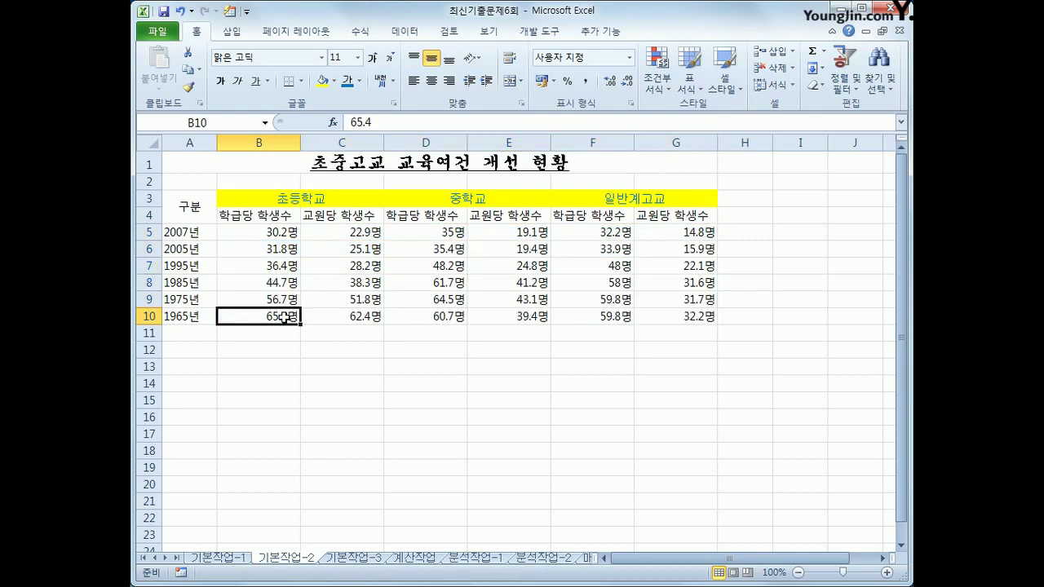
pyautogui.hotkey('shift', 'F10')
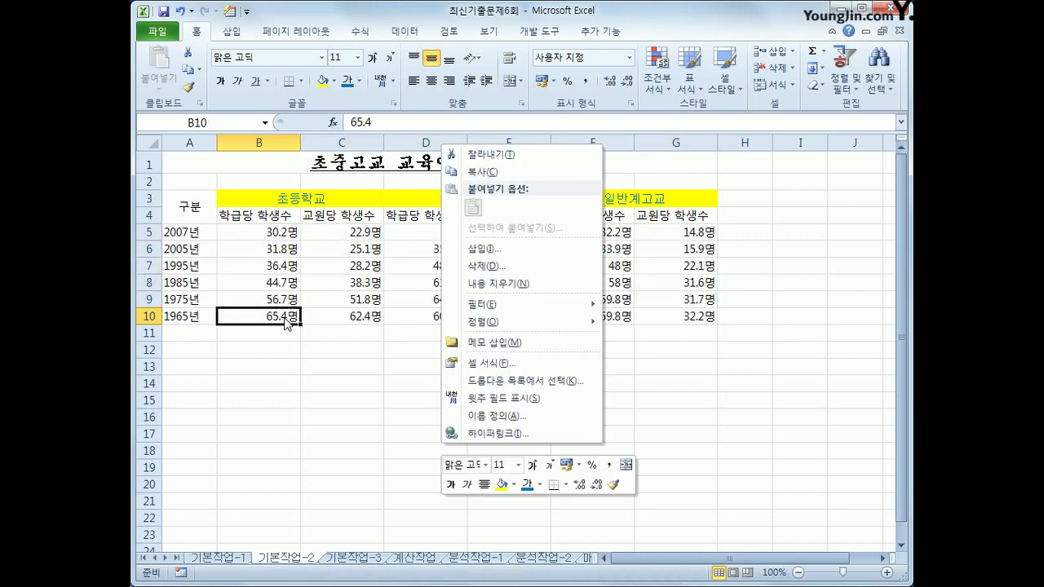
pyautogui.click(490, 353)
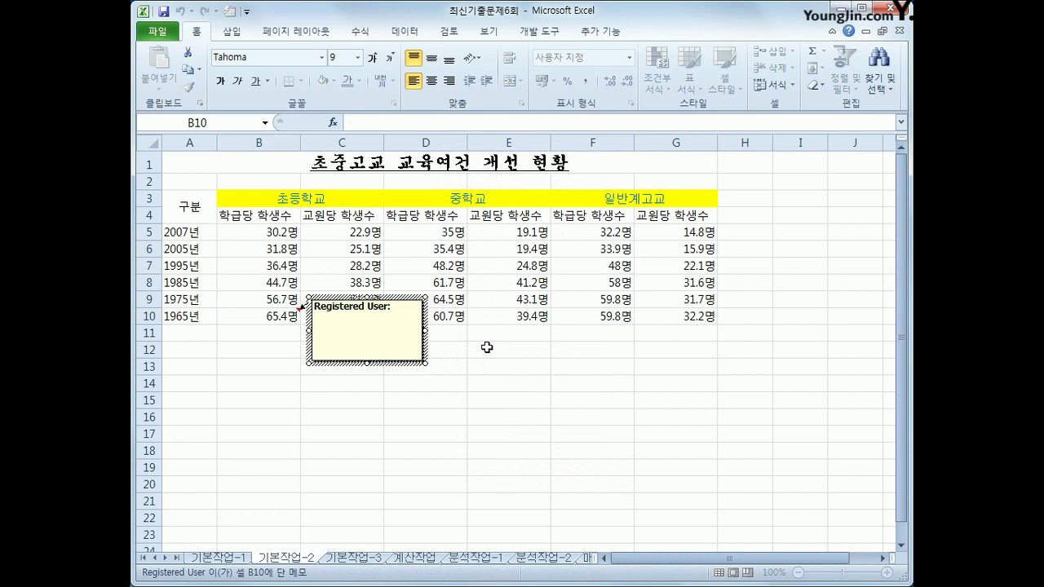
pyautogui.hotkey('ctrl', 'a')
pyautogui.press('Delete')
pyautogui.write('초')
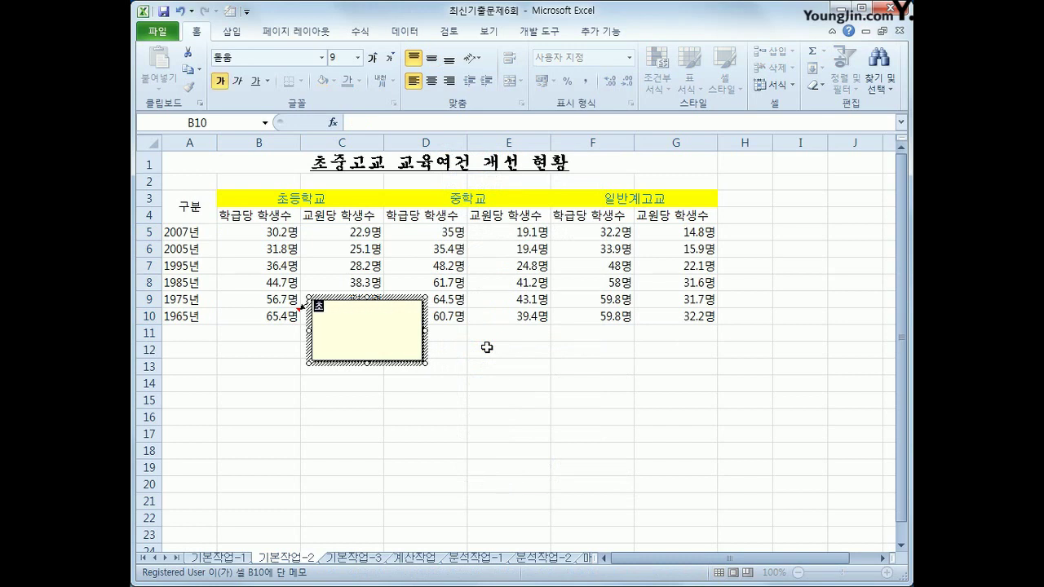
pyautogui.write('등학교 교원')
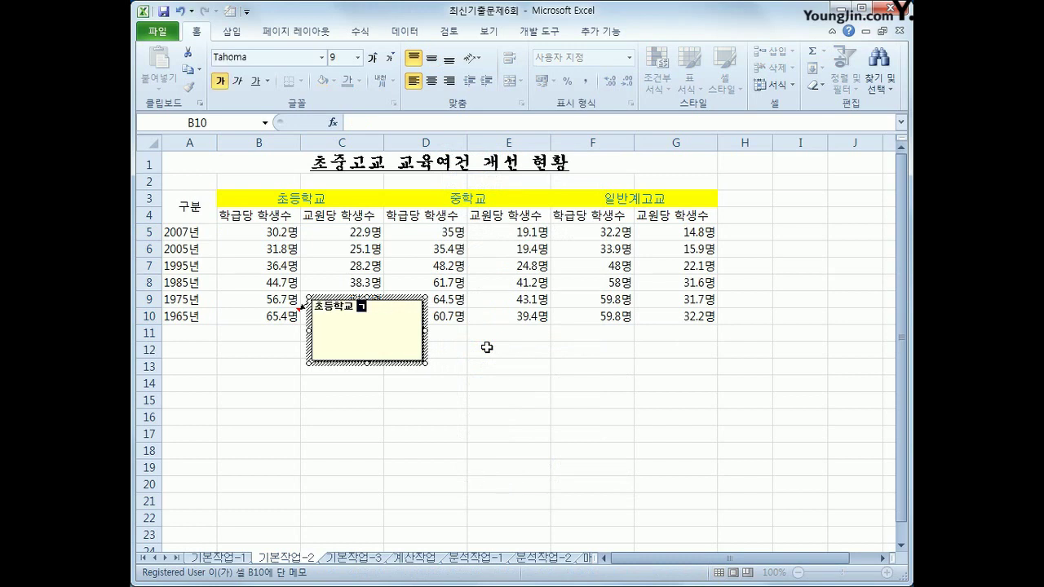
pyautogui.write('당 최고')
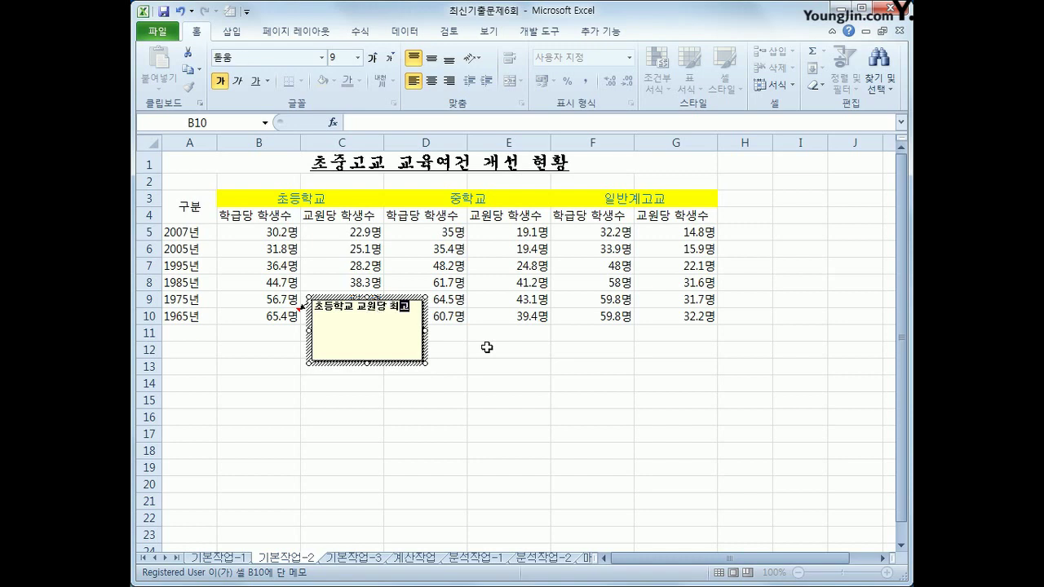
pyautogui.write('학생수')
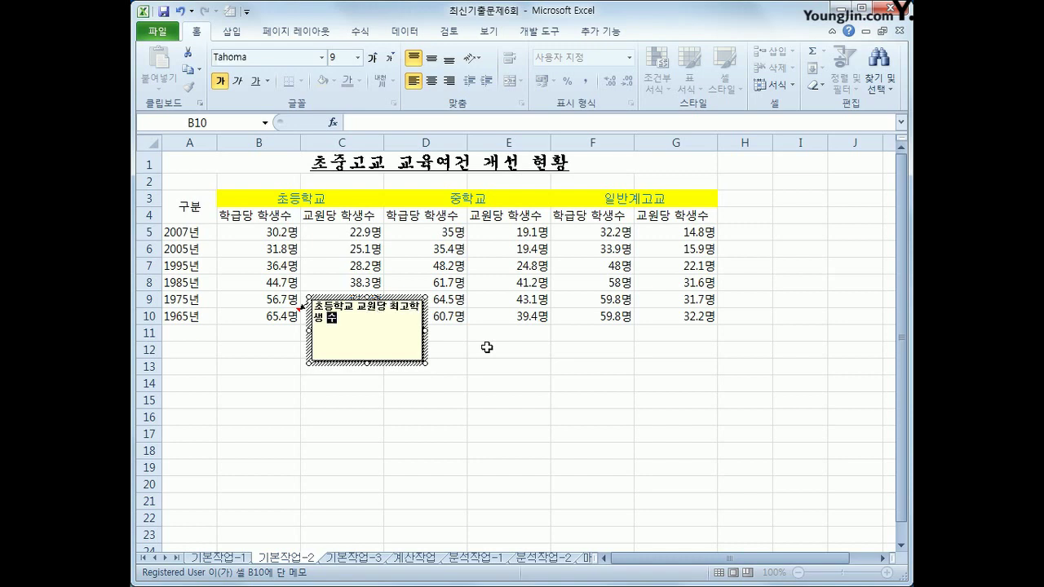
pyautogui.click(260, 317)
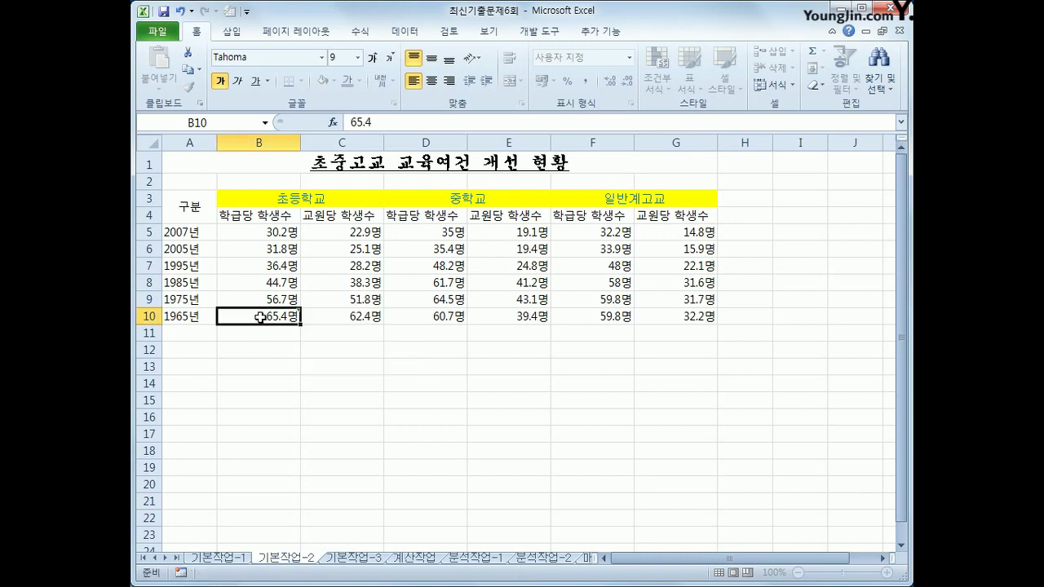
# Step: Keep the comment on cell B10 always displayed and turn on automatic sizing for its box
pyautogui.rightClick(259, 318)
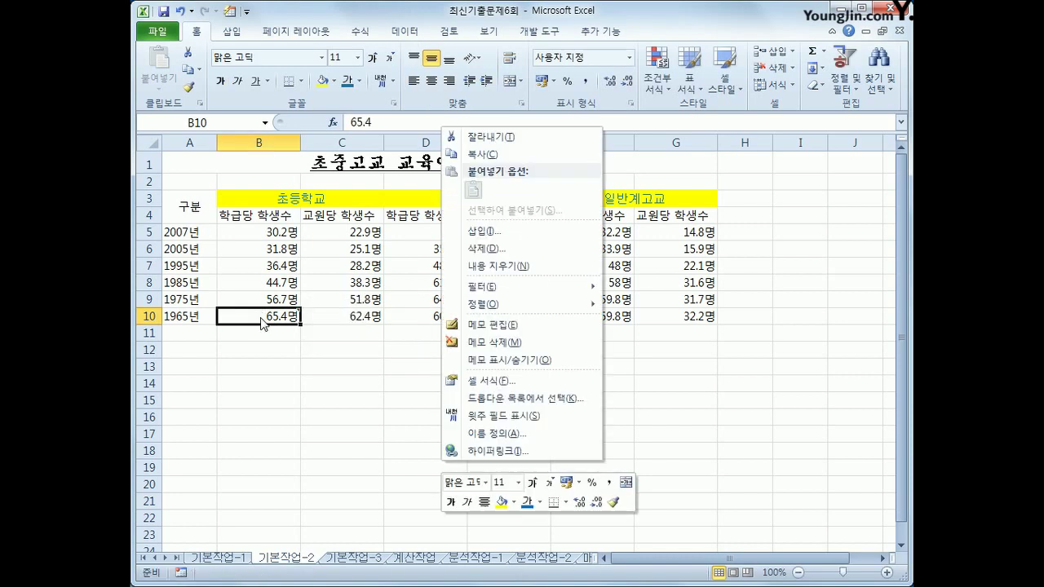
pyautogui.click(493, 361)
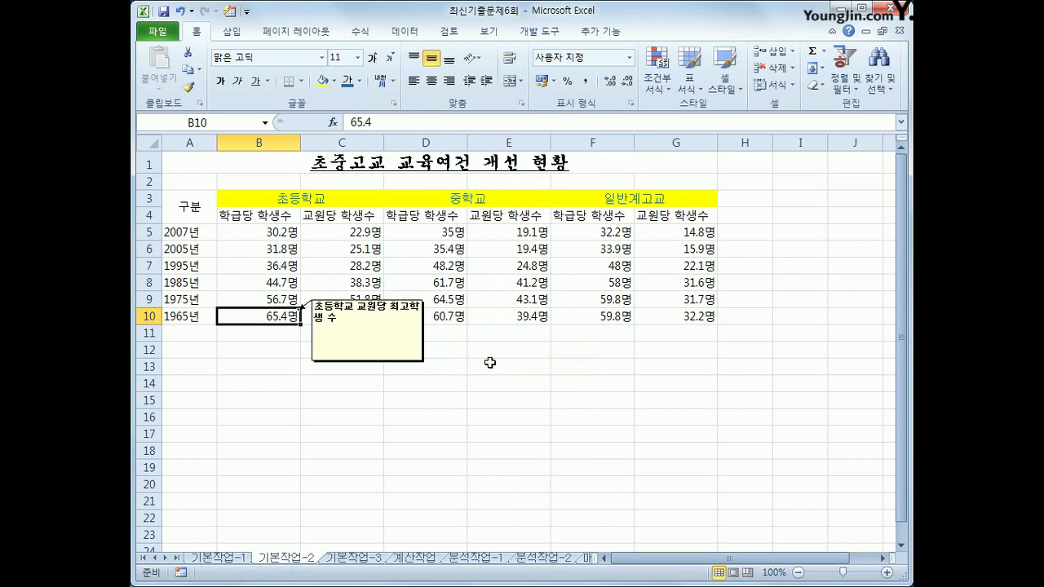
pyautogui.click(404, 296)
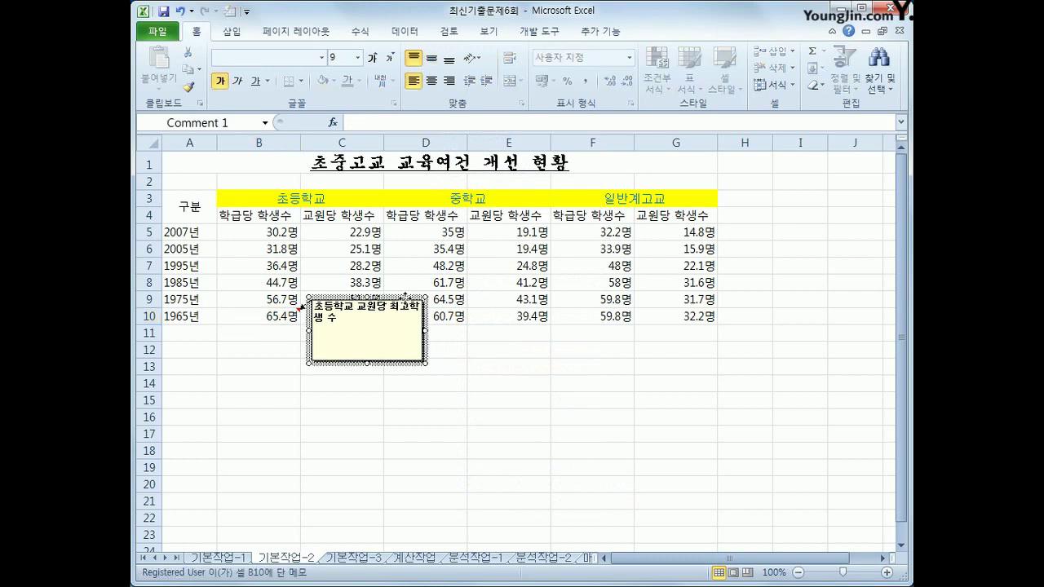
pyautogui.rightClick(405, 299)
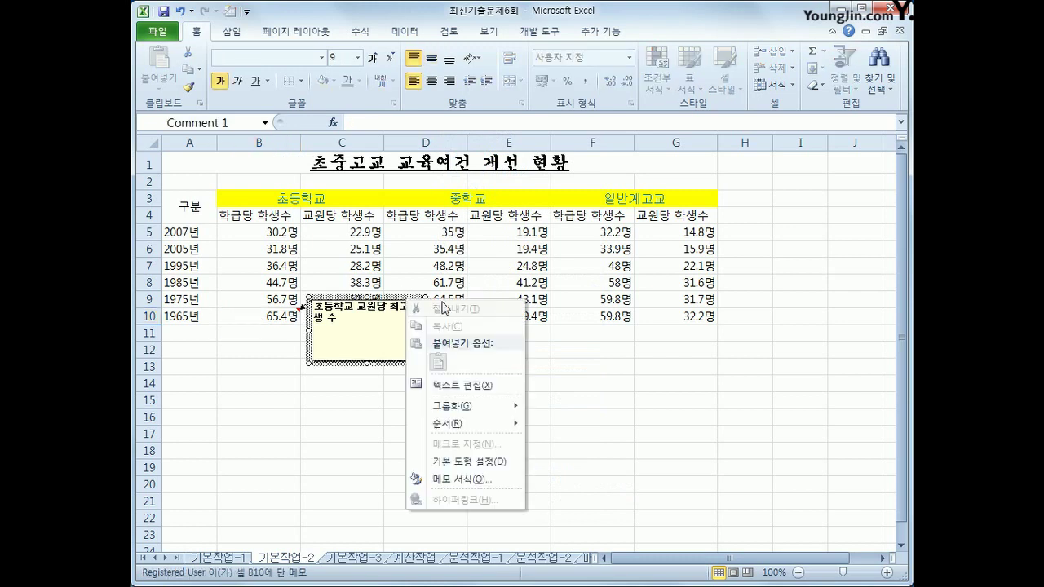
pyautogui.click(465, 478)
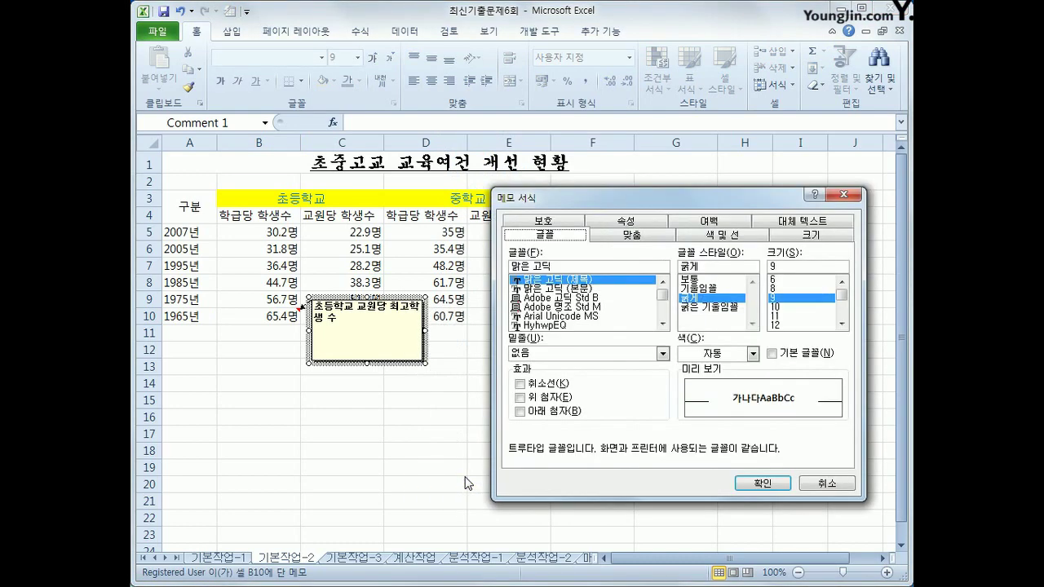
pyautogui.click(604, 240)
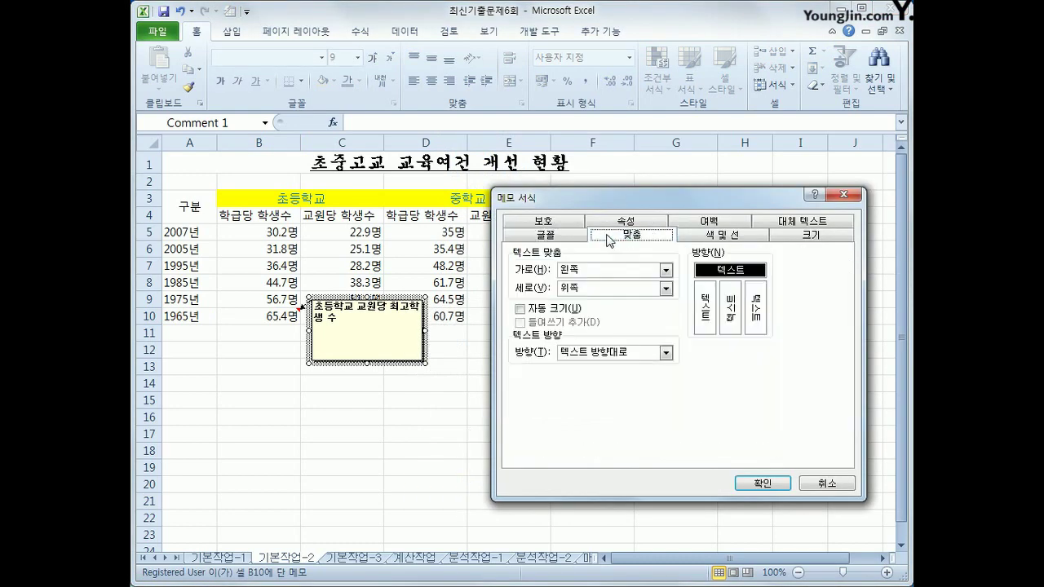
pyautogui.click(520, 310)
pyautogui.click(761, 484)
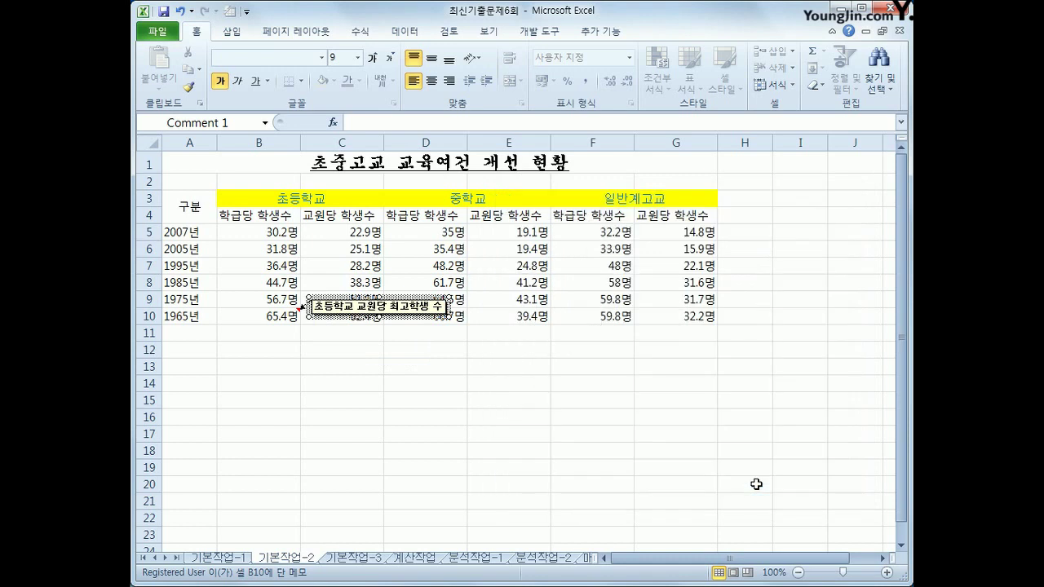
# Step: Apply all borders to the table range A3:G10
pyautogui.moveTo(195, 210); pyautogui.dragTo(645, 321)
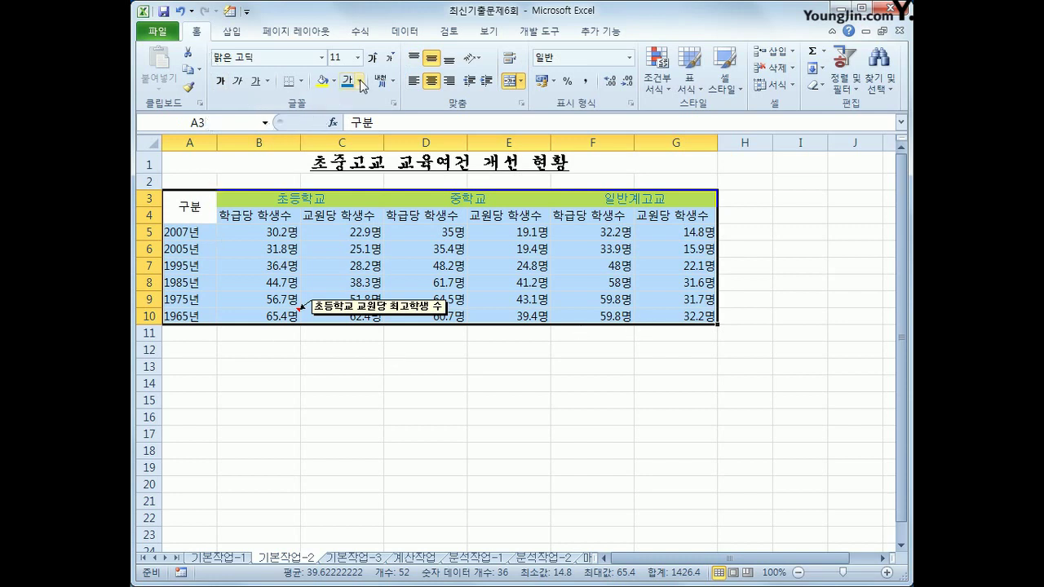
pyautogui.click(301, 81)
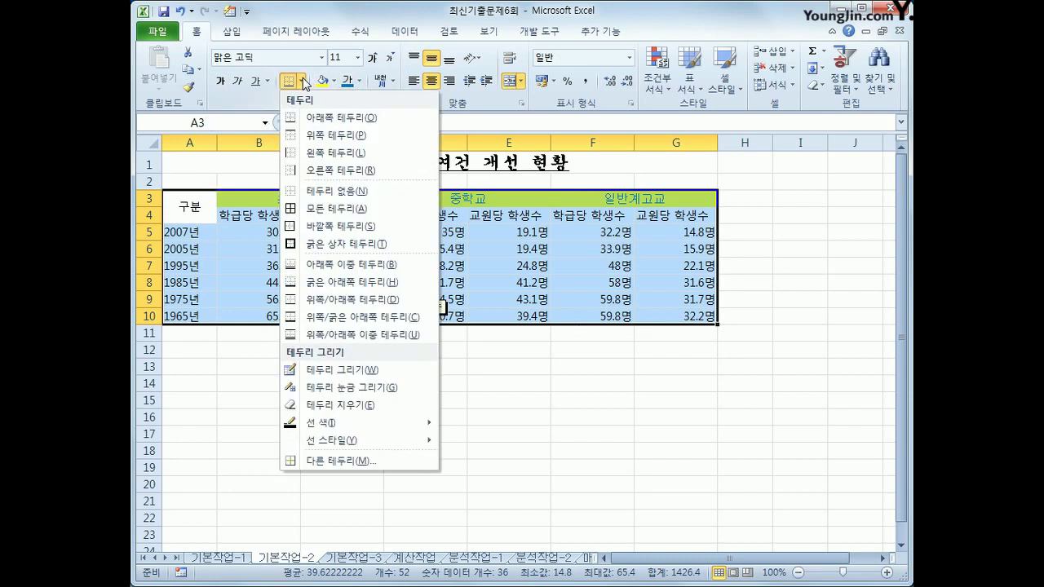
pyautogui.click(297, 206)
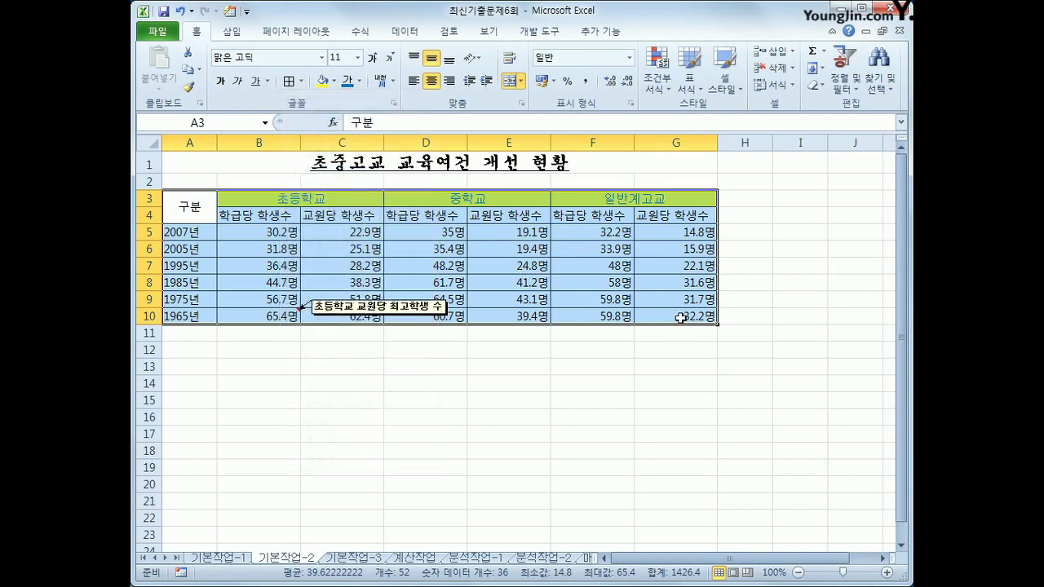
pyautogui.click(679, 318)
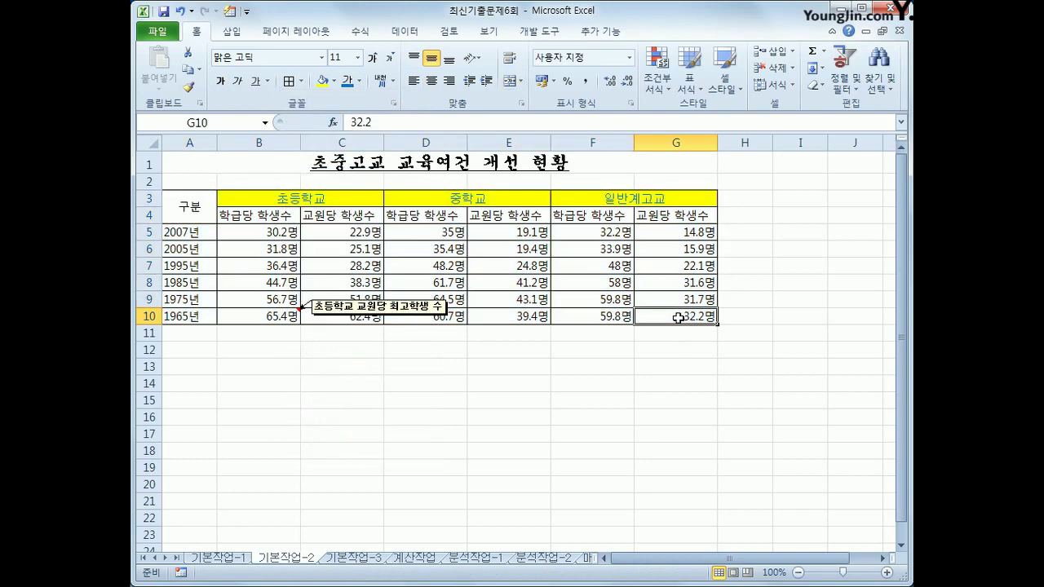
# Step: On the 기본작업-3 sheet, begin a new conditional formatting rule for A4:I13 that uses a formula to determine the cells
pyautogui.click(352, 559)
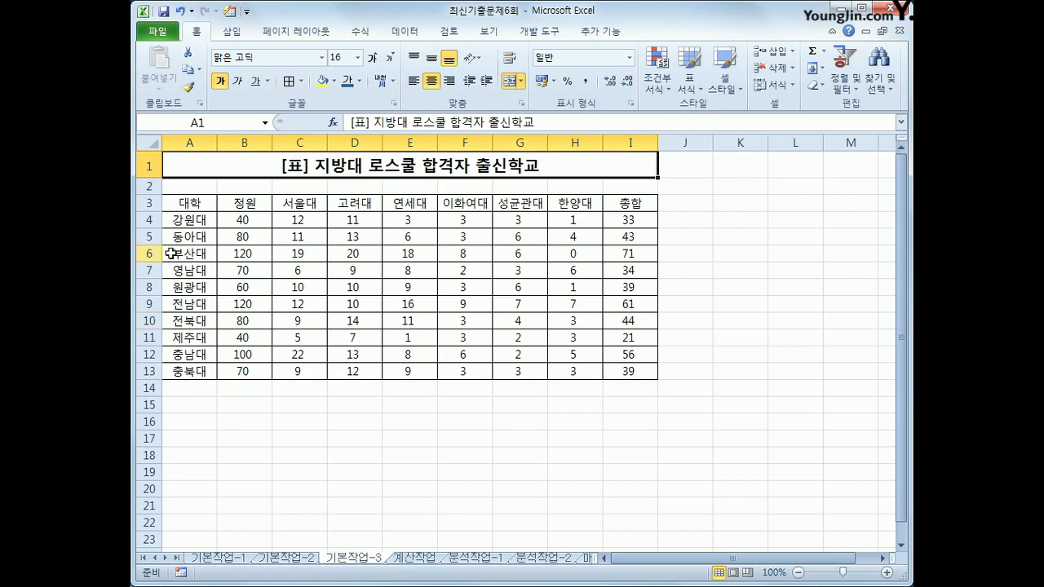
pyautogui.moveTo(191, 221); pyautogui.dragTo(609, 366)
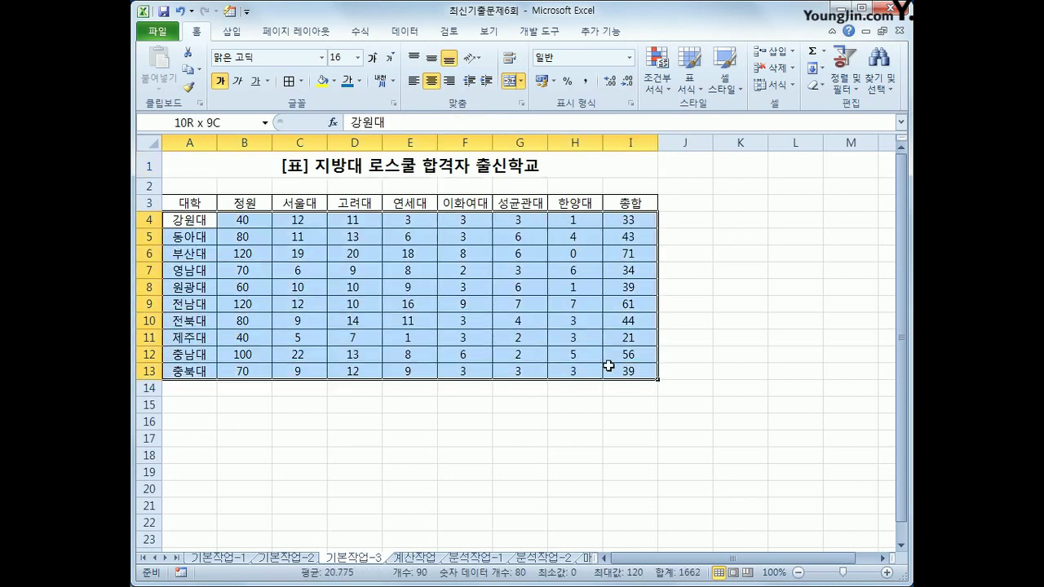
pyautogui.moveTo(609, 367); pyautogui.dragTo(609, 367)
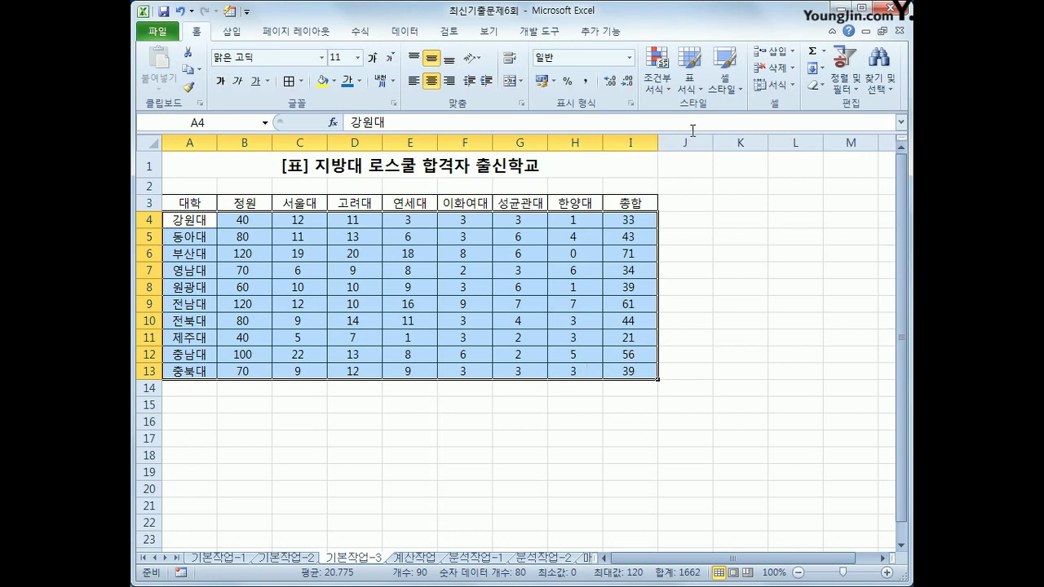
pyautogui.click(658, 85)
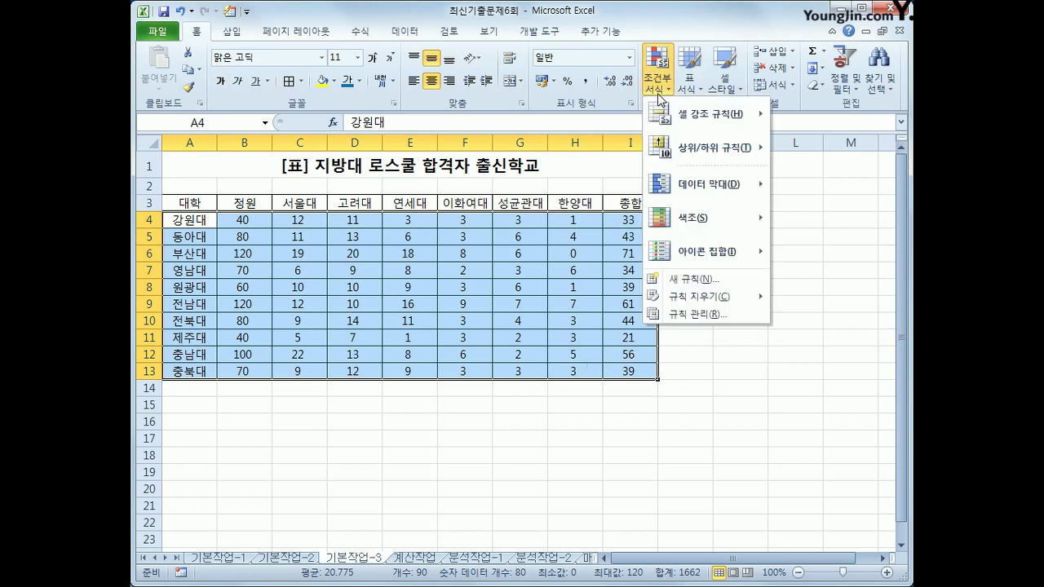
pyautogui.click(676, 282)
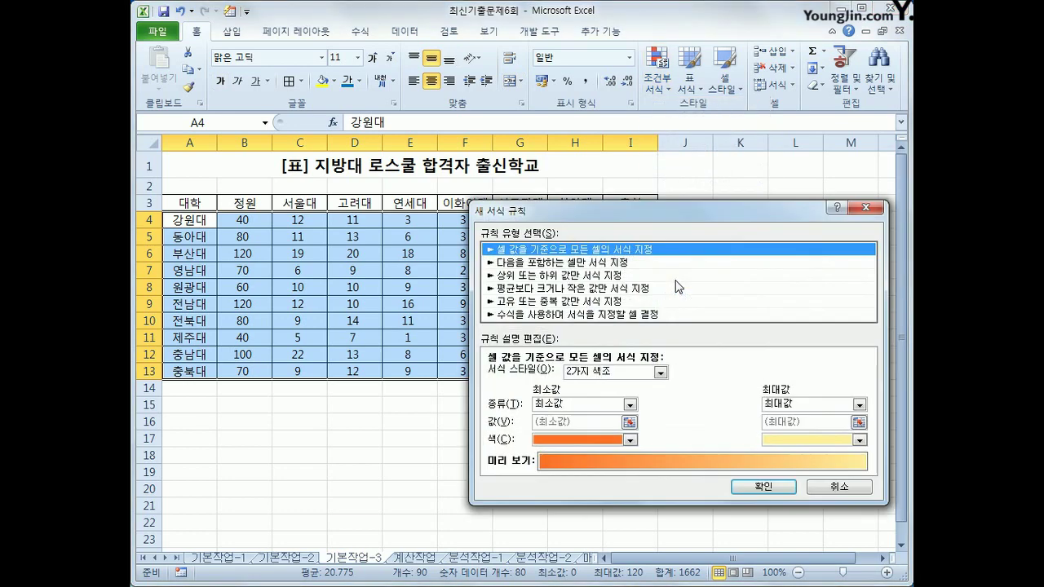
pyautogui.moveTo(747, 214); pyautogui.dragTo(554, 121)
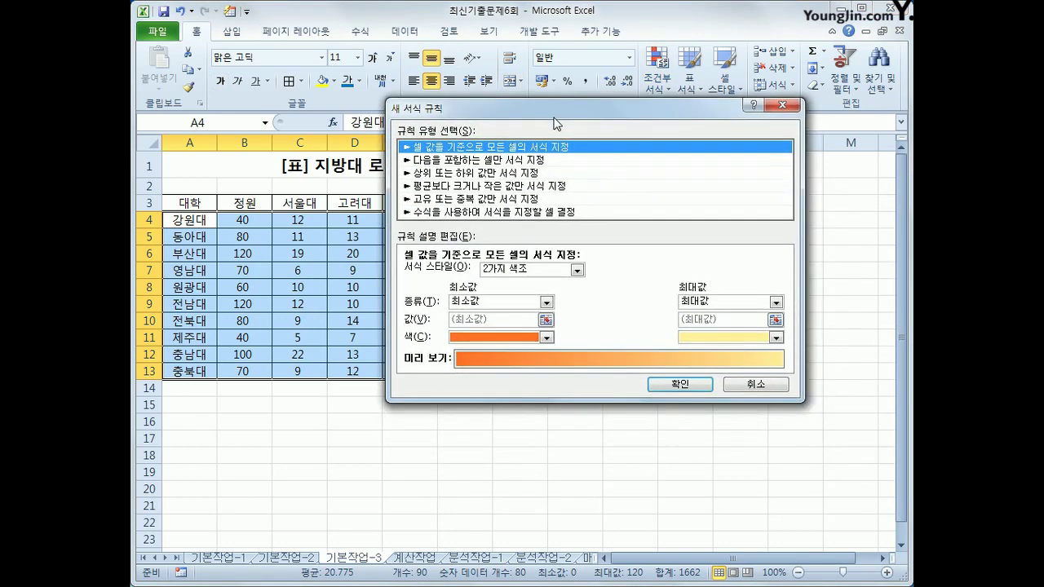
pyautogui.click(527, 212)
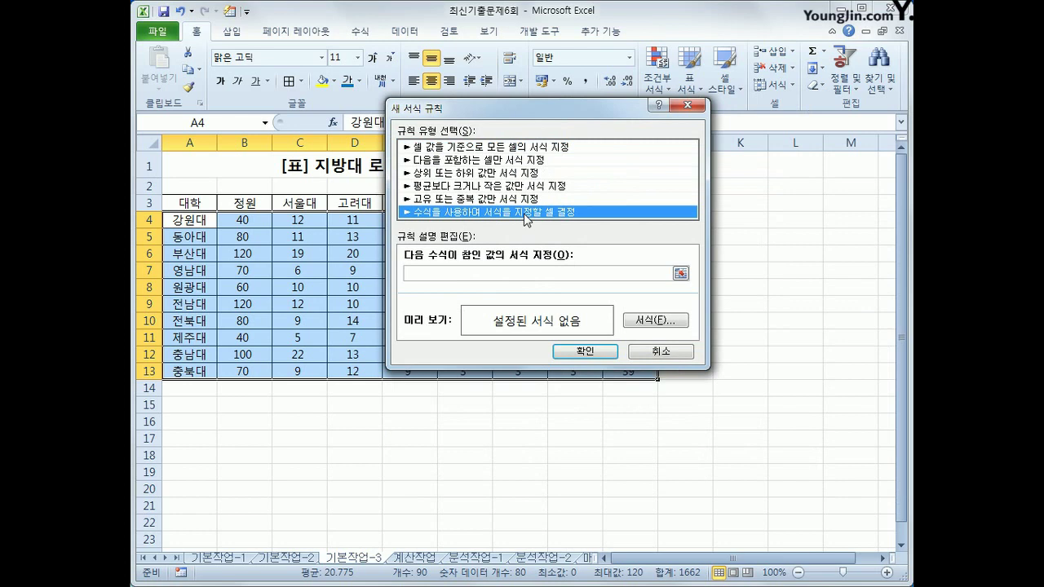
pyautogui.click(518, 272)
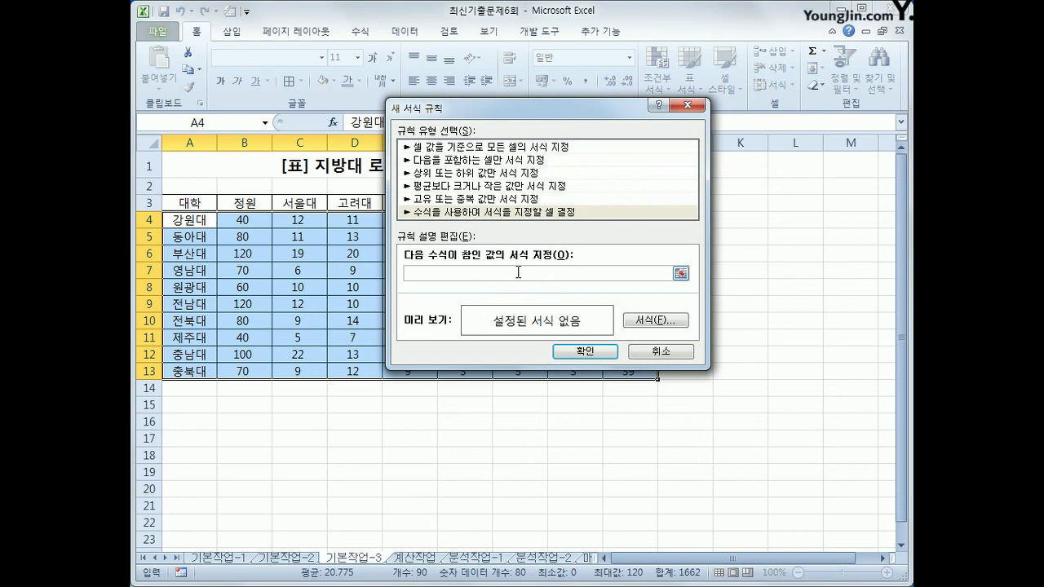
pyautogui.moveTo(555, 110); pyautogui.dragTo(677, 271)
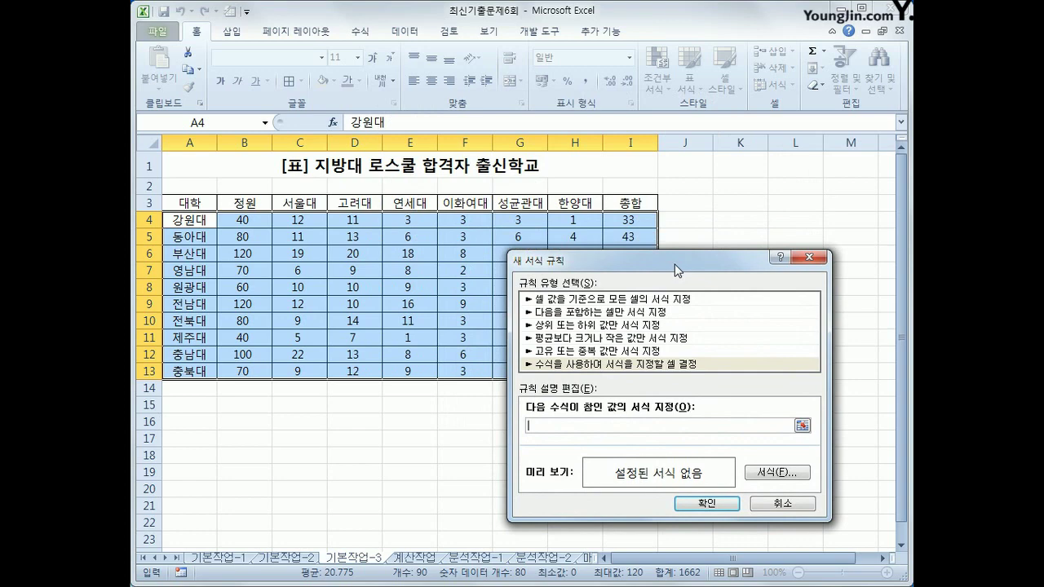
# Step: Enter =or($I4>=60,$B4>=100) as the rule's formula, with only the columns locked in the references
pyautogui.write('ㅋ')
pyautogui.press('BackSpace')
pyautogui.write('=or(')
pyautogui.click(650, 223)
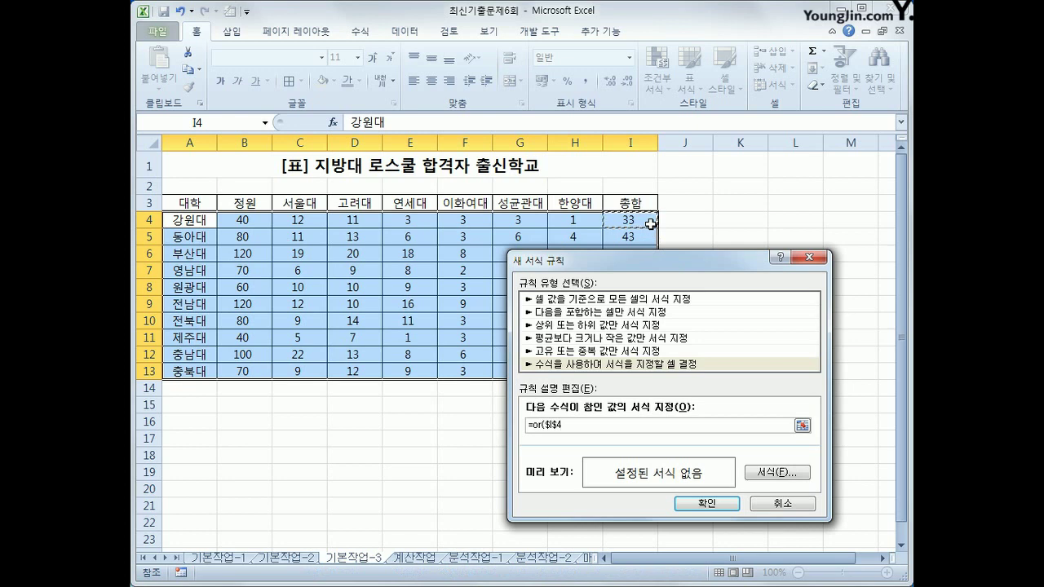
pyautogui.press('F4')
pyautogui.press('F4')
pyautogui.write('>=60,')
pyautogui.click(265, 219)
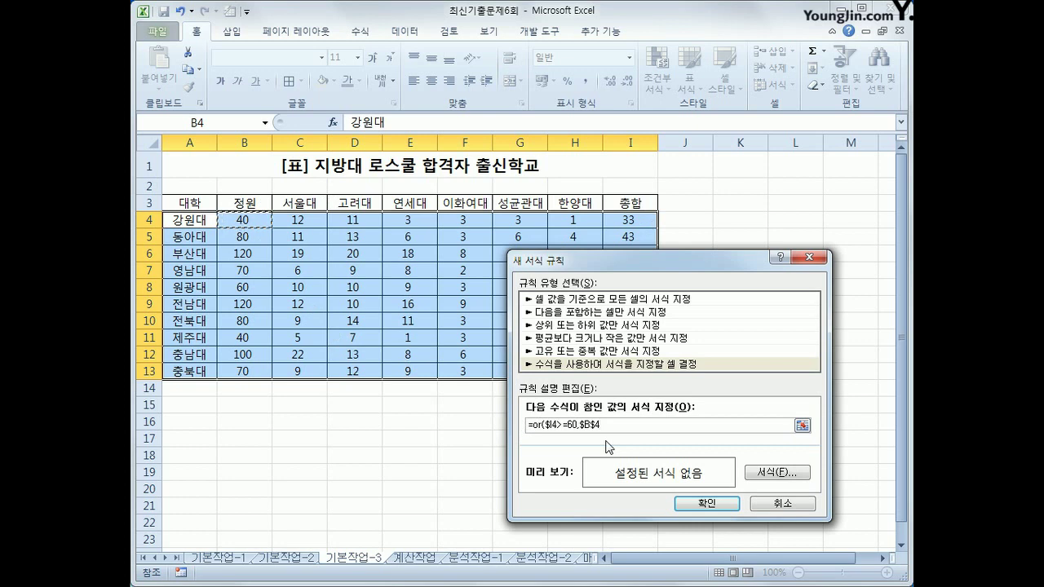
pyautogui.press('F4')
pyautogui.press('F4')
pyautogui.write('>=100)')
pyautogui.click(598, 368)
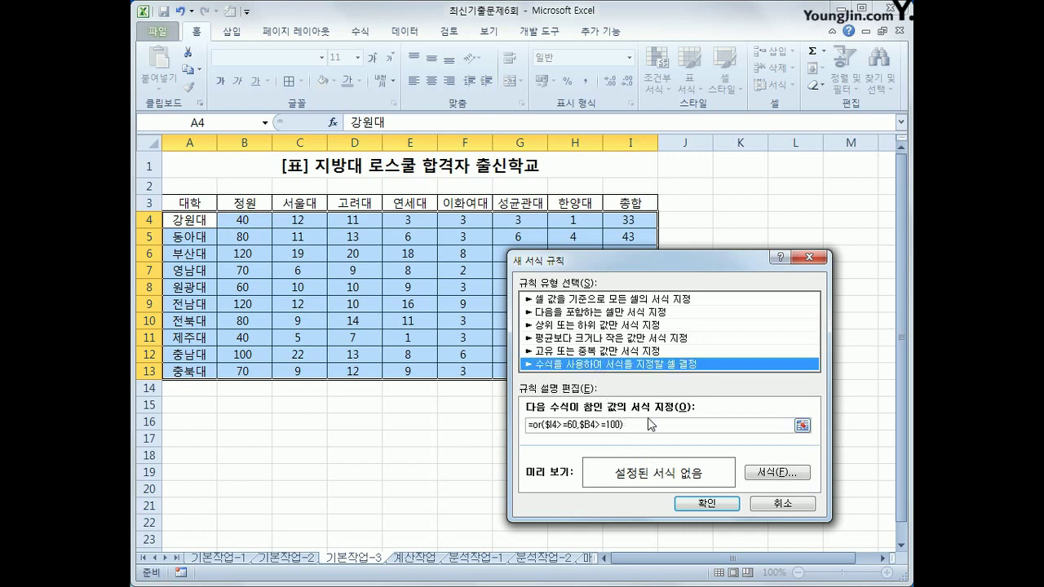
# Step: Give the conditional formatting rule a bold font style in standard blue and apply it to the table
pyautogui.click(796, 476)
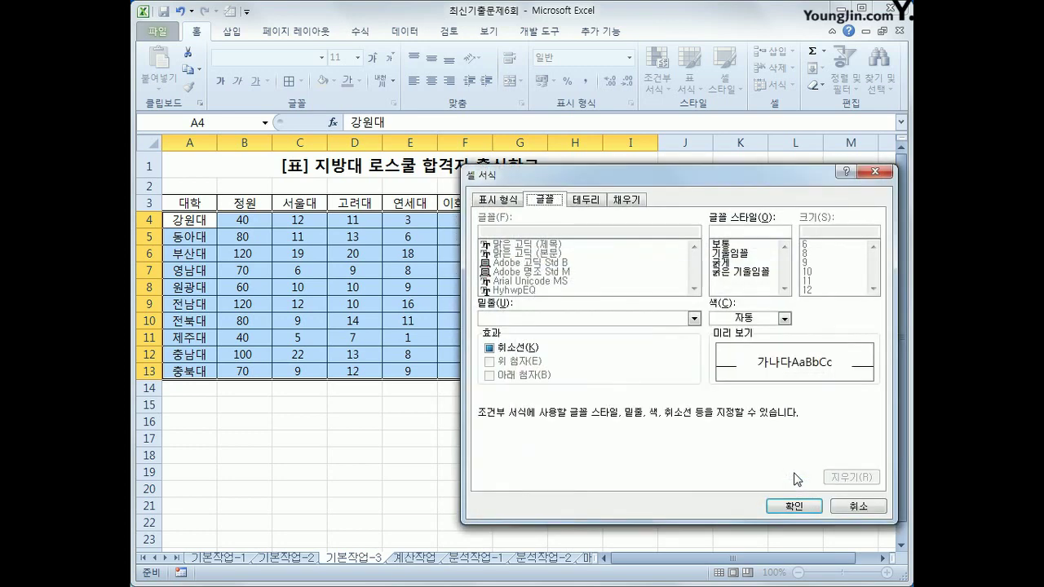
pyautogui.click(735, 263)
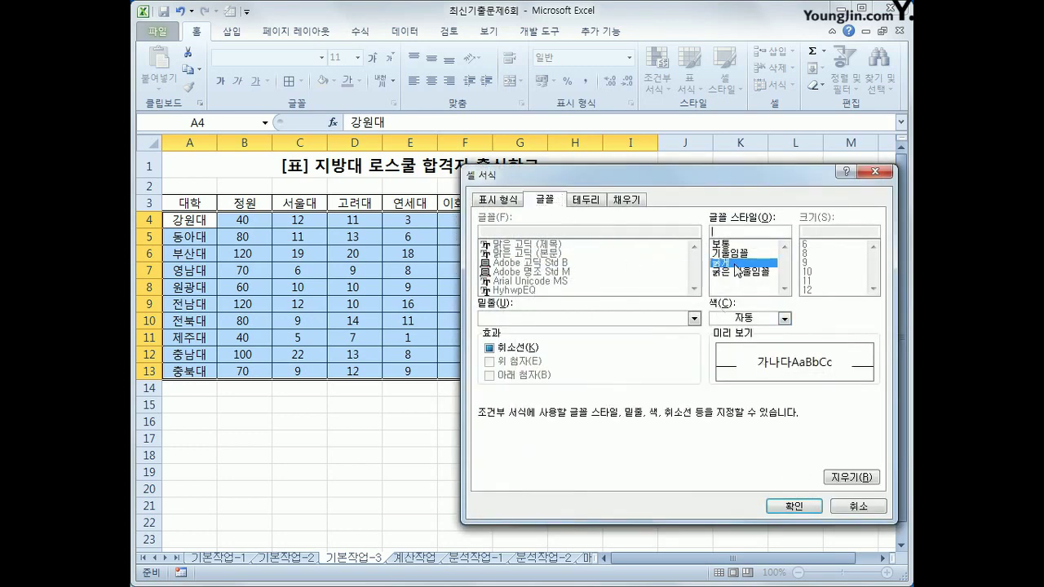
pyautogui.click(752, 320)
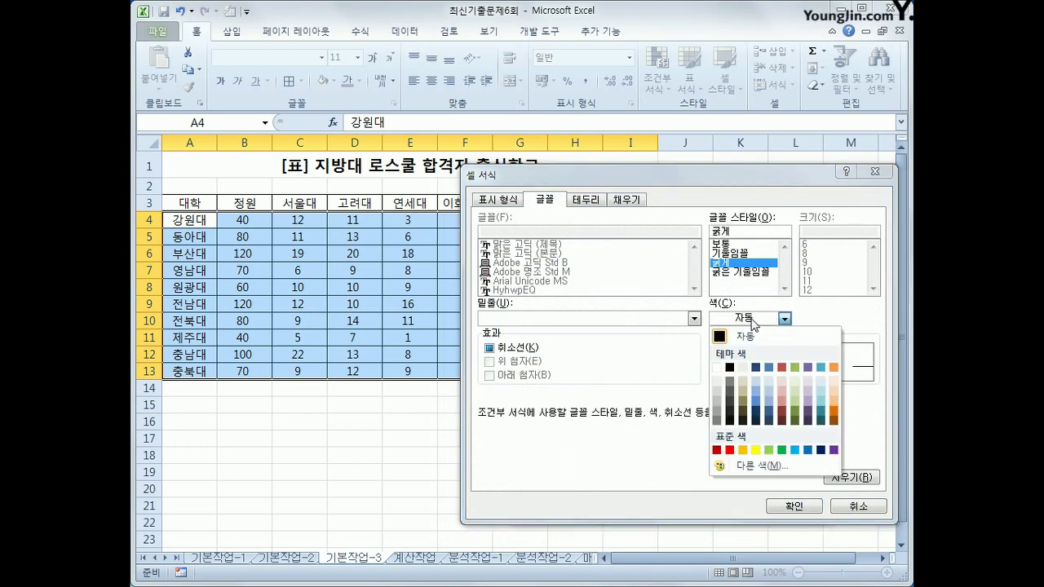
pyautogui.click(811, 453)
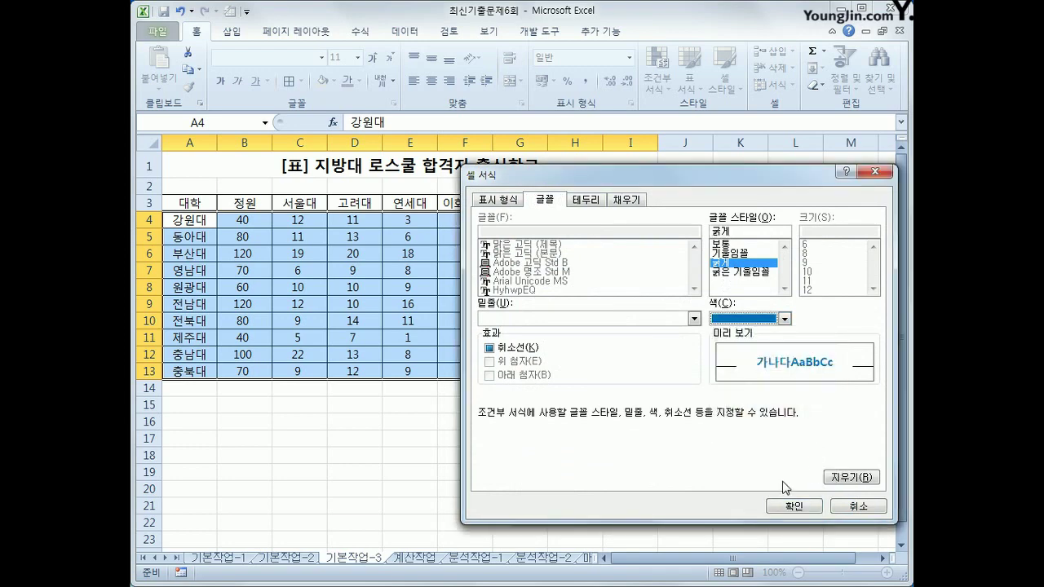
pyautogui.click(782, 506)
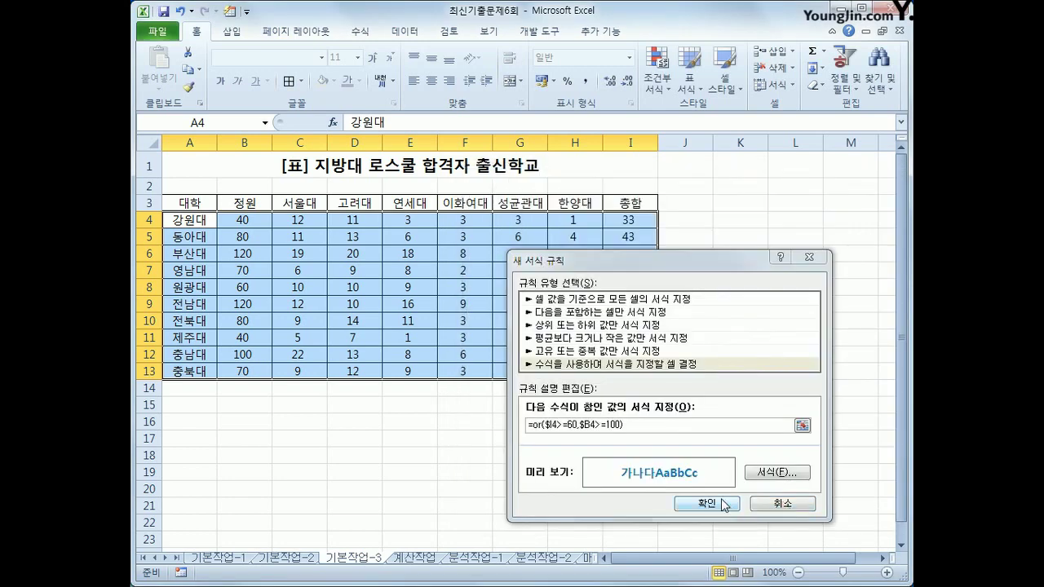
pyautogui.click(723, 505)
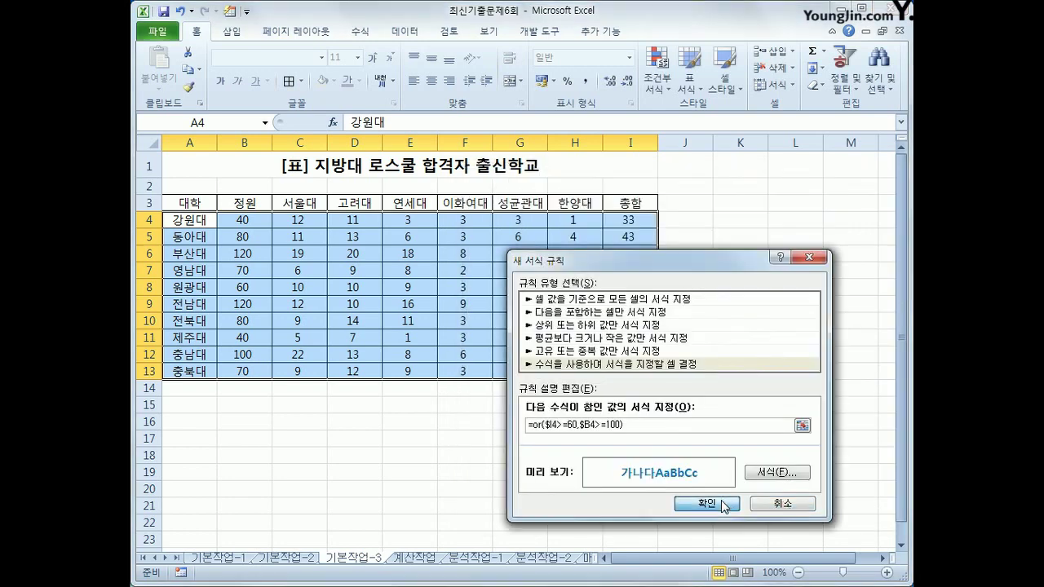
pyautogui.click(653, 370)
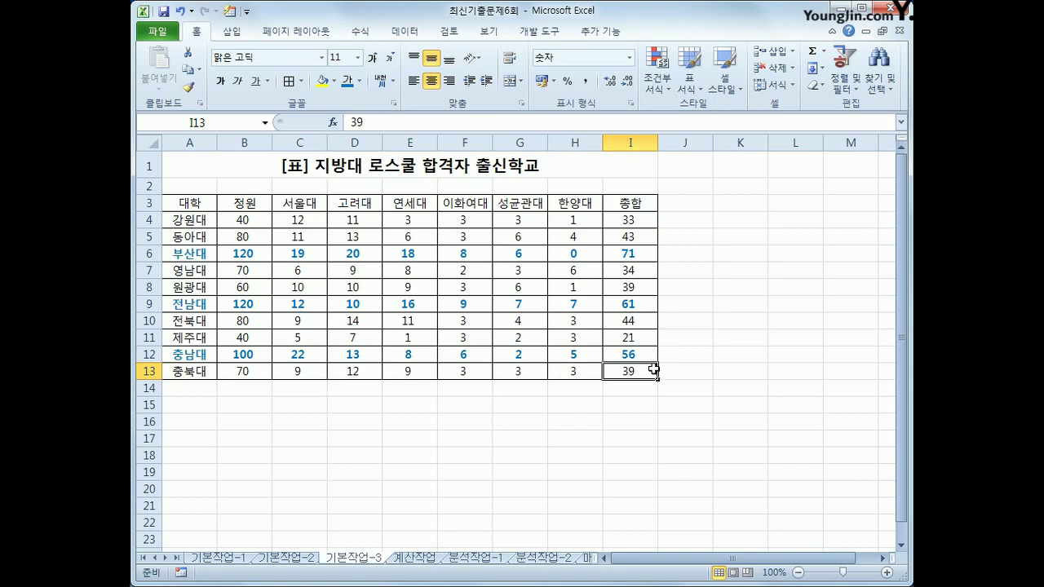
# Step: On the 계산작업 sheet, start a CHOOSE function in cell D3, the first 계열 cell of 표1
pyautogui.click(415, 560)
pyautogui.click(456, 198)
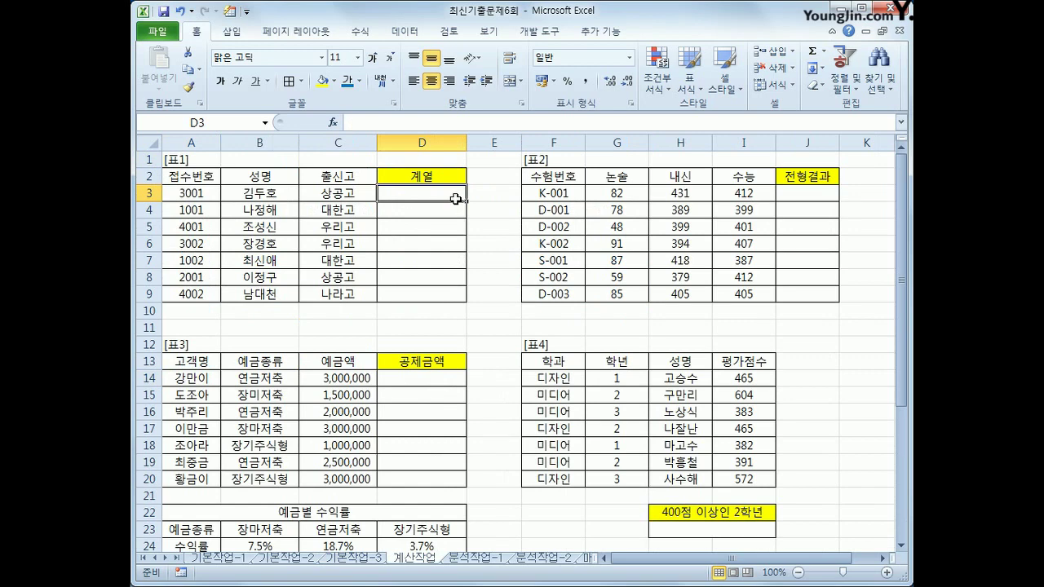
pyautogui.click(215, 194)
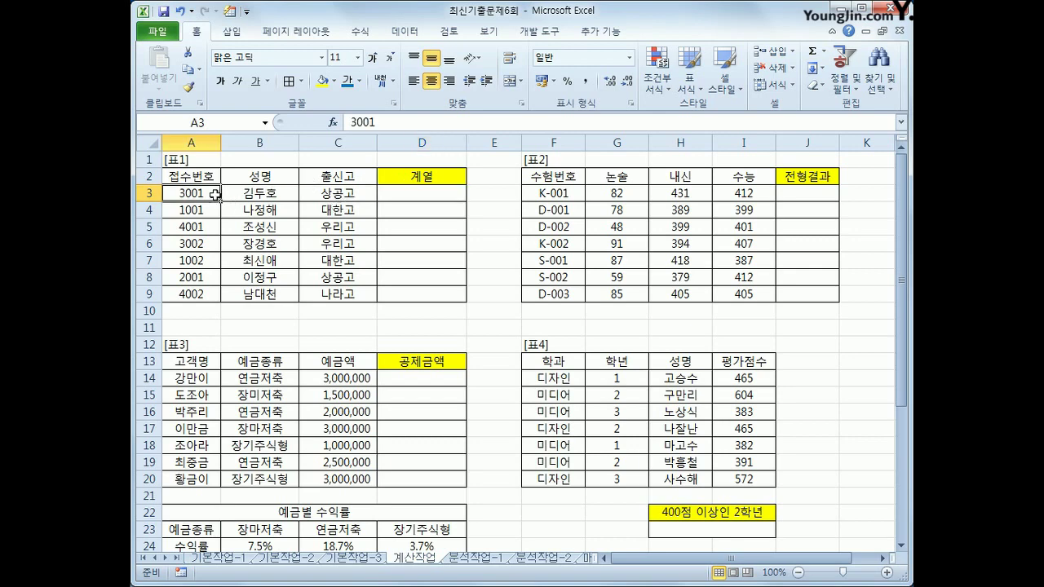
pyautogui.click(405, 193)
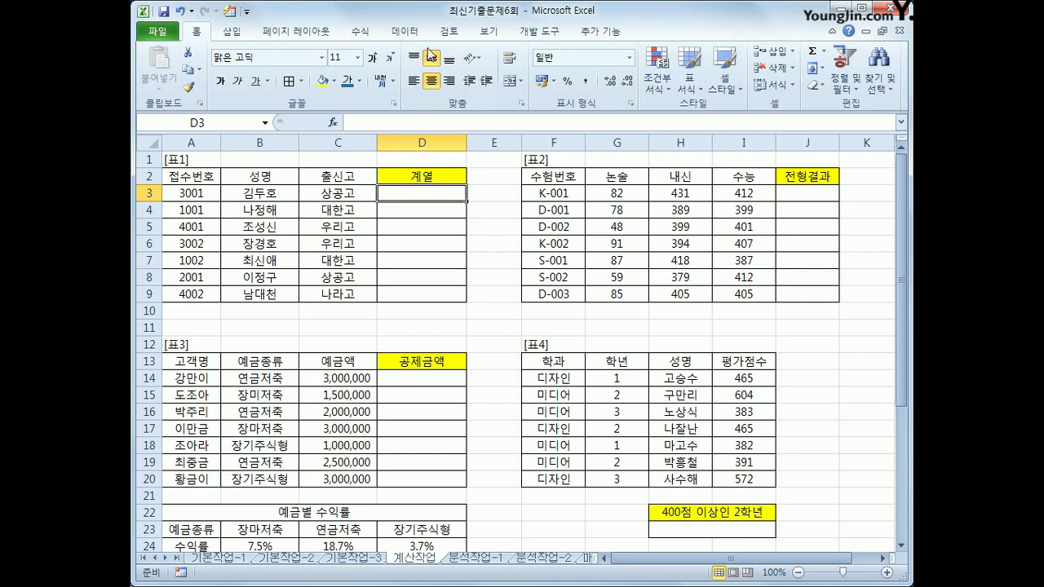
pyautogui.click(360, 32)
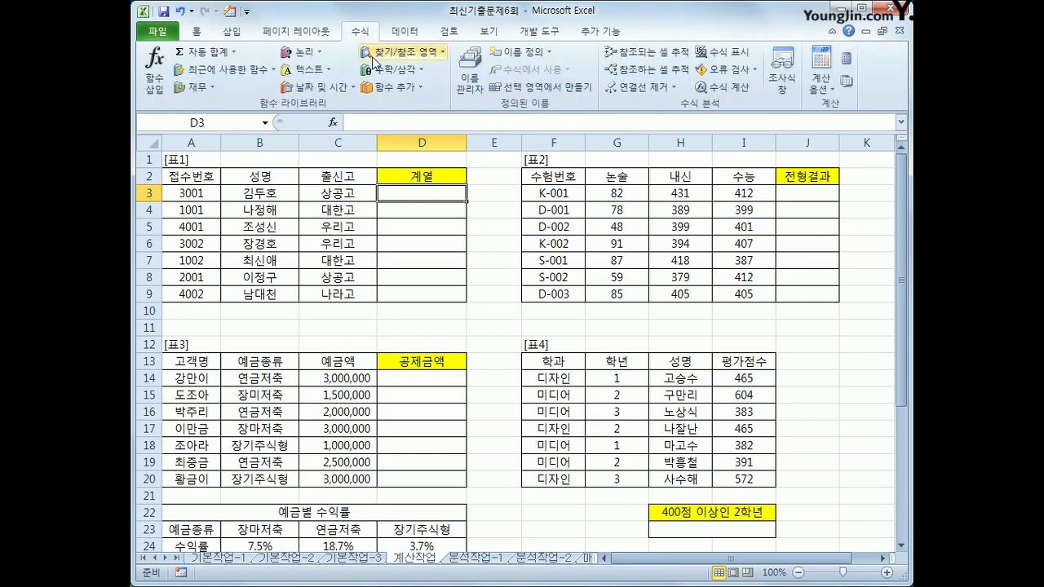
pyautogui.click(374, 56)
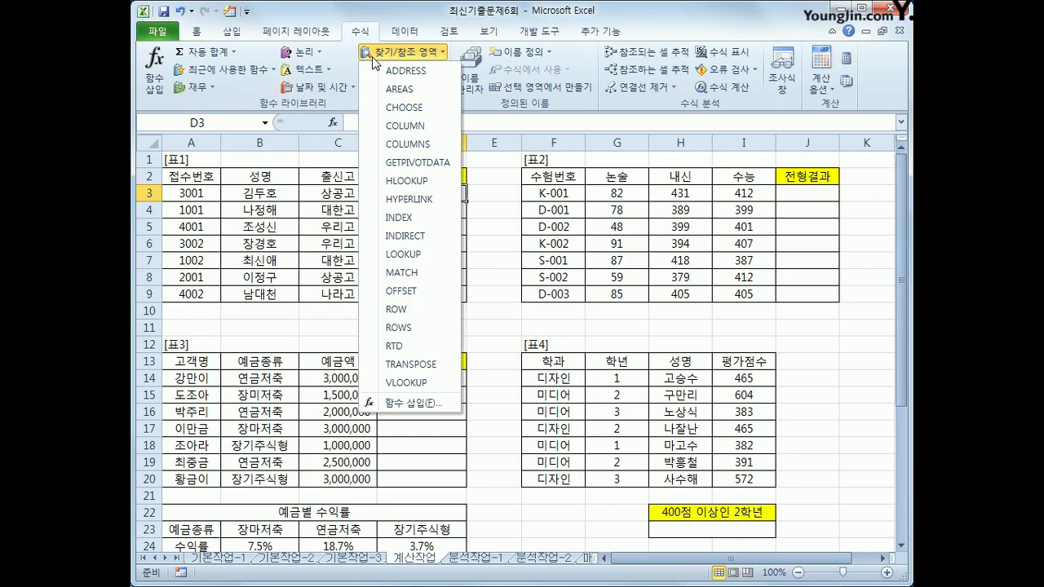
pyautogui.click(400, 107)
pyautogui.moveTo(507, 272); pyautogui.dragTo(377, 246)
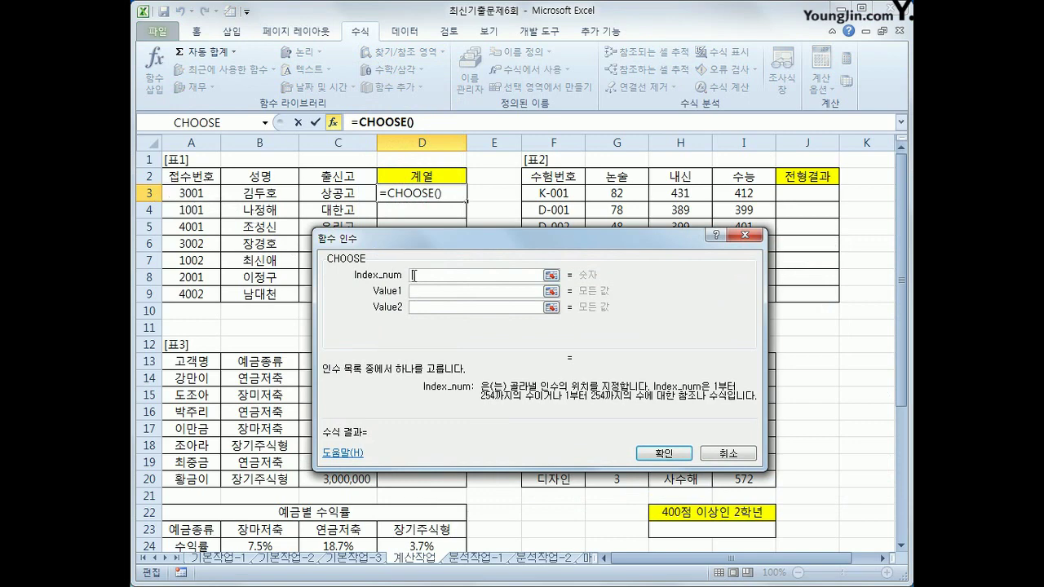
# Step: Set the CHOOSE index number to left(A3,1), the first digit of the 접수번호
pyautogui.write('left')
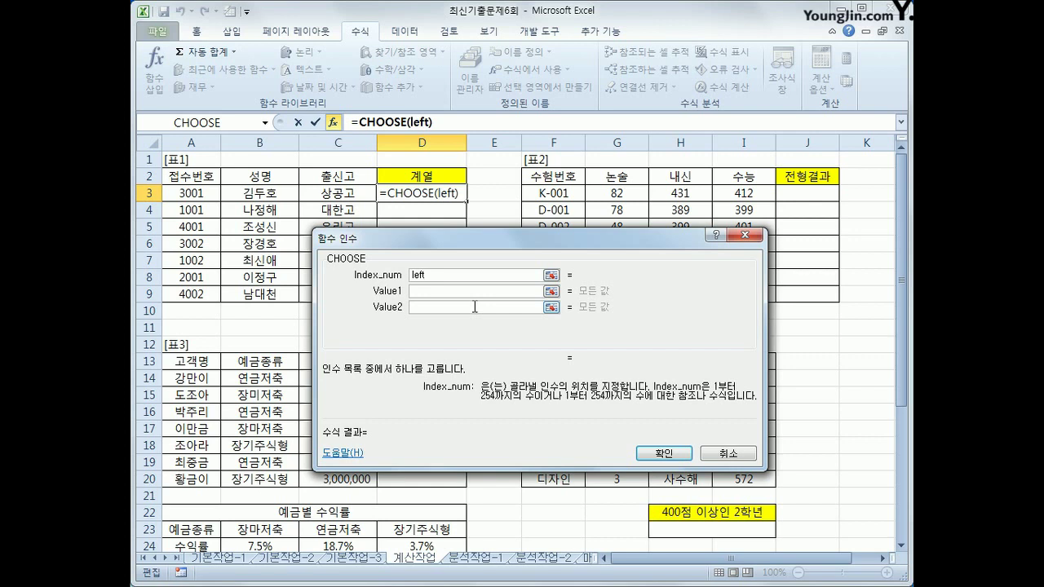
pyautogui.write('(')
pyautogui.click(192, 191)
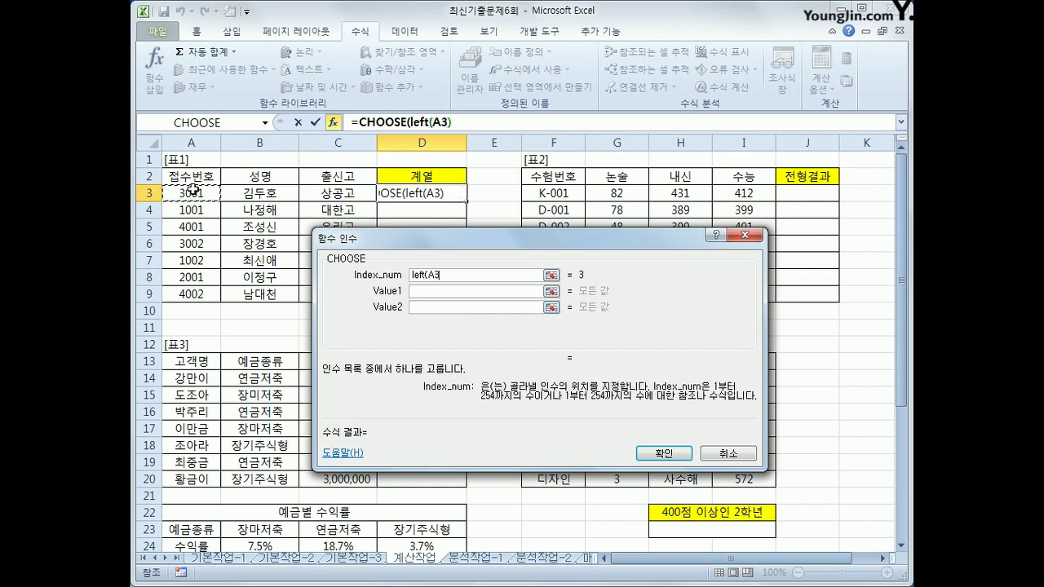
pyautogui.write(',1')
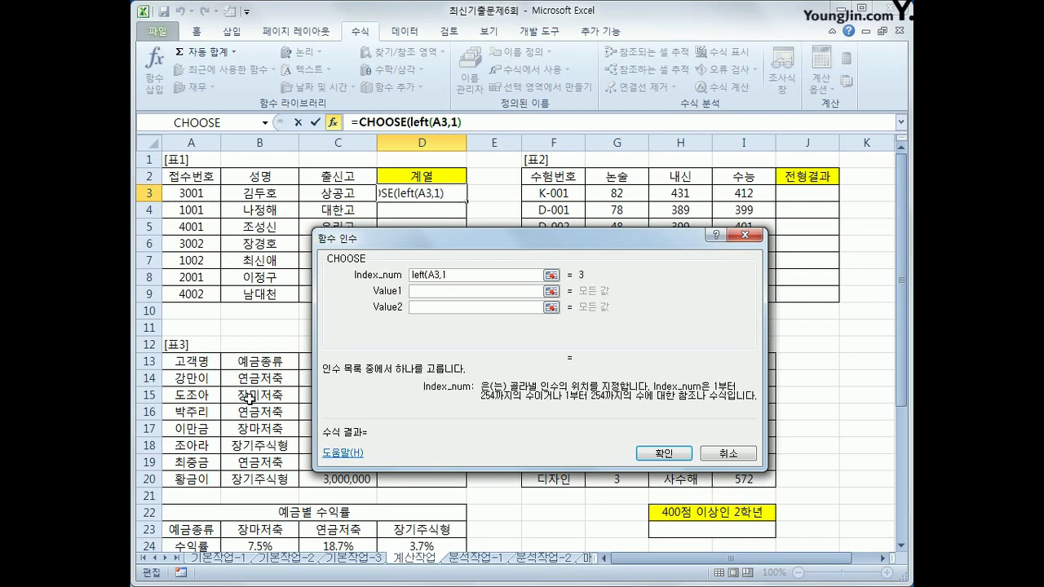
pyautogui.write(')')
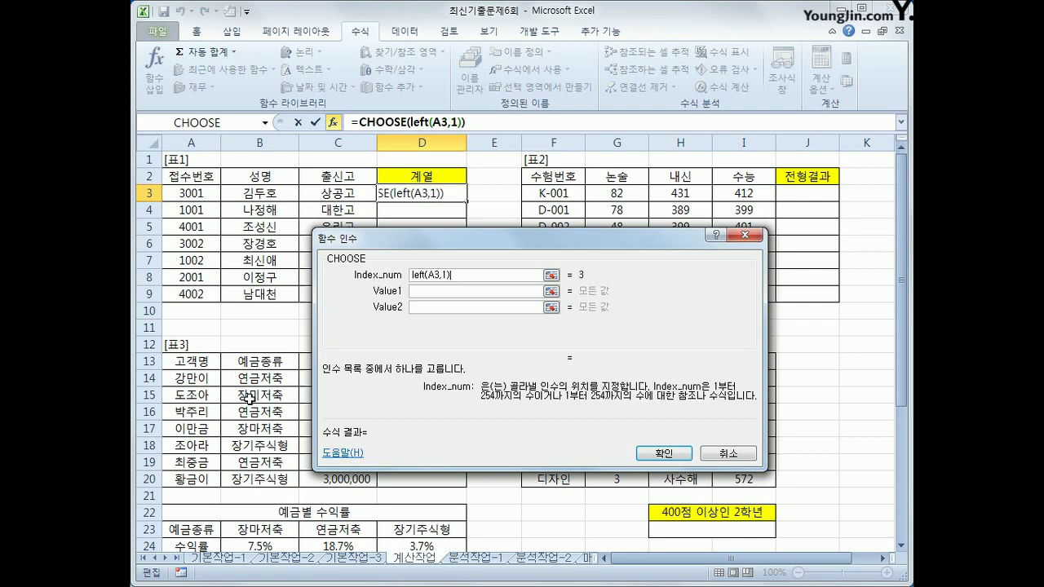
pyautogui.press('Tab')
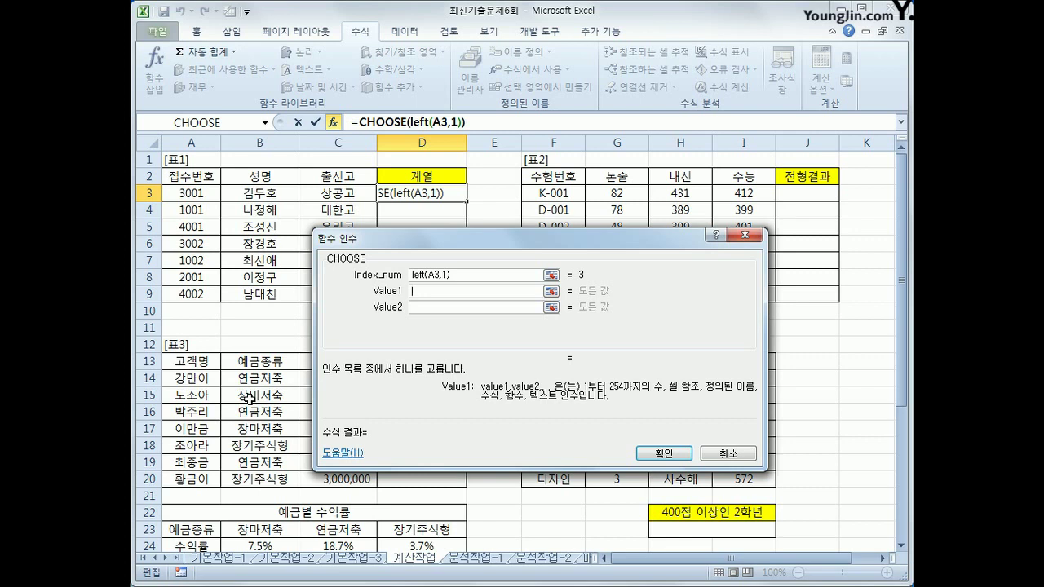
# Step: Supply 인문, 자연, 예체능 and 전문 as CHOOSE values 1 to 4, and fill the formula down through D9
pyautogui.write('인')
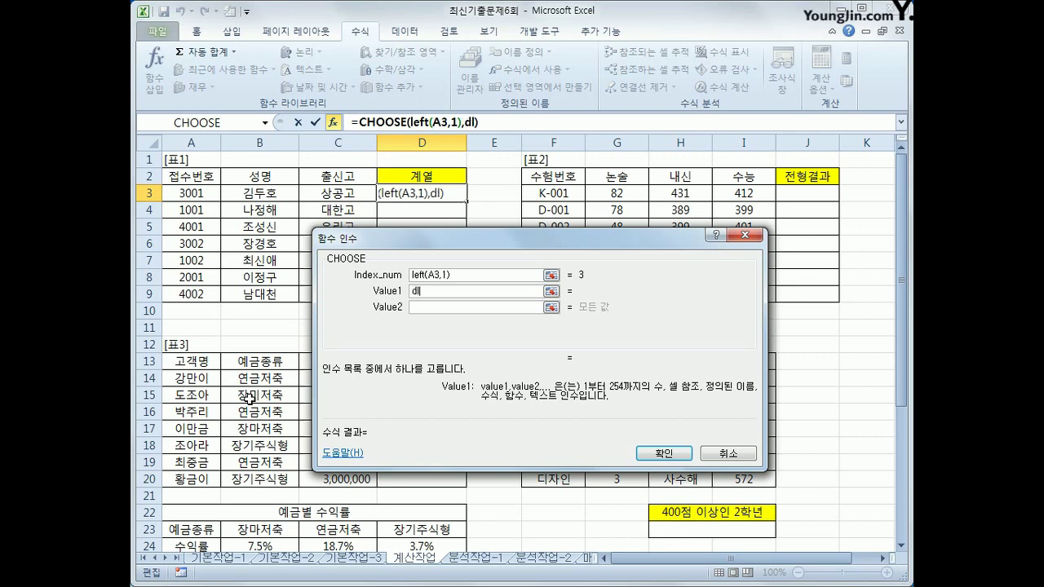
pyautogui.write('문')
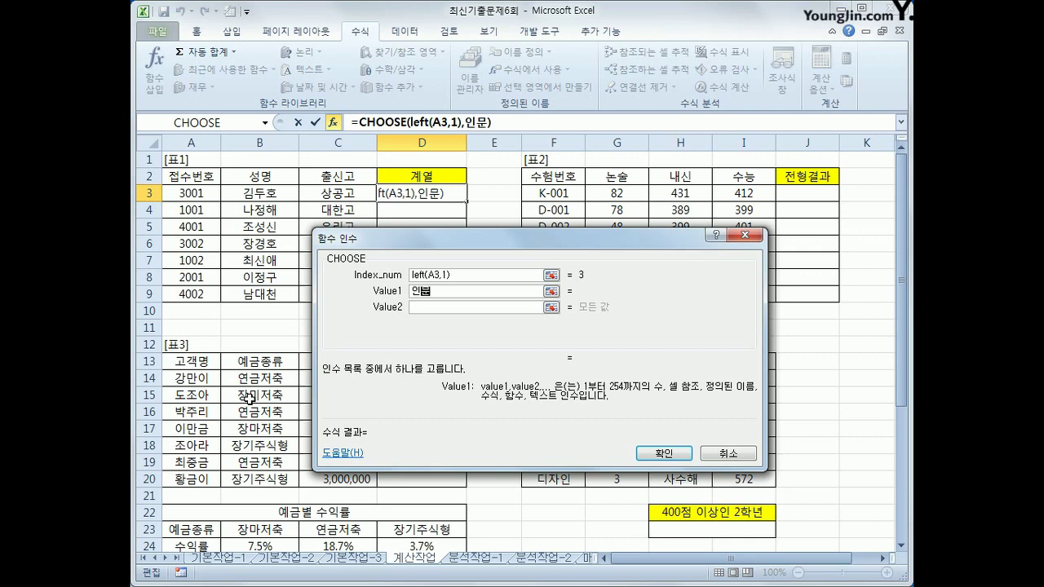
pyautogui.press('Tab')
pyautogui.write('자연')
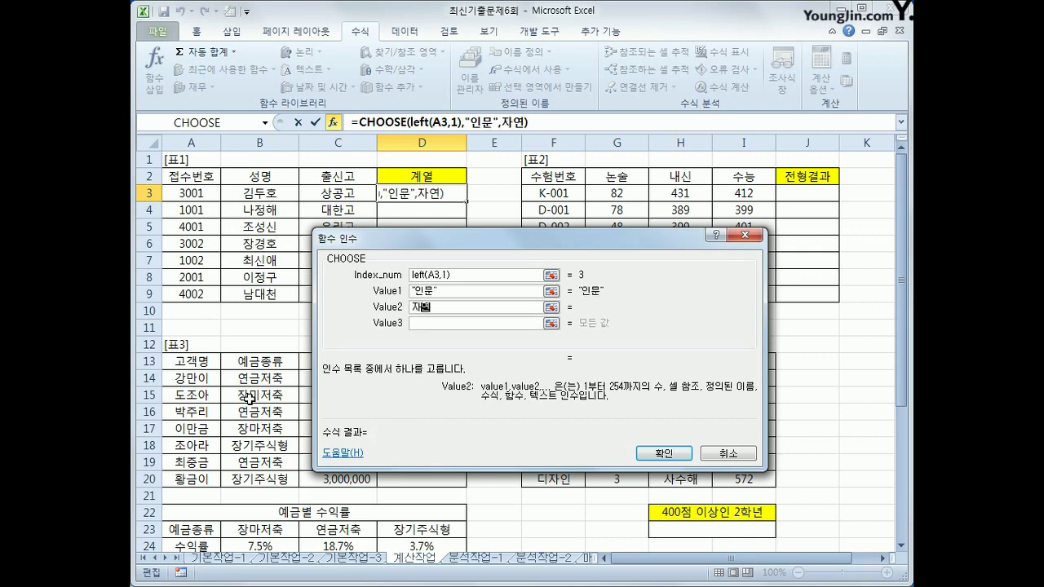
pyautogui.press('Tab')
pyautogui.write('예체능')
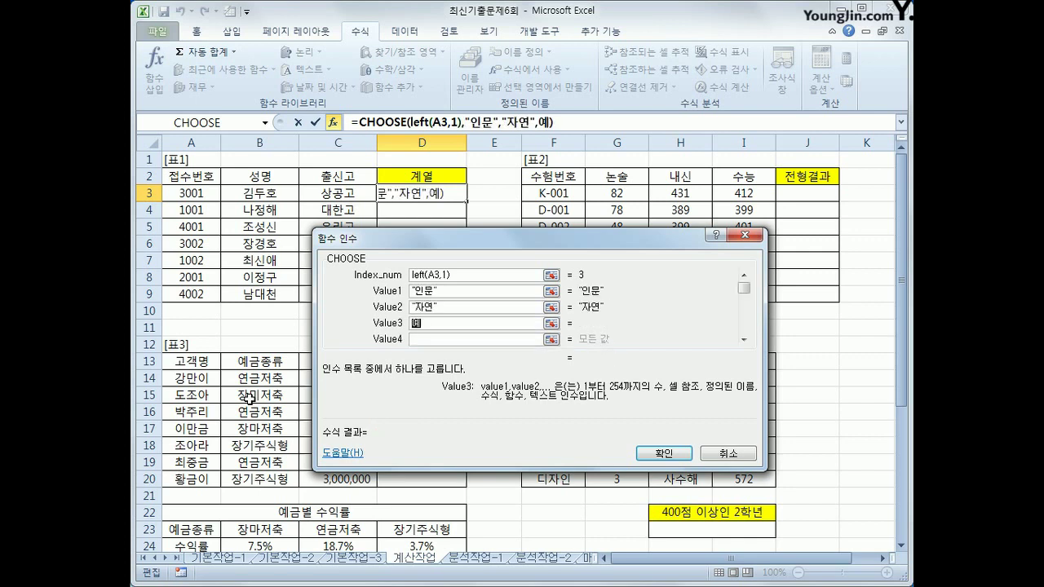
pyautogui.press('Tab')
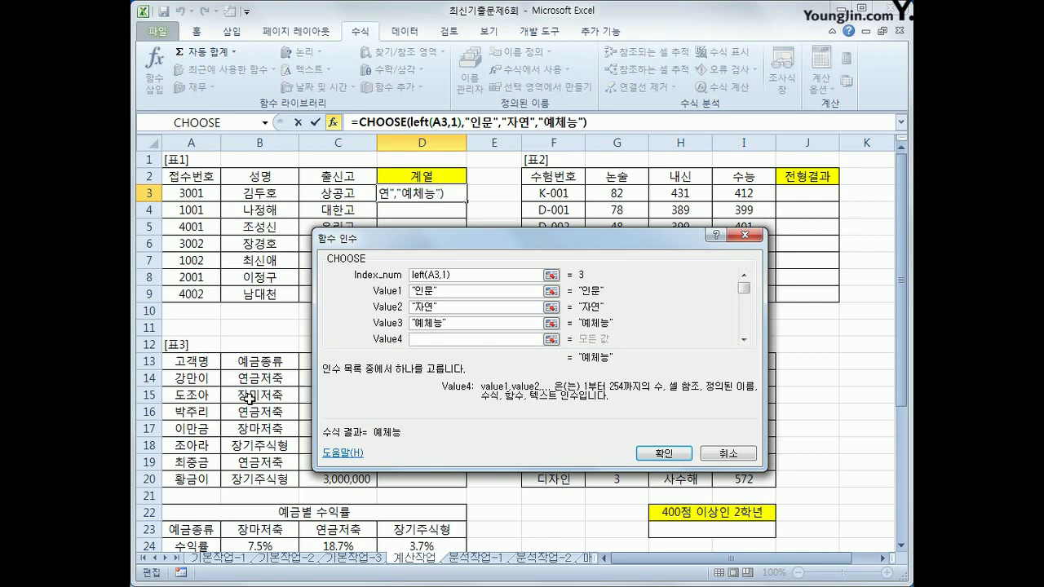
pyautogui.write('전문')
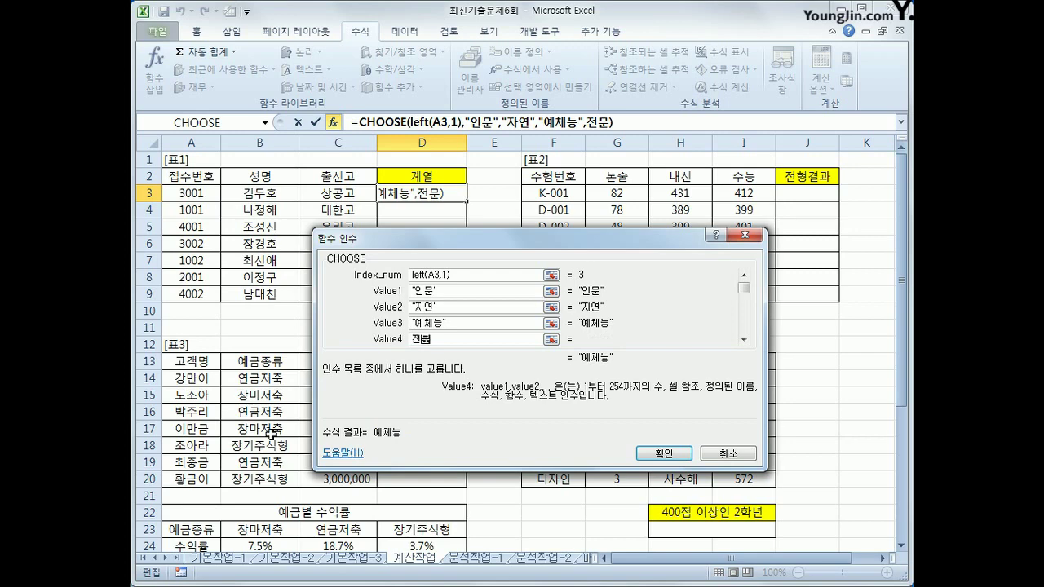
pyautogui.click(653, 459)
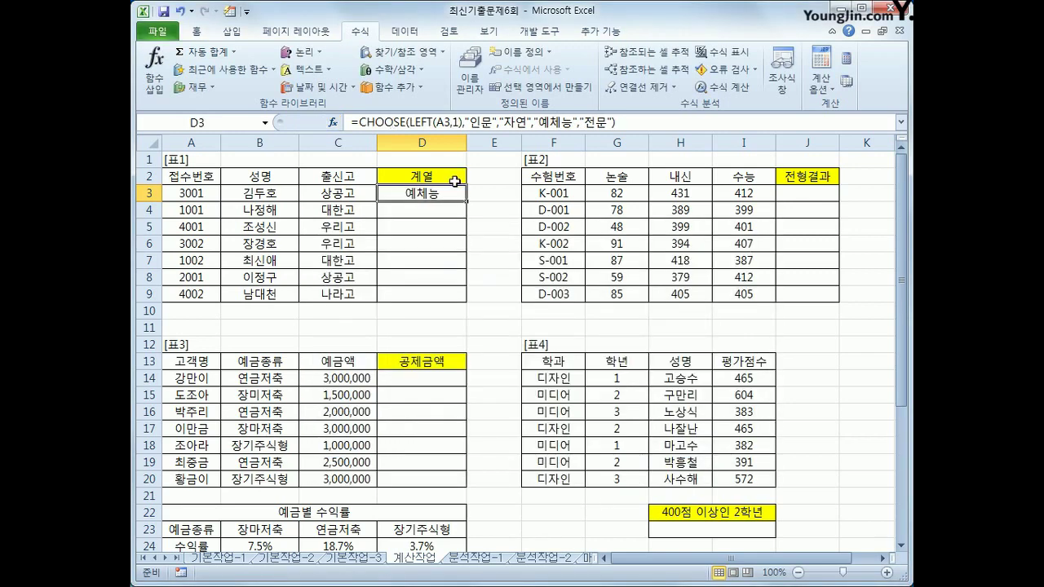
pyautogui.moveTo(466, 201); pyautogui.dragTo(457, 304)
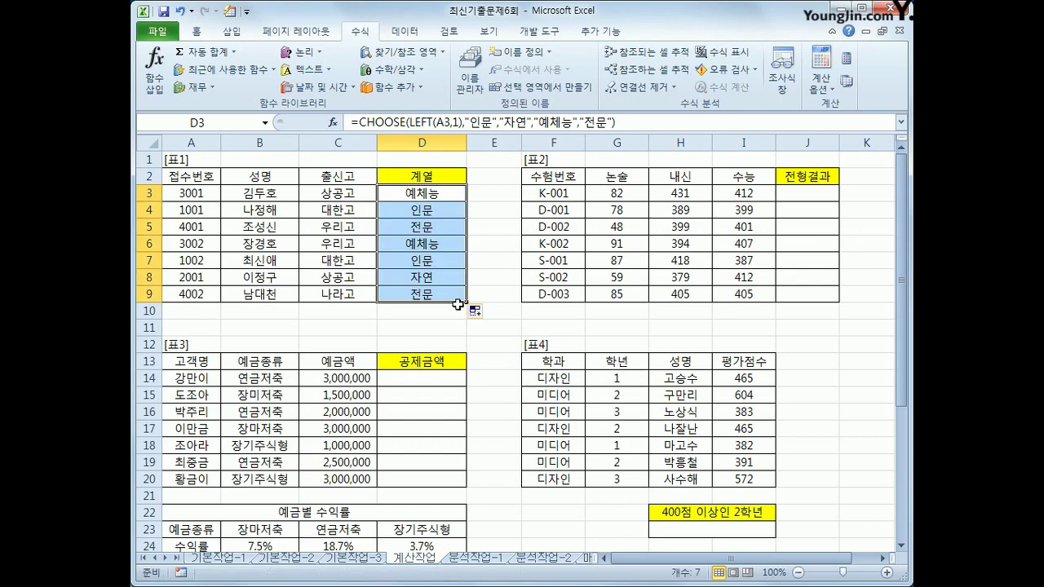
# Step: In the first 전형결과 cell, J3, begin an IF formula with an AND test whose first condition is G3>=60
pyautogui.click(788, 196)
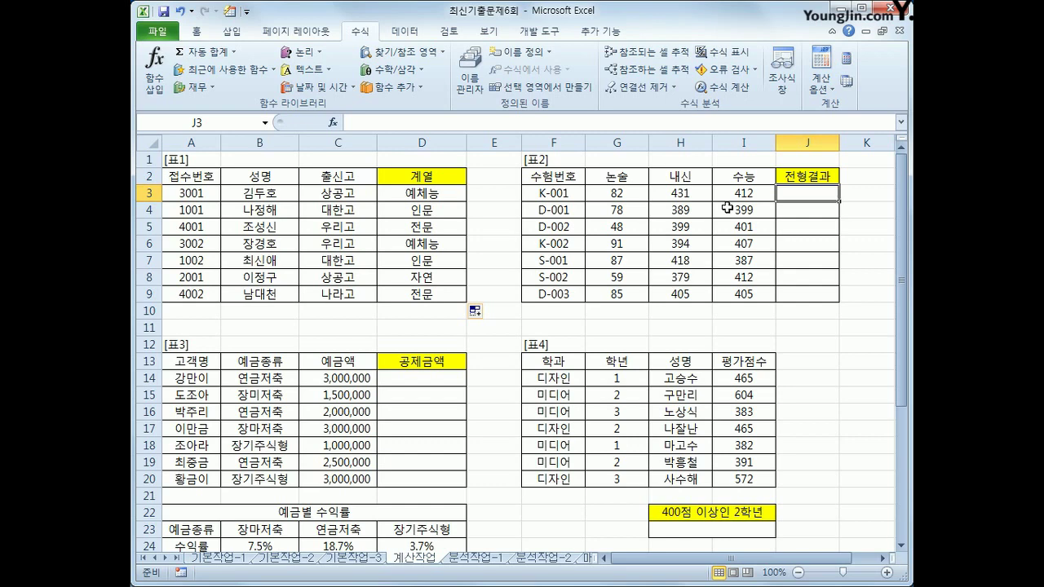
pyautogui.write('=')
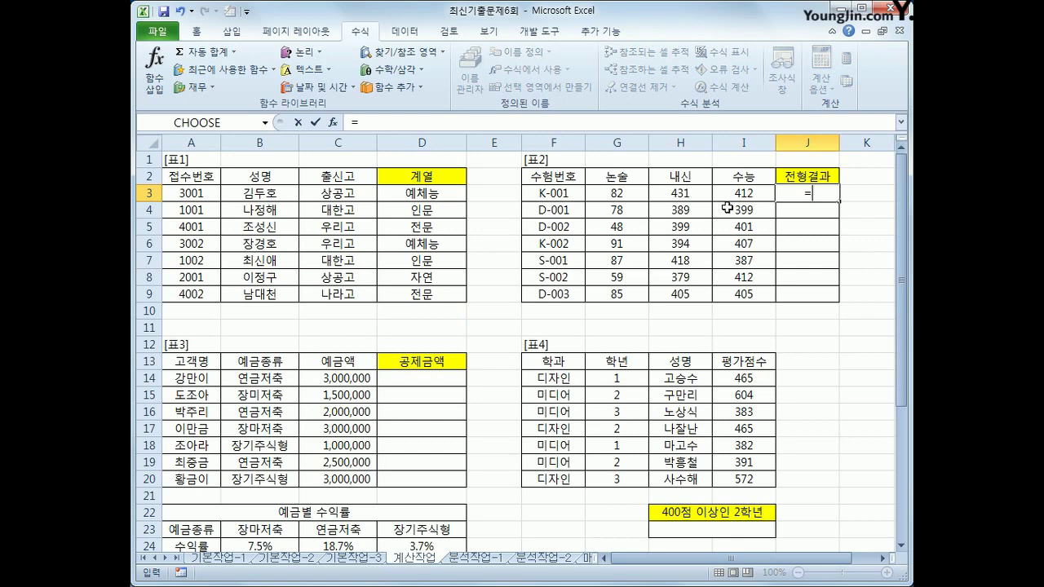
pyautogui.write('if(and')
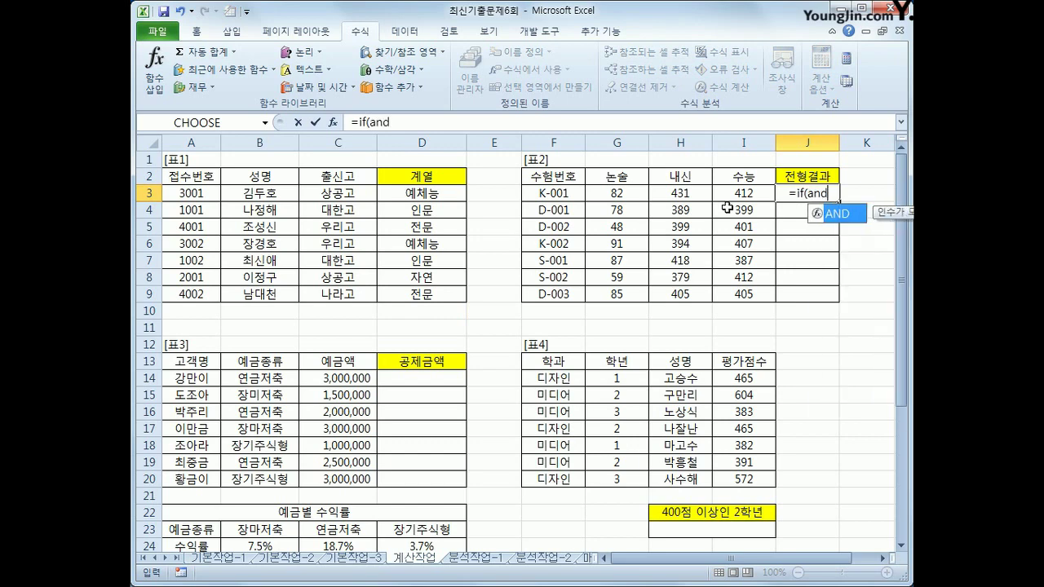
pyautogui.press('Tab')
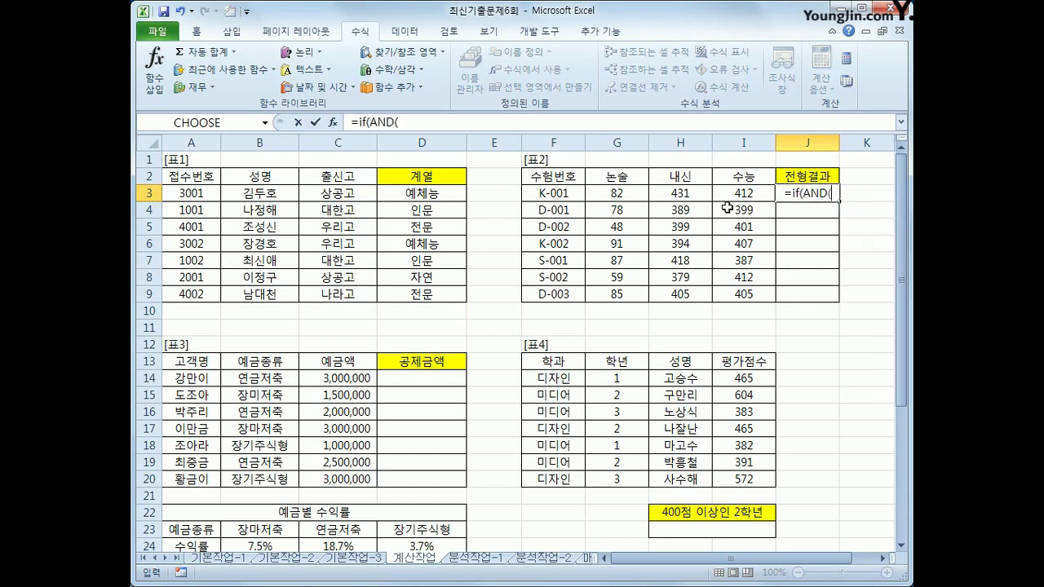
pyautogui.press('Left')
pyautogui.press('Left')
pyautogui.press('Left')
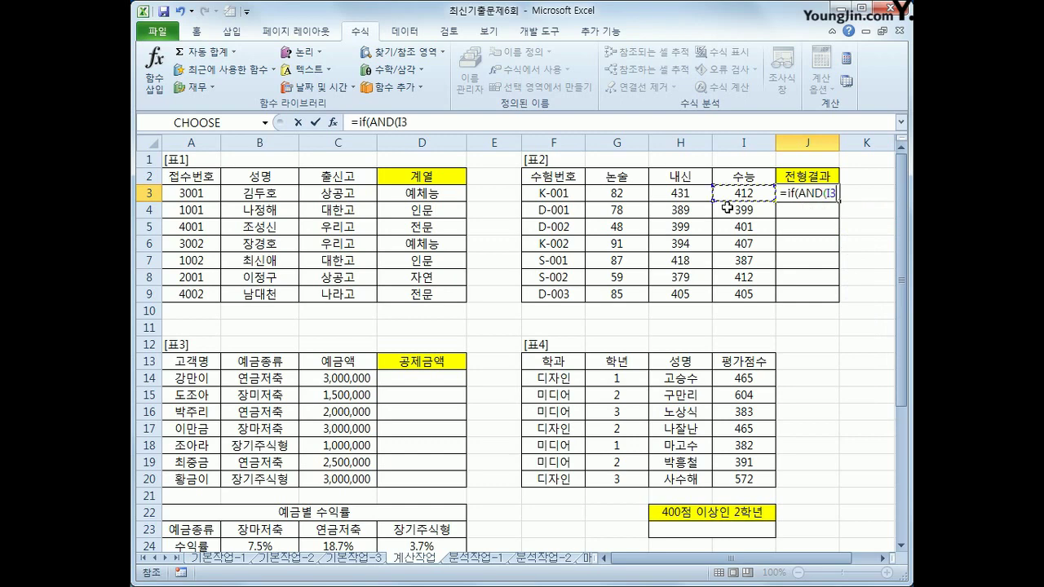
pyautogui.write('>=')
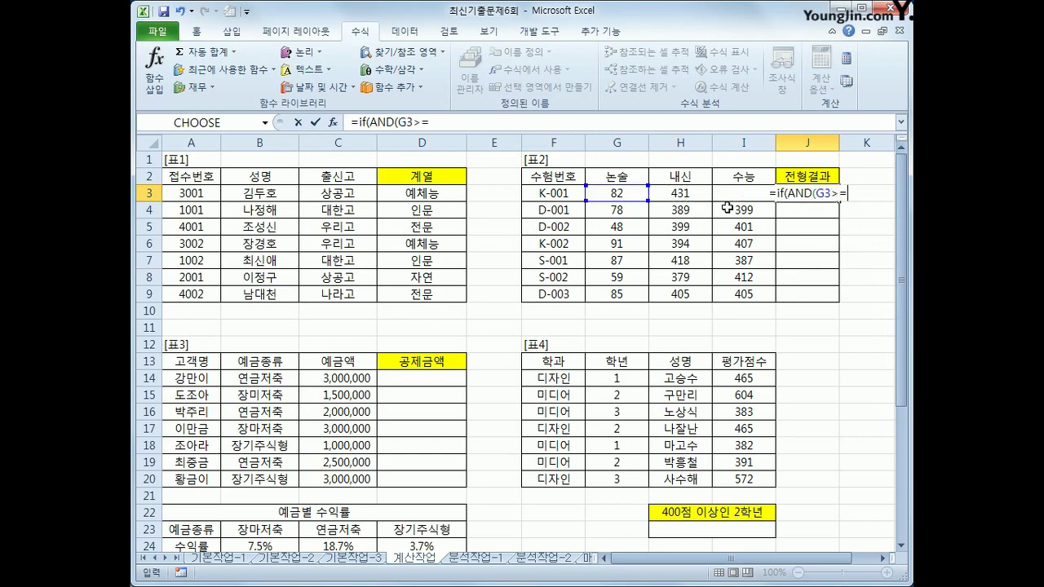
pyautogui.write('60,')
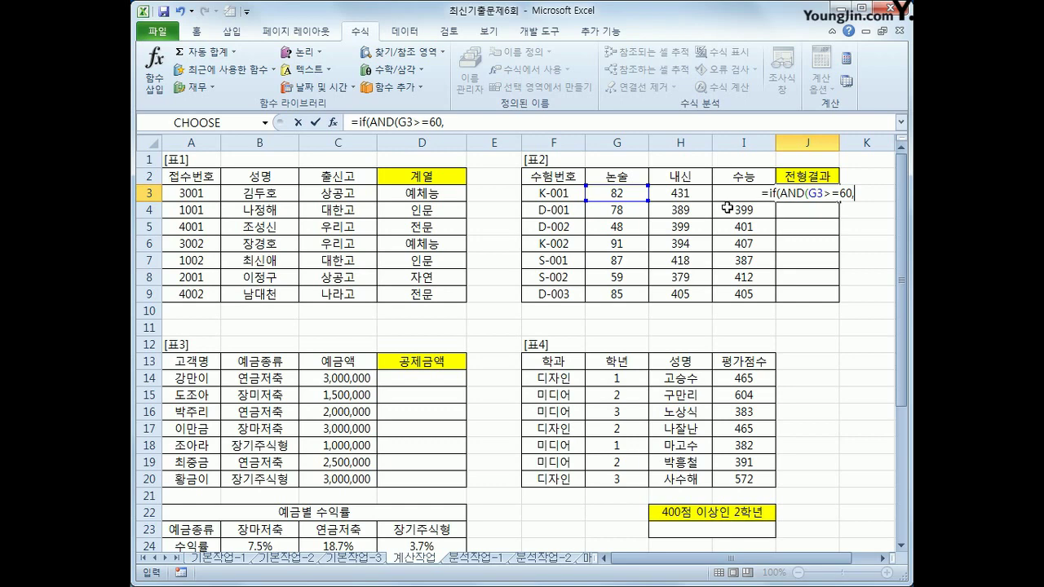
# Step: Add or(H3>=400,I3>=400) as the second condition of the AND test and close the test
pyautogui.write('or')
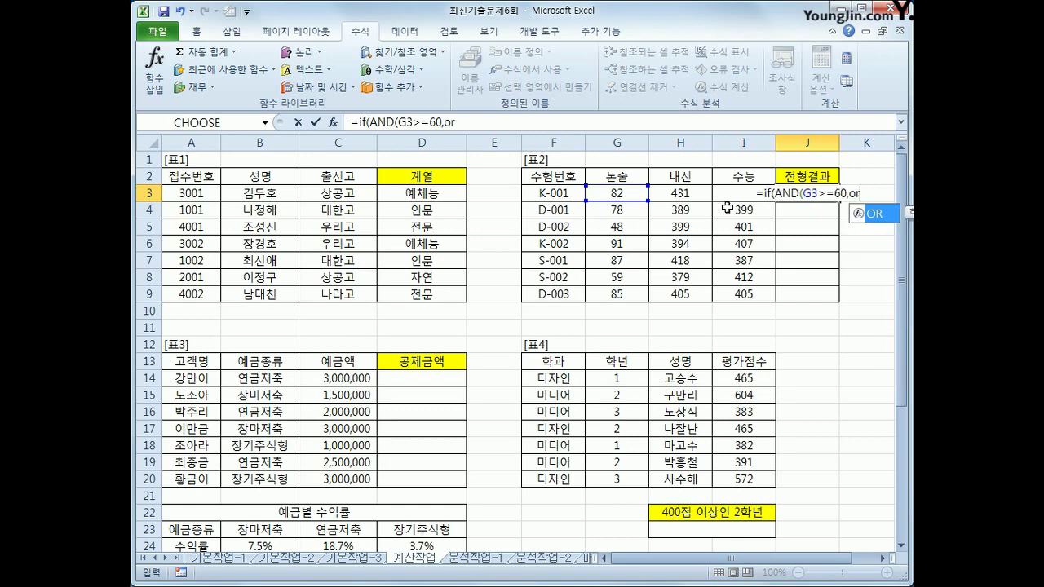
pyautogui.write('(H3')
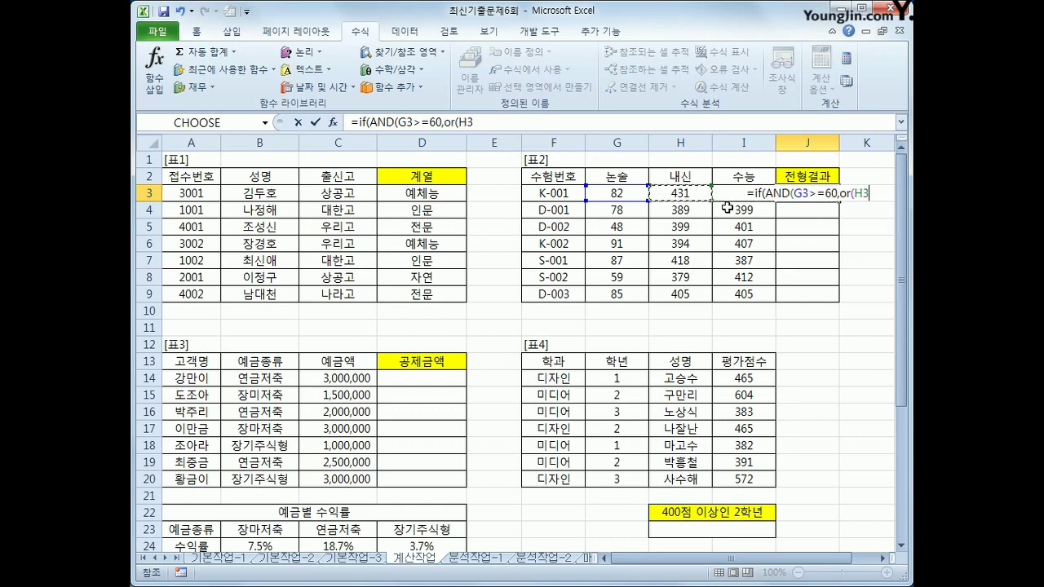
pyautogui.write('>=400')
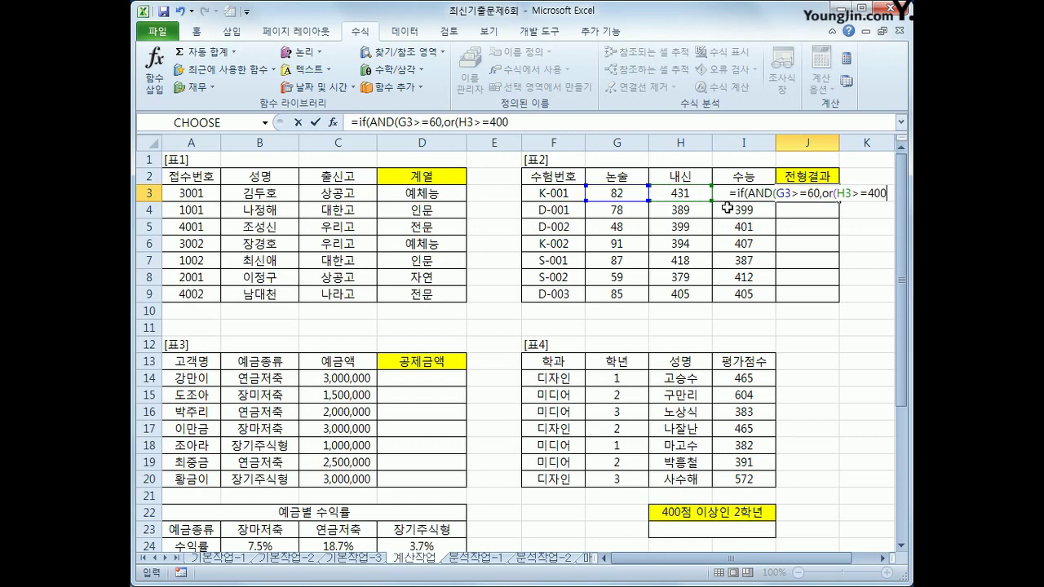
pyautogui.write(',I3>=400)')
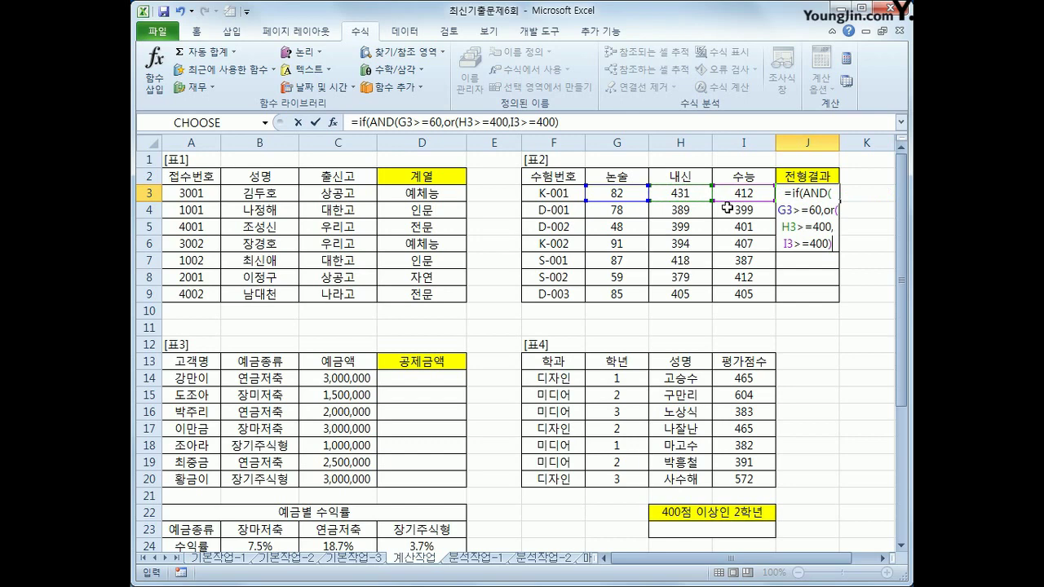
pyautogui.click(569, 122)
pyautogui.write(')')
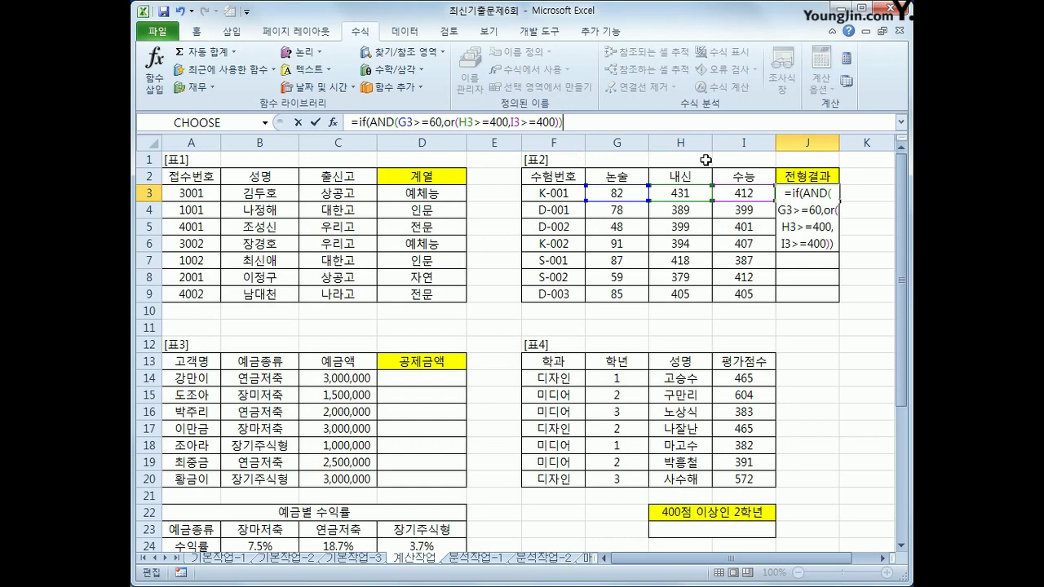
# Step: Finish the IF formula to return "합격" when true and "" otherwise, and fill it down through J9
pyautogui.write(',"합겨')
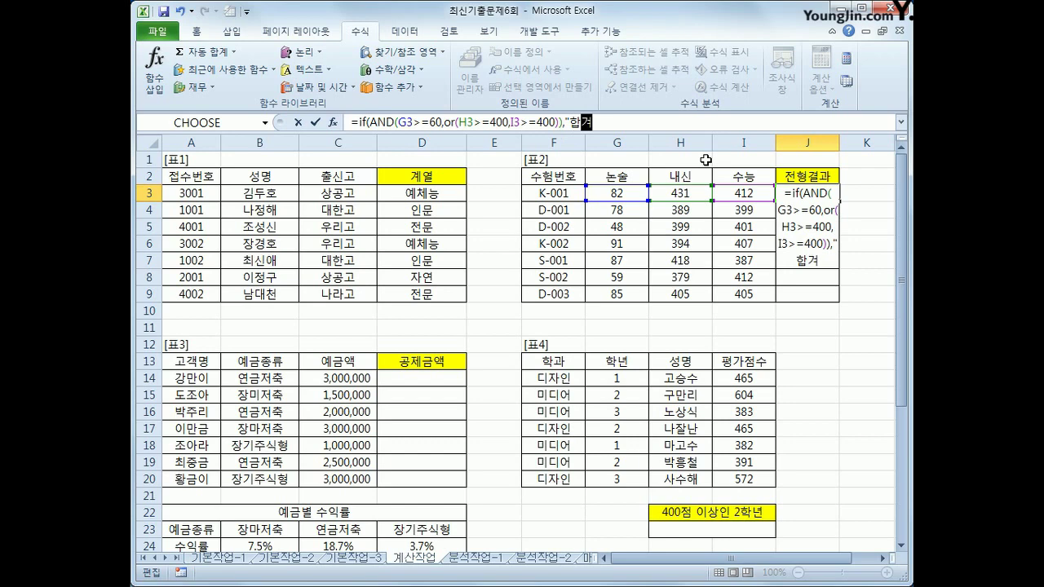
pyautogui.write('ㄱ",')
pyautogui.write('""')
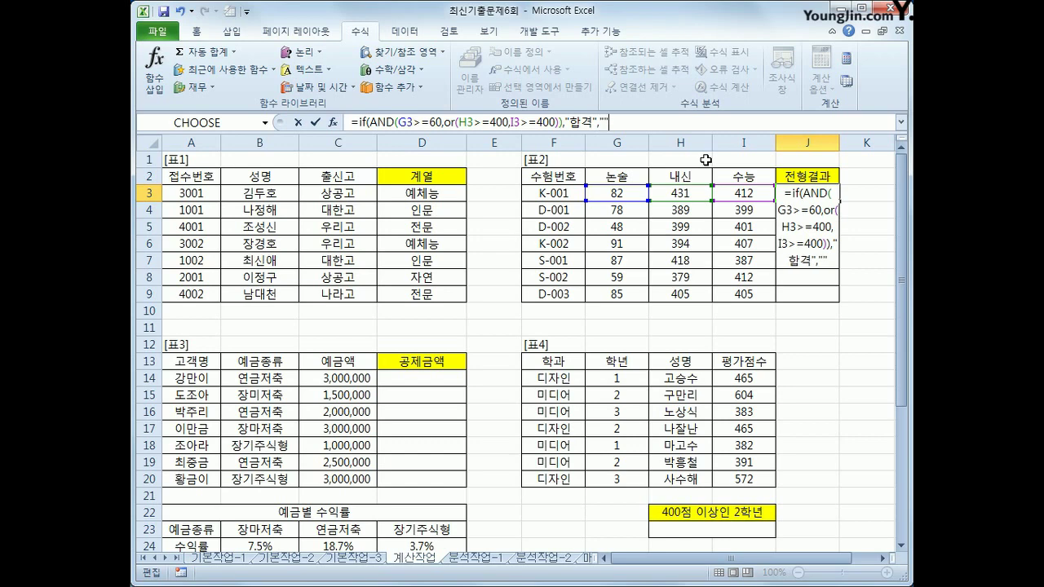
pyautogui.write(')')
pyautogui.press('Return')
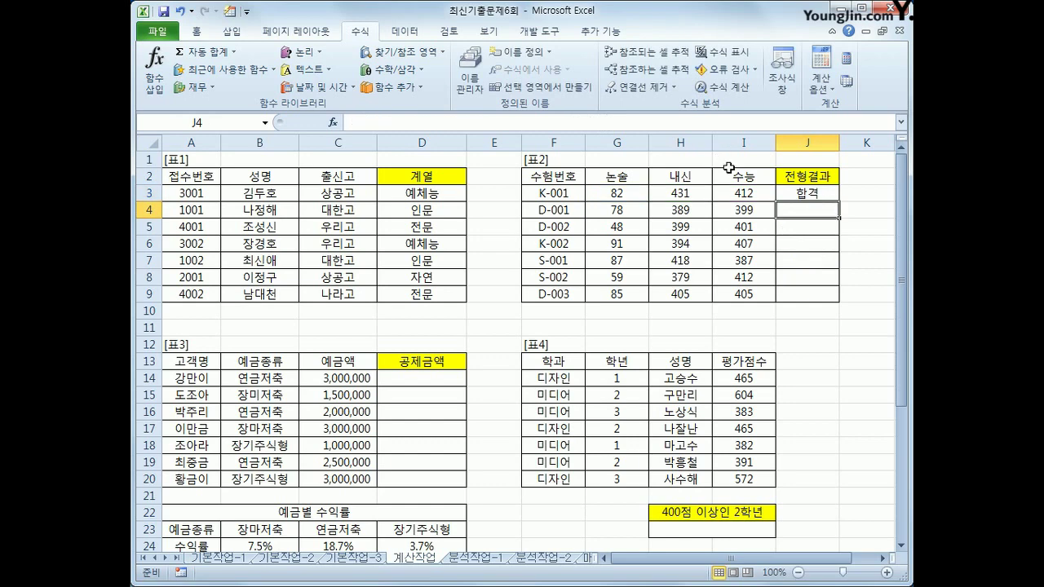
pyautogui.click(780, 191)
pyautogui.moveTo(842, 203); pyautogui.dragTo(824, 302)
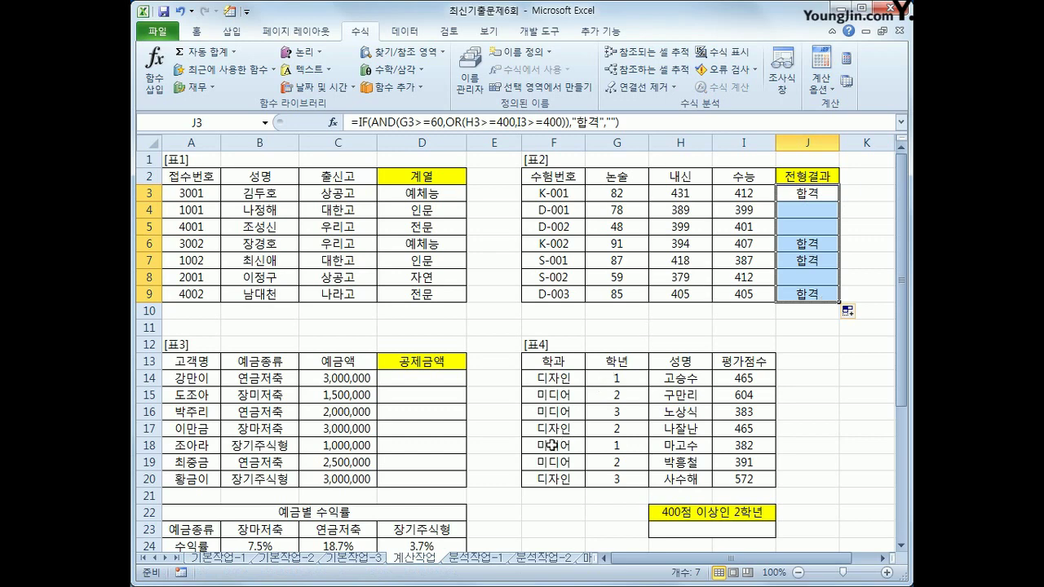
# Step: Examine the 예금별 수익률 rate table in B23:D24 that supplies the rates for the 공제금액 column of 표3
pyautogui.click(429, 382)
pyautogui.scroll(-2, 429, 382)
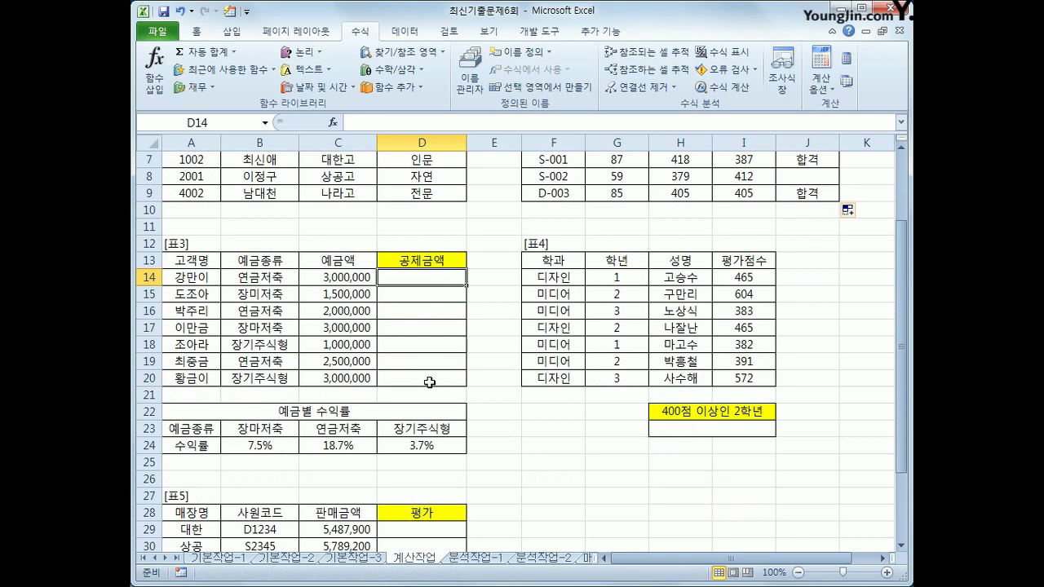
pyautogui.moveTo(265, 425); pyautogui.dragTo(408, 447)
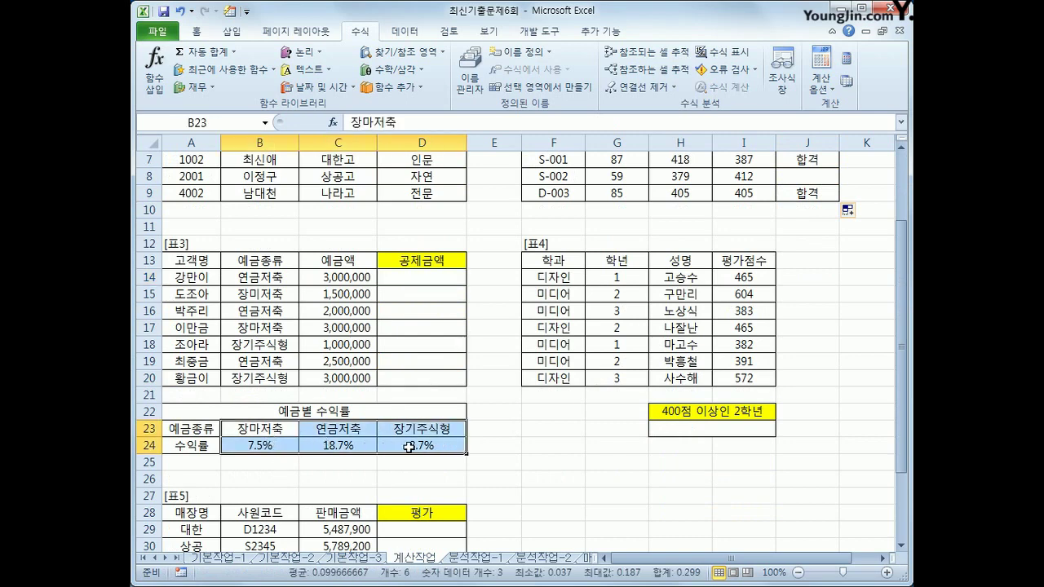
pyautogui.moveTo(247, 436); pyautogui.dragTo(421, 441)
pyautogui.click(258, 430)
pyautogui.moveTo(258, 430); pyautogui.dragTo(432, 437)
pyautogui.moveTo(288, 455); pyautogui.dragTo(422, 441)
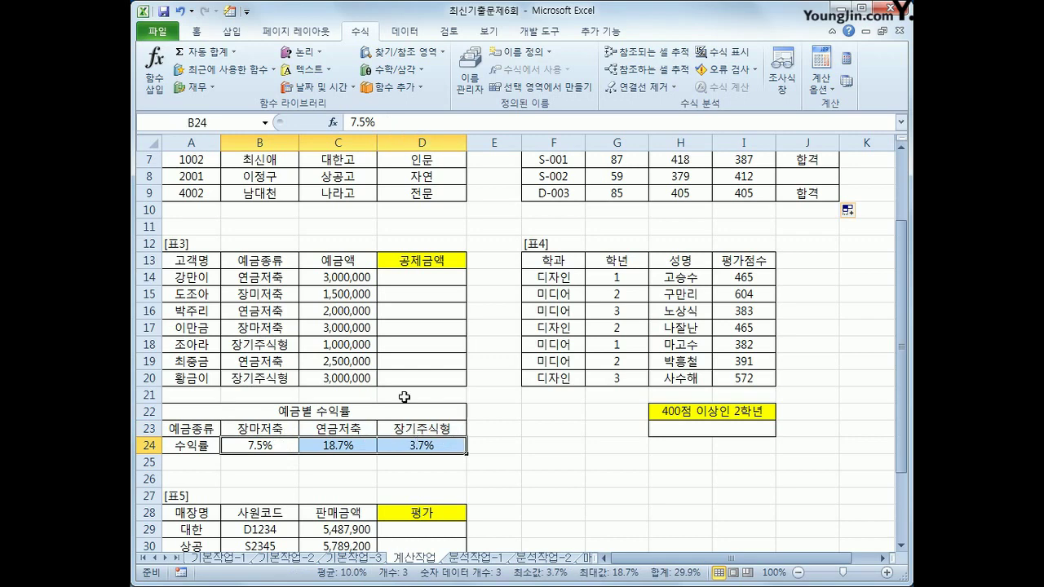
# Step: In the first 공제금액 cell, D14, start an HLOOKUP function with B14 as the lookup value
pyautogui.click(372, 277)
pyautogui.click(423, 279)
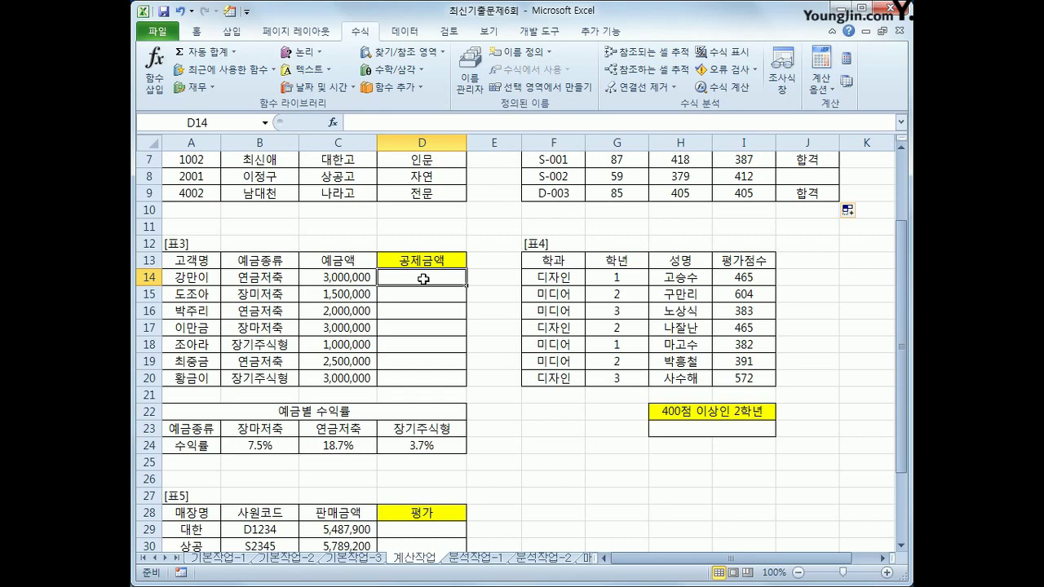
pyautogui.click(402, 51)
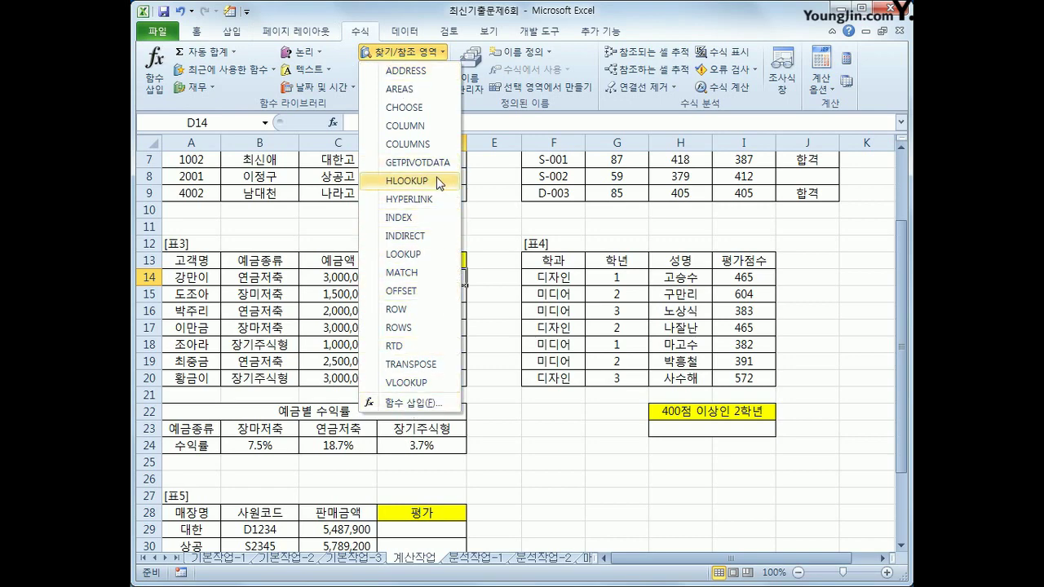
pyautogui.click(406, 180)
pyautogui.moveTo(441, 246); pyautogui.dragTo(493, 94)
pyautogui.click(265, 282)
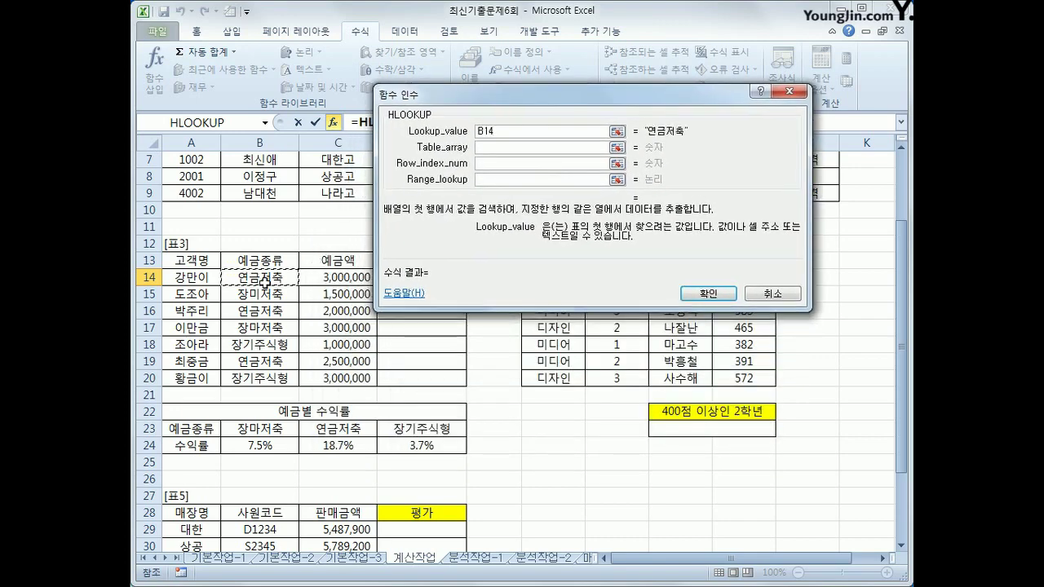
# Step: Complete the HLOOKUP with table array $B$23:$D$24, row index 2 and range lookup 0
pyautogui.click(477, 149)
pyautogui.moveTo(277, 430); pyautogui.dragTo(389, 439)
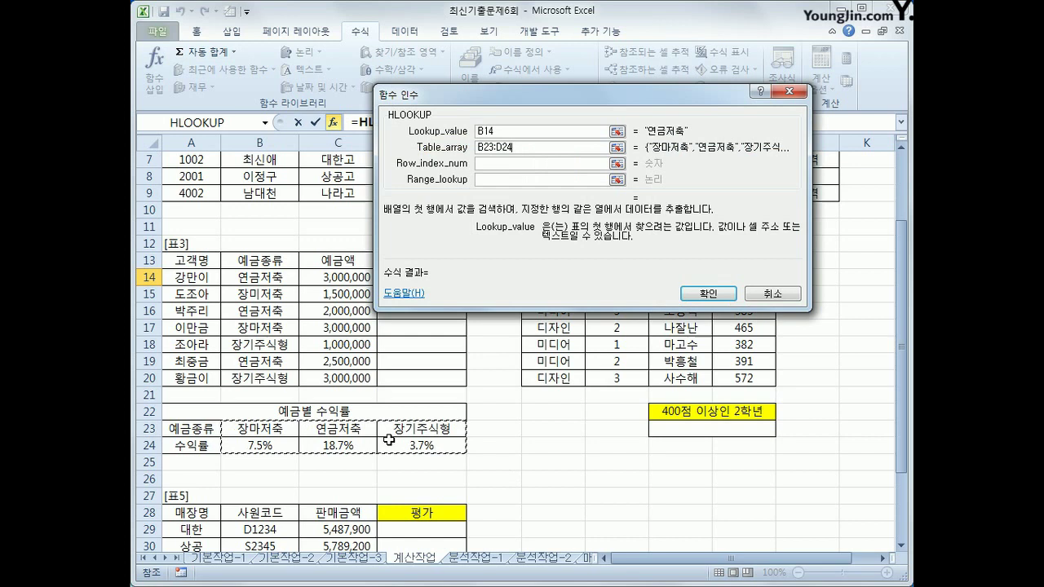
pyautogui.press('F4')
pyautogui.click(499, 166)
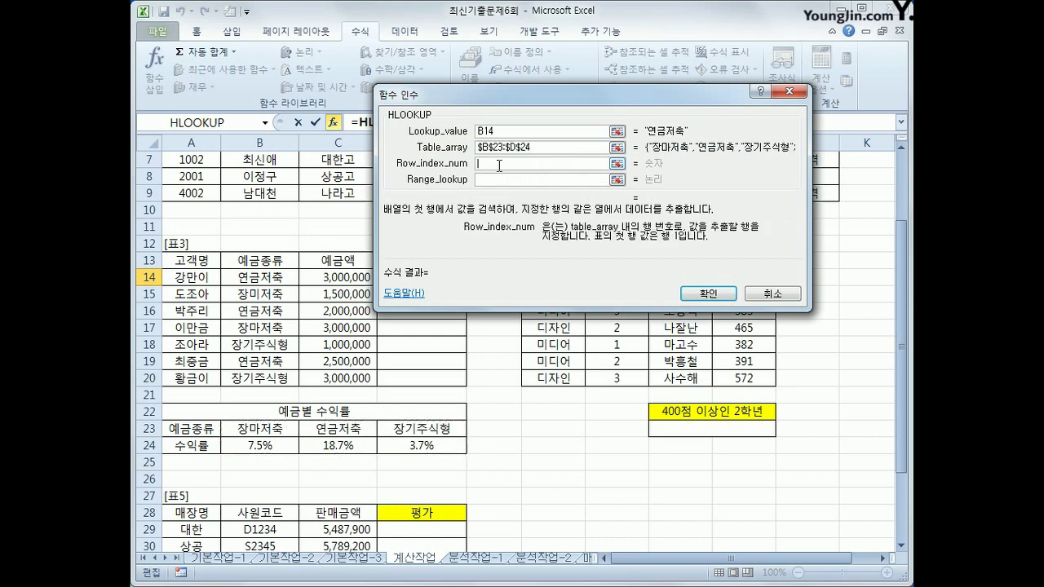
pyautogui.write('2')
pyautogui.click(492, 180)
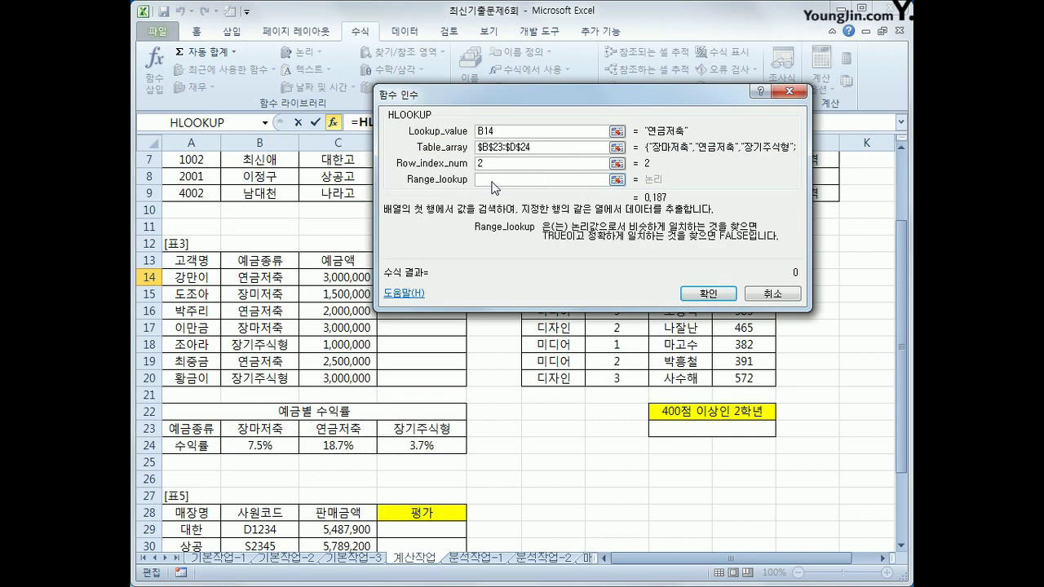
pyautogui.write('0')
pyautogui.click(708, 294)
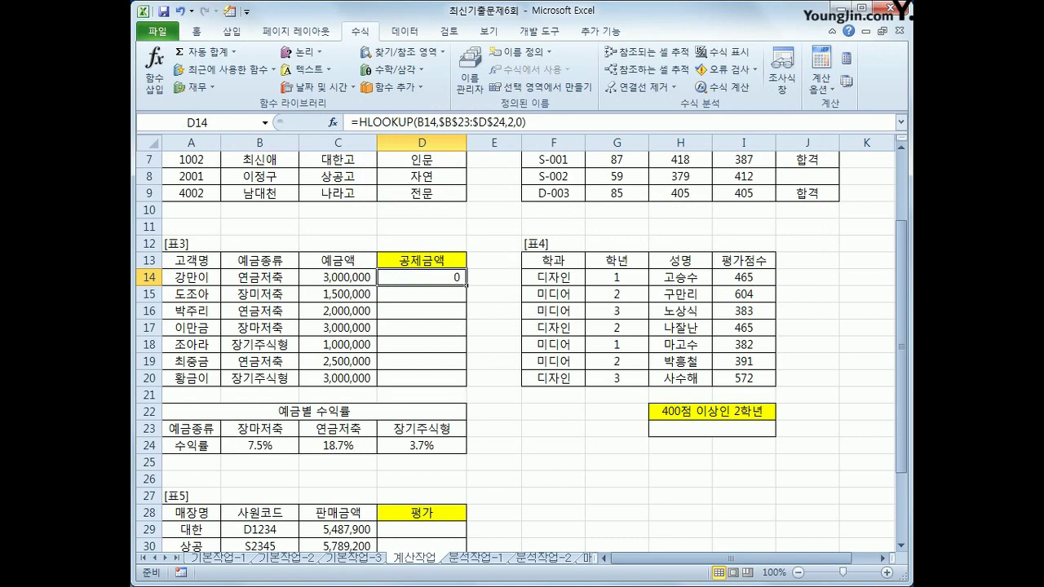
# Step: Format D14 as a percentage with one decimal place and fill it down through D20
pyautogui.click(199, 34)
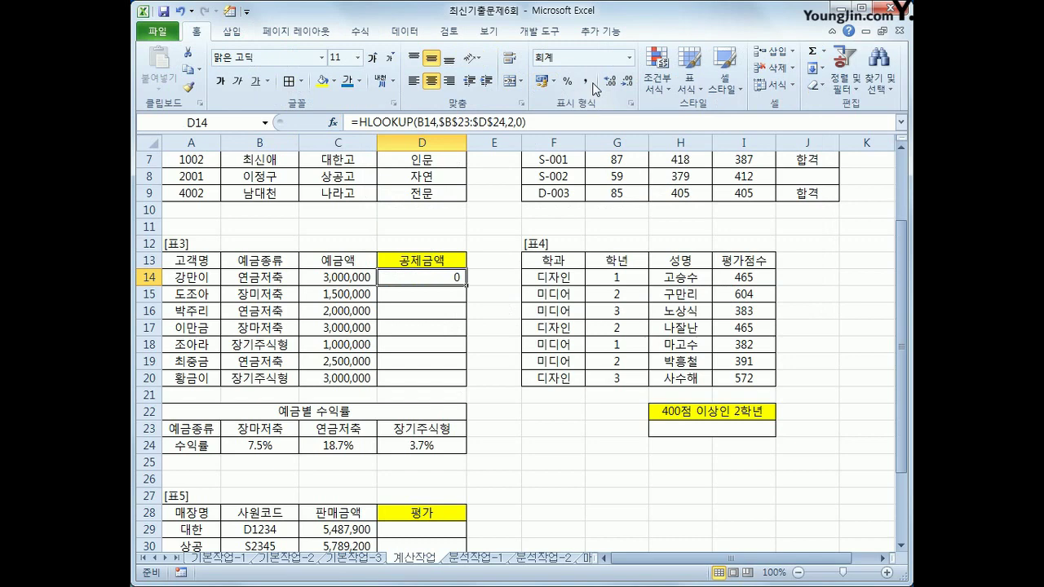
pyautogui.click(567, 82)
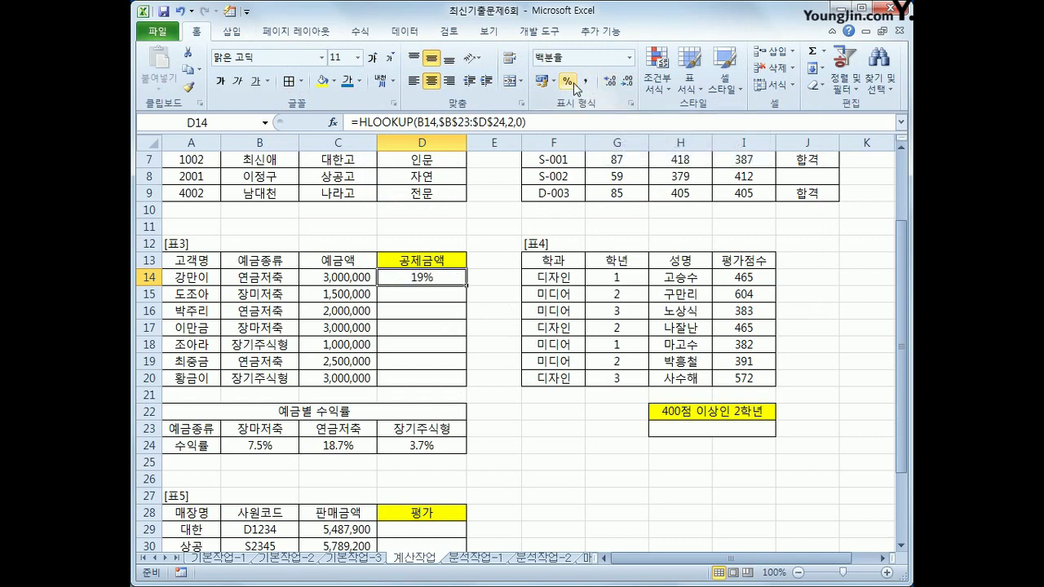
pyautogui.click(612, 82)
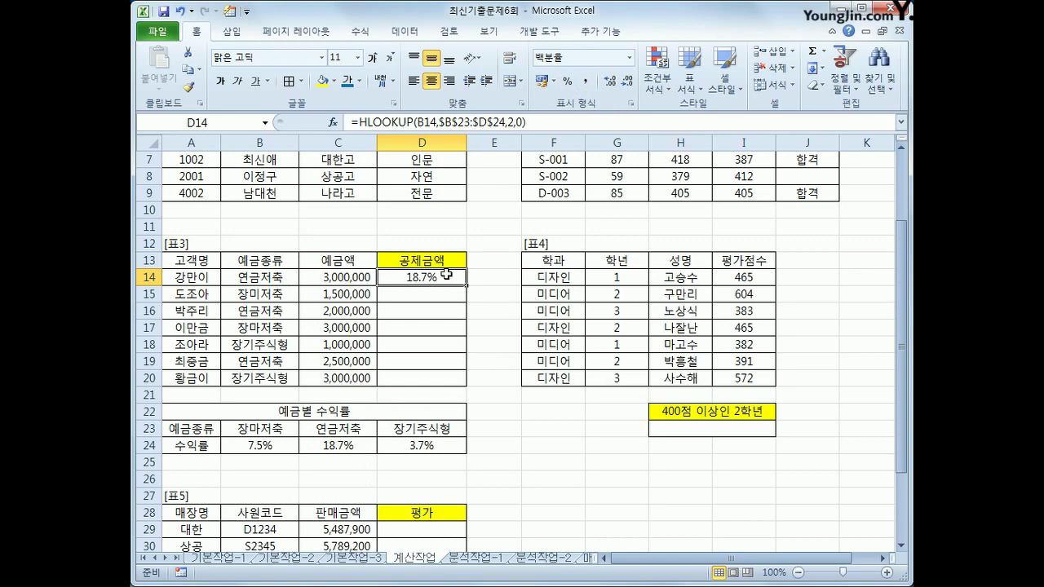
pyautogui.moveTo(466, 285); pyautogui.dragTo(459, 384)
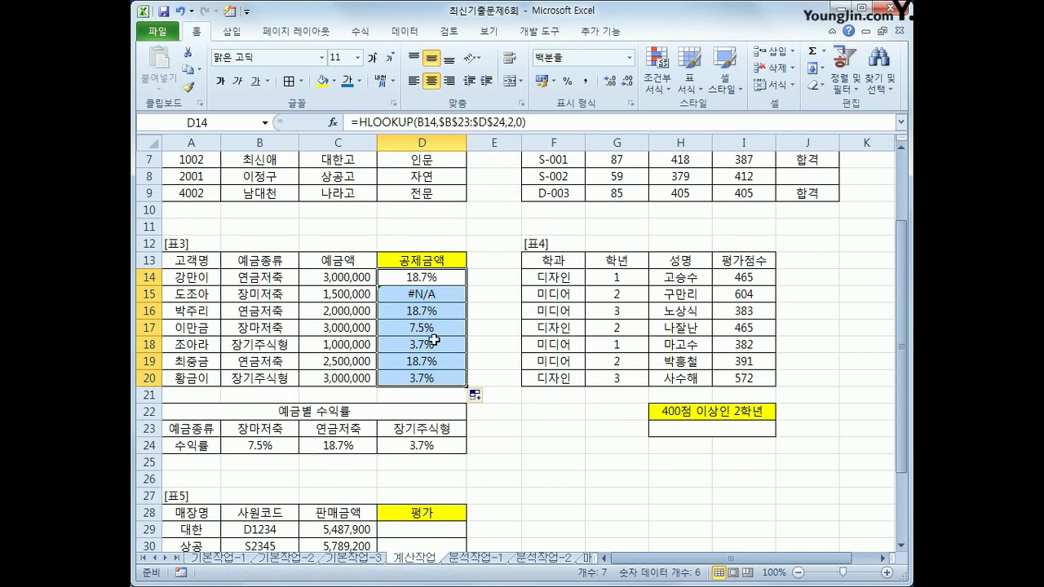
# Step: Check B15 against the rate table headings, then undo the fill and the percentage formatting of D14
pyautogui.click(258, 294)
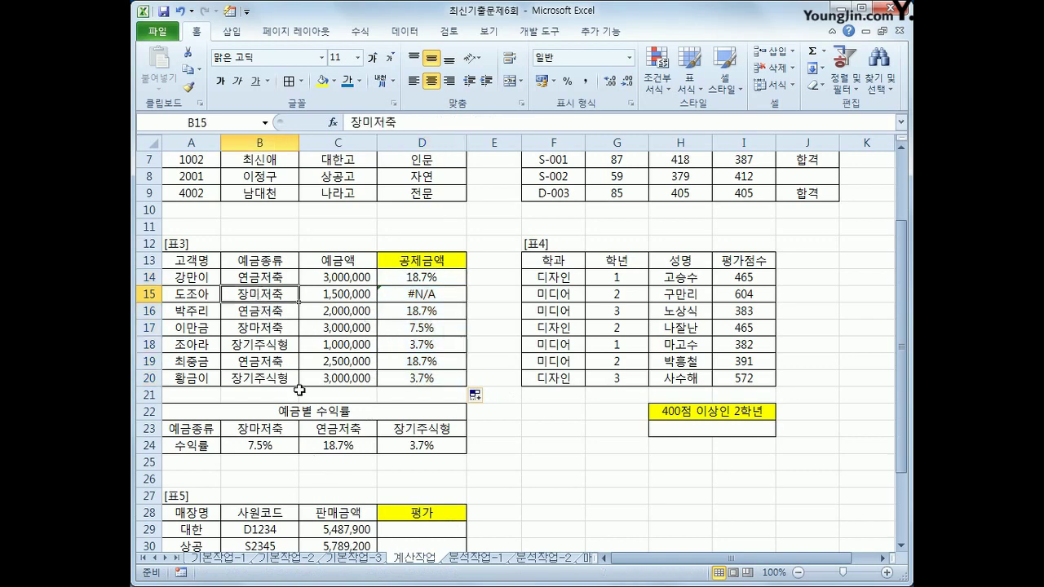
pyautogui.moveTo(289, 427); pyautogui.dragTo(416, 427)
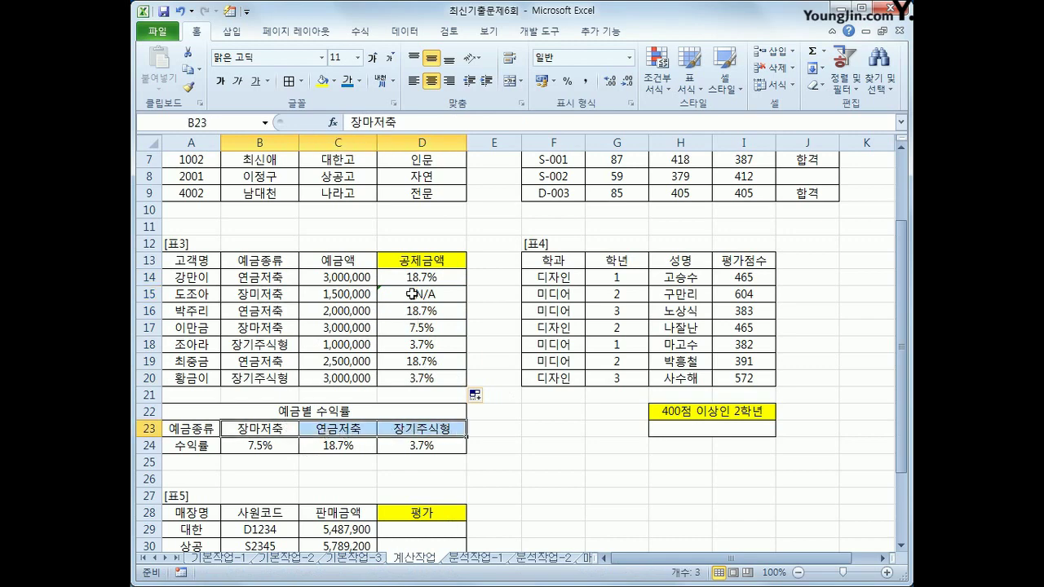
pyautogui.click(413, 294)
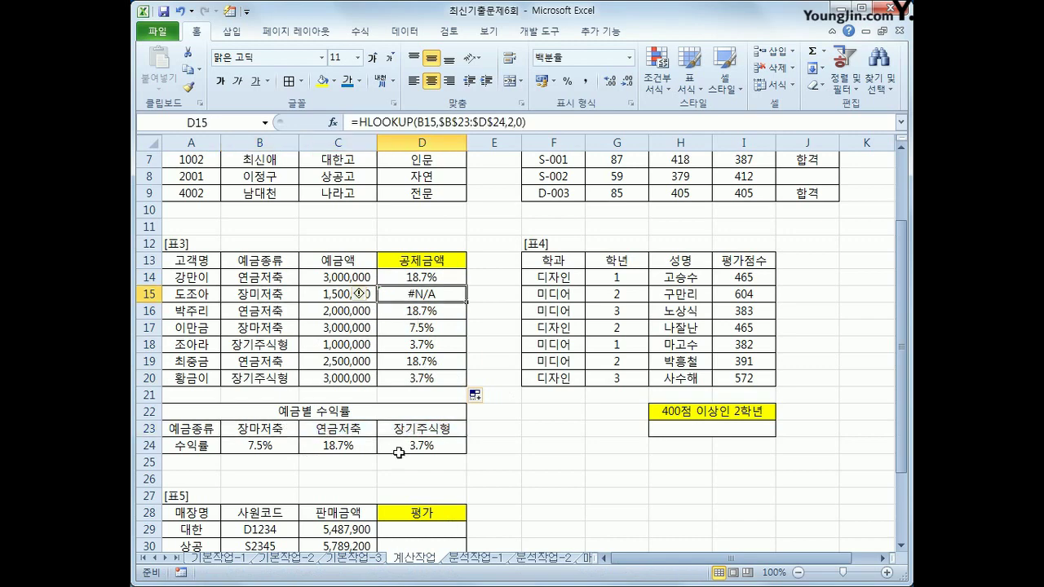
pyautogui.click(437, 279)
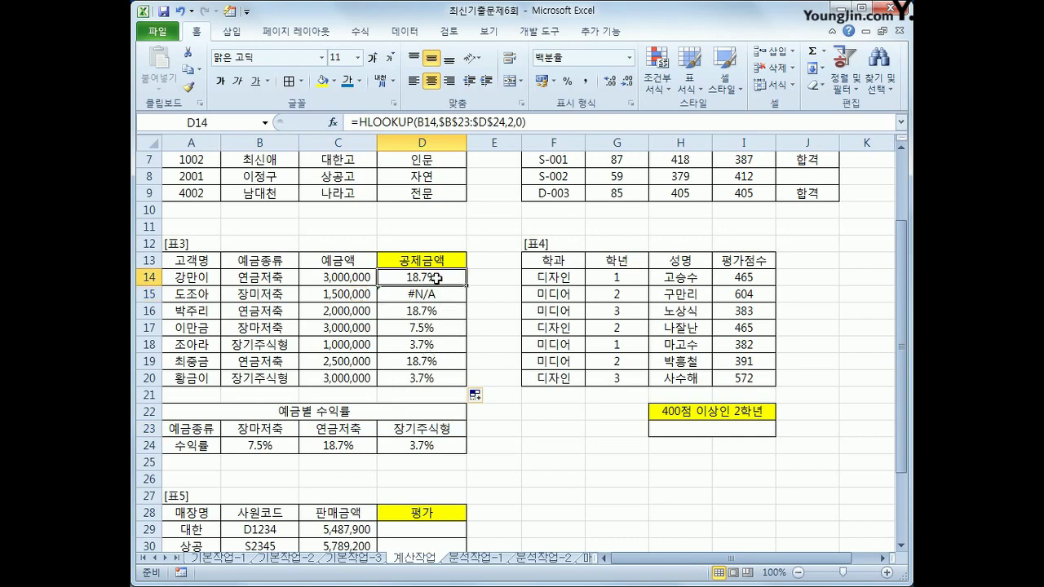
pyautogui.click(180, 11)
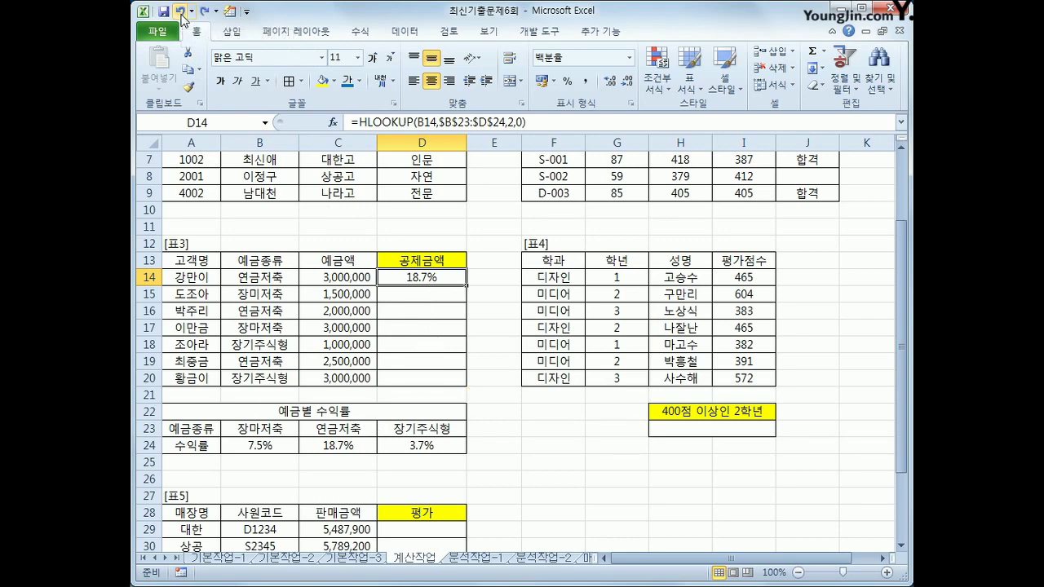
pyautogui.click(181, 13)
pyautogui.click(181, 13)
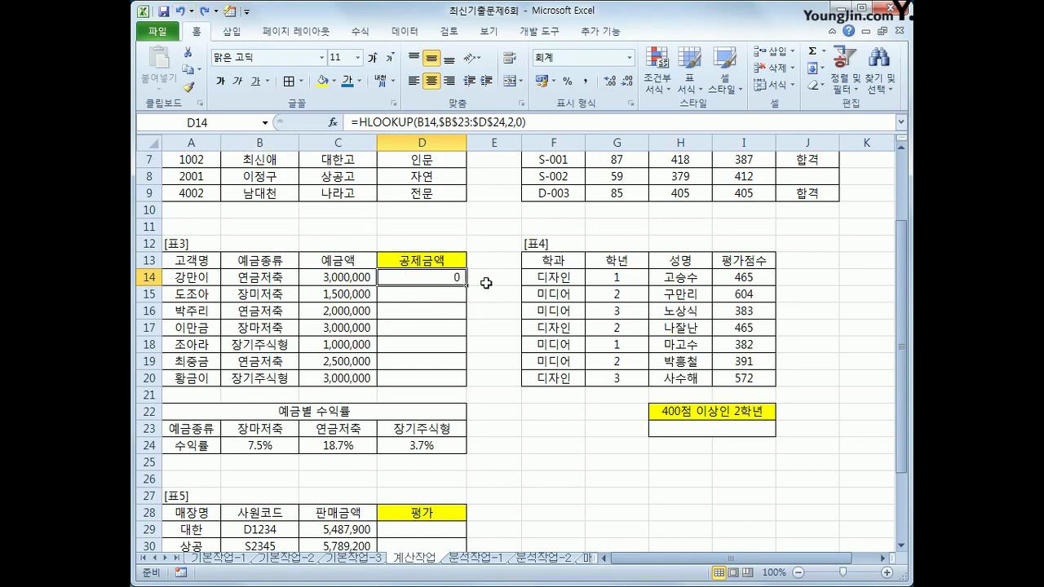
# Step: Append 8 to the end of the D14 HLOOKUP formula and accept Excel's proposed correction as a multiplication
pyautogui.click(535, 121)
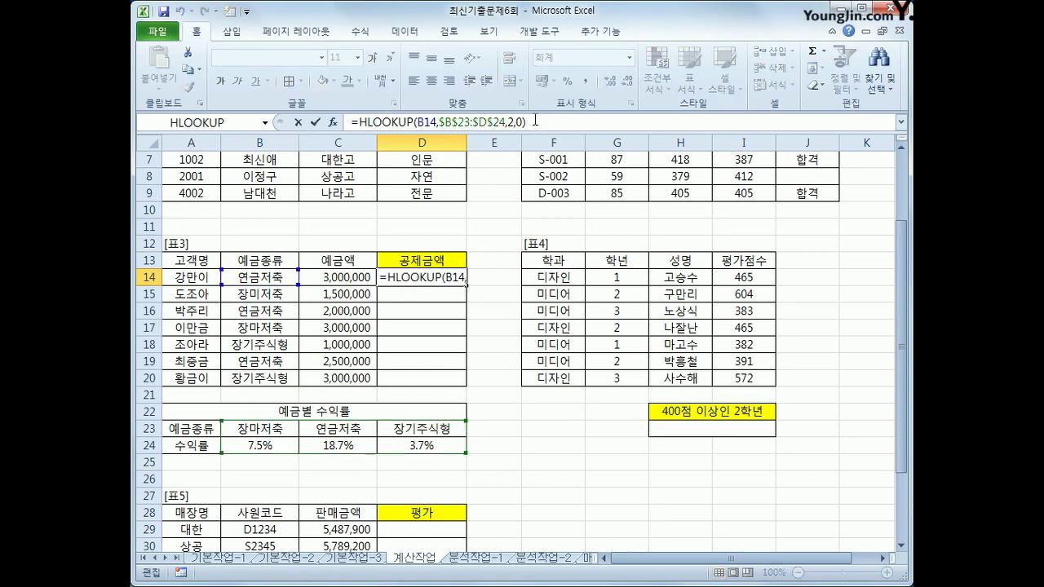
pyautogui.write('8')
pyautogui.press('Return')
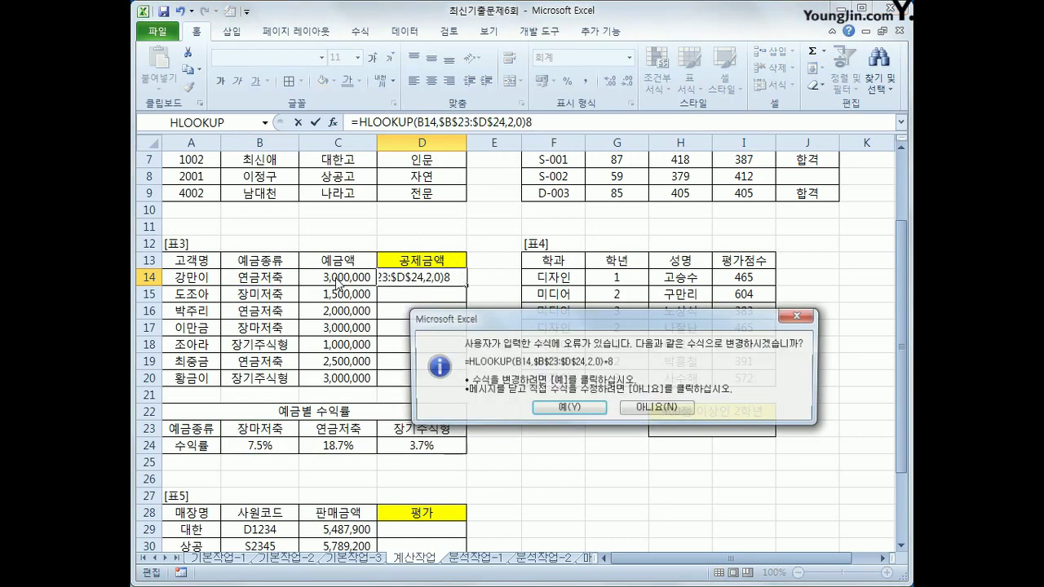
pyautogui.click(569, 407)
pyautogui.click(338, 277)
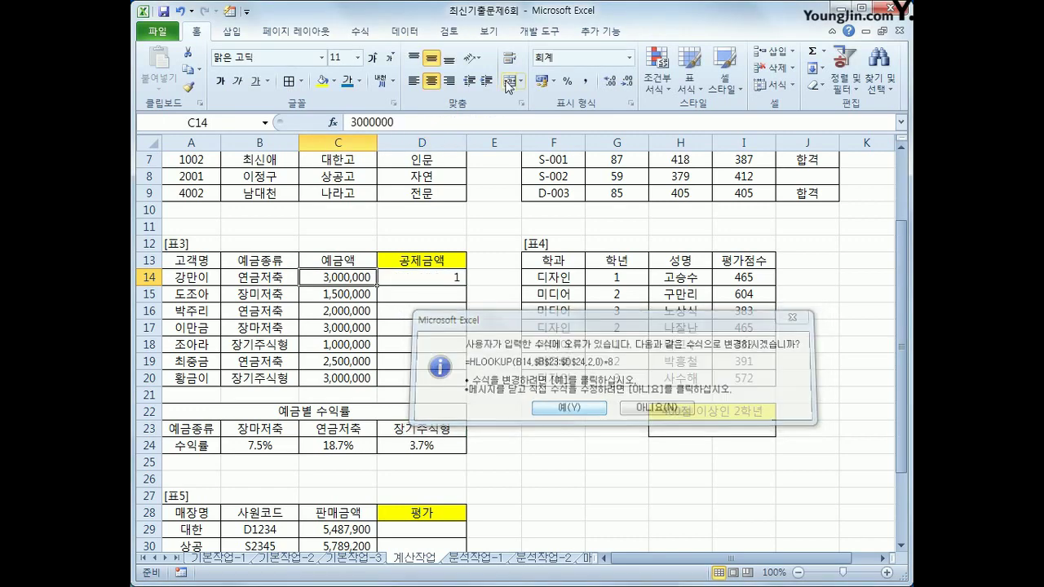
pyautogui.click(429, 263)
pyautogui.click(437, 278)
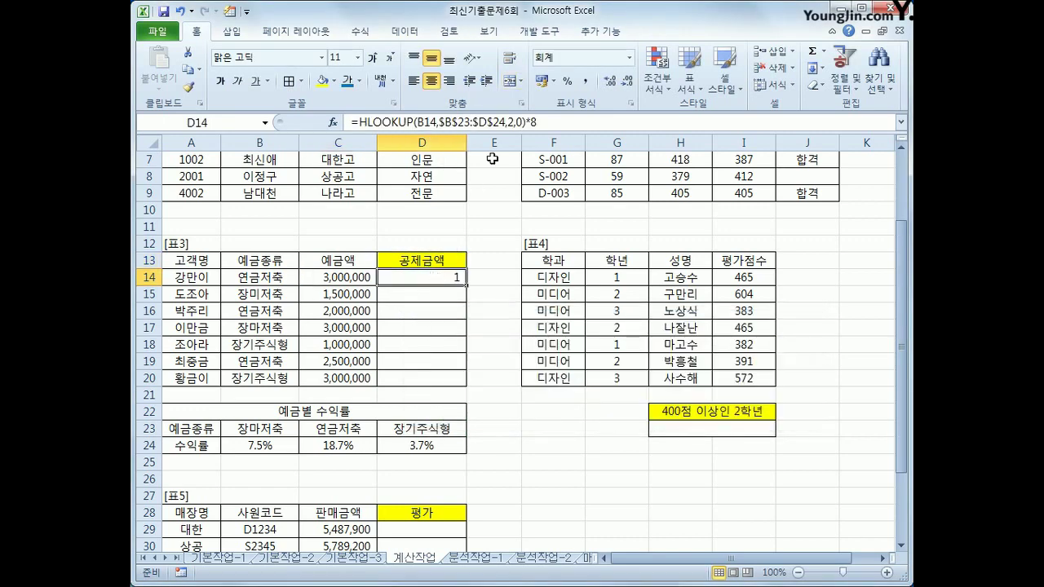
# Step: Replace the trailing 8 with C14 in the D14 formula and fill it down through D20
pyautogui.click(546, 119)
pyautogui.press('BackSpace')
pyautogui.click(355, 278)
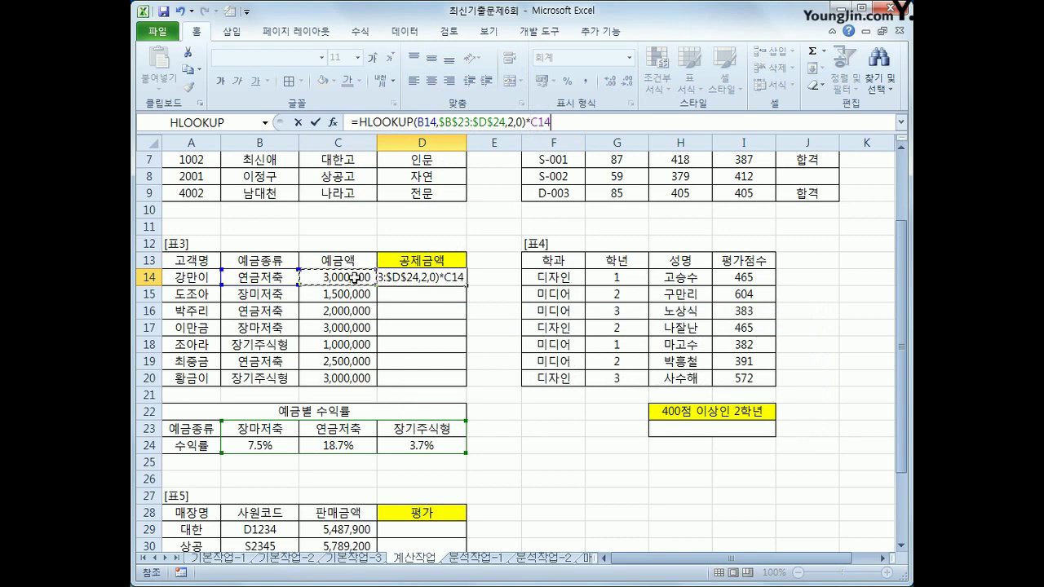
pyautogui.press('Return')
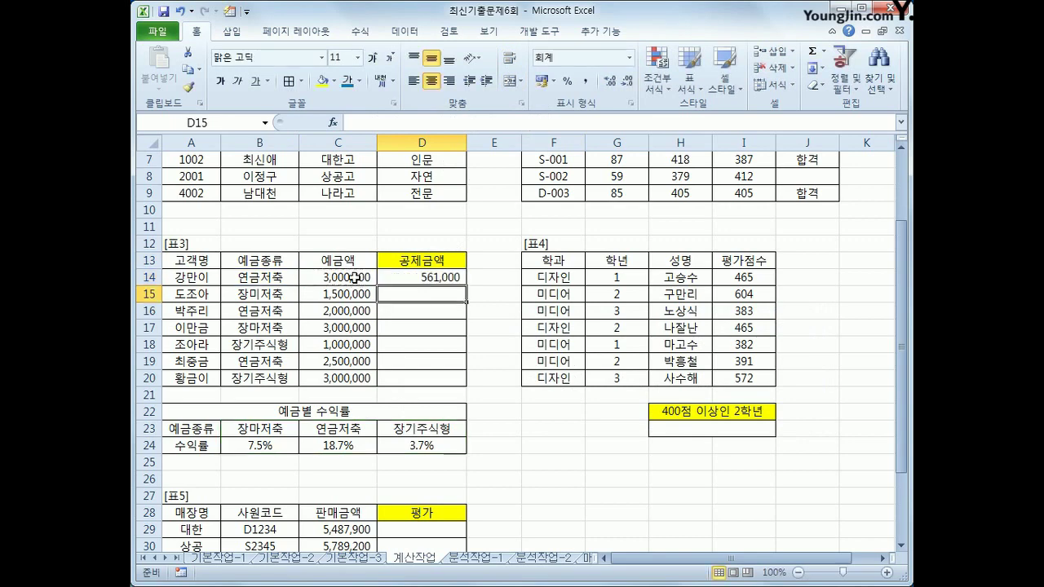
pyautogui.click(454, 276)
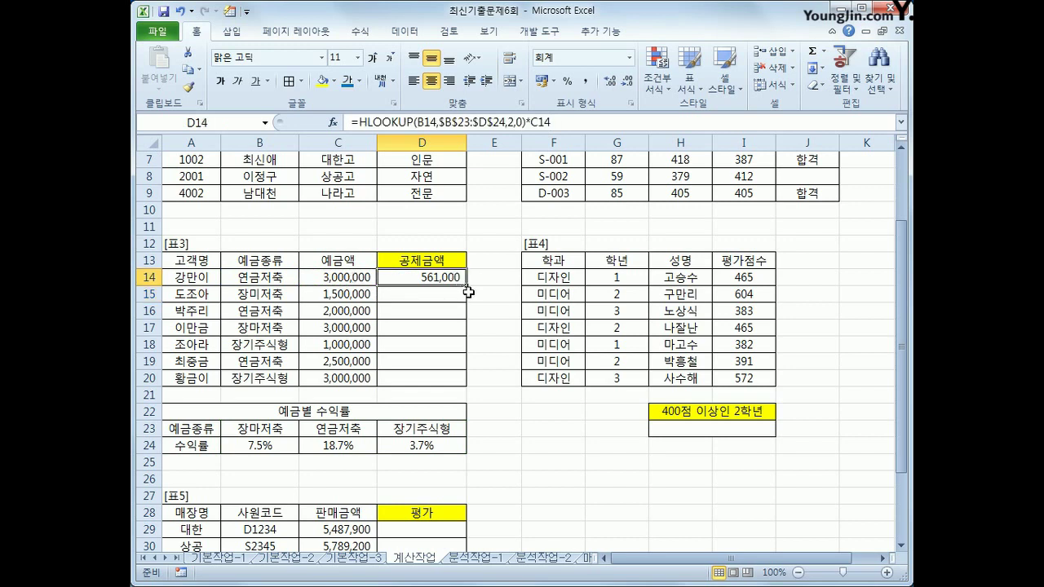
pyautogui.moveTo(462, 287); pyautogui.dragTo(466, 388)
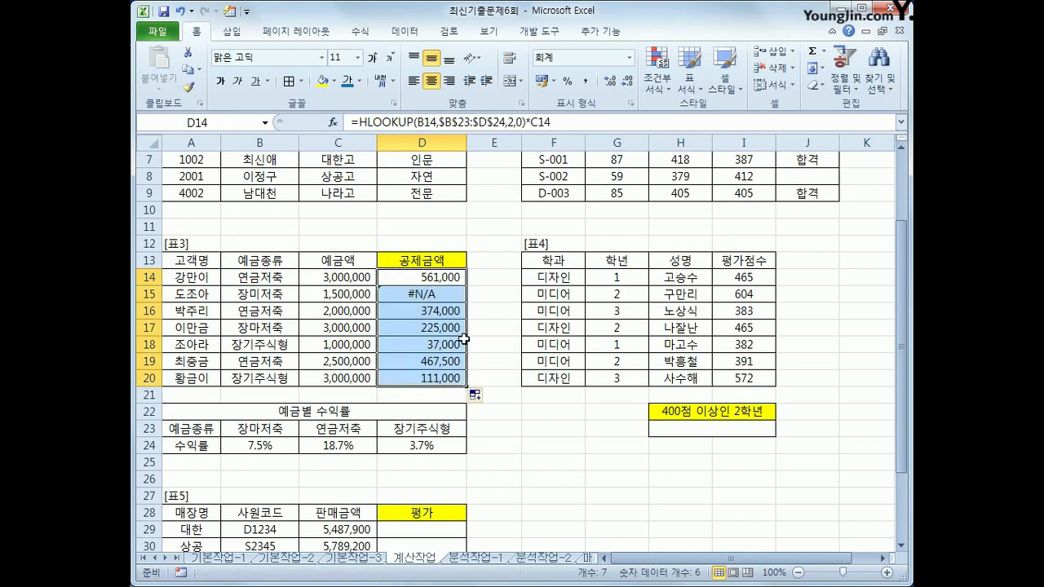
# Step: Compare the D14 and D15 formulas with the deposit type in B15, and wrap the D14 HLOOKUP formula in IFERROR
pyautogui.click(441, 277)
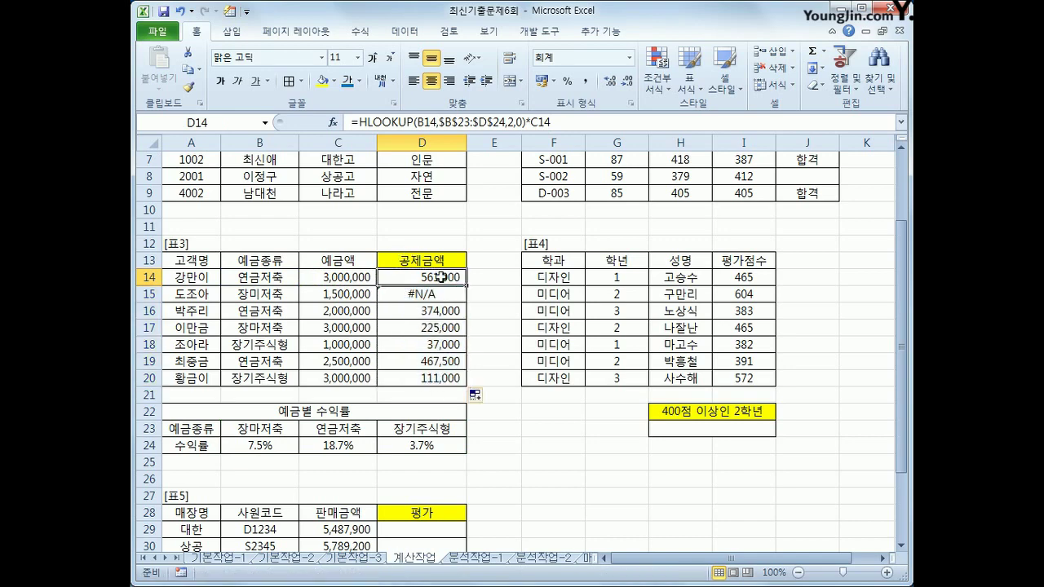
pyautogui.click(427, 295)
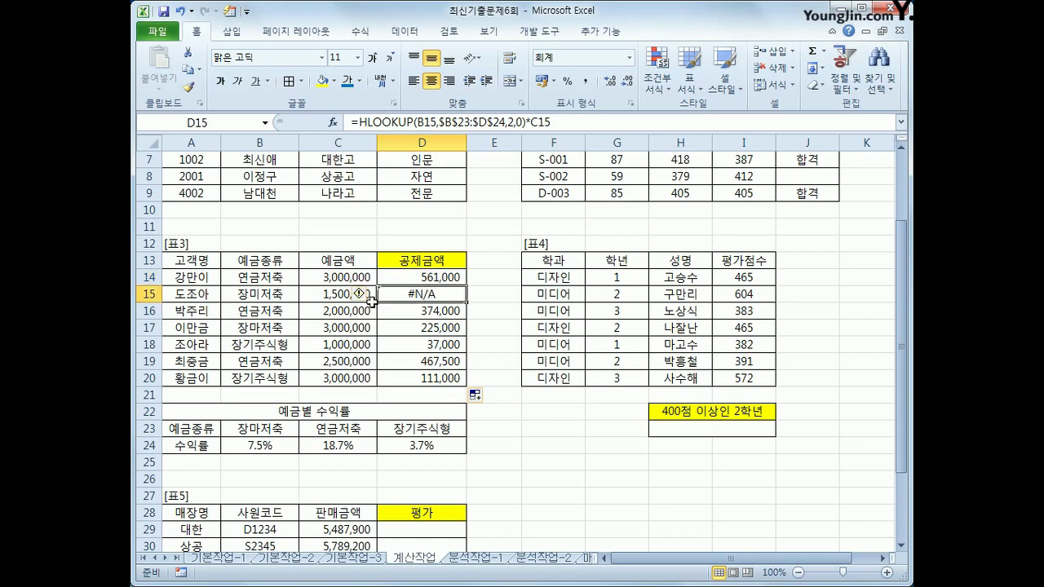
pyautogui.click(266, 295)
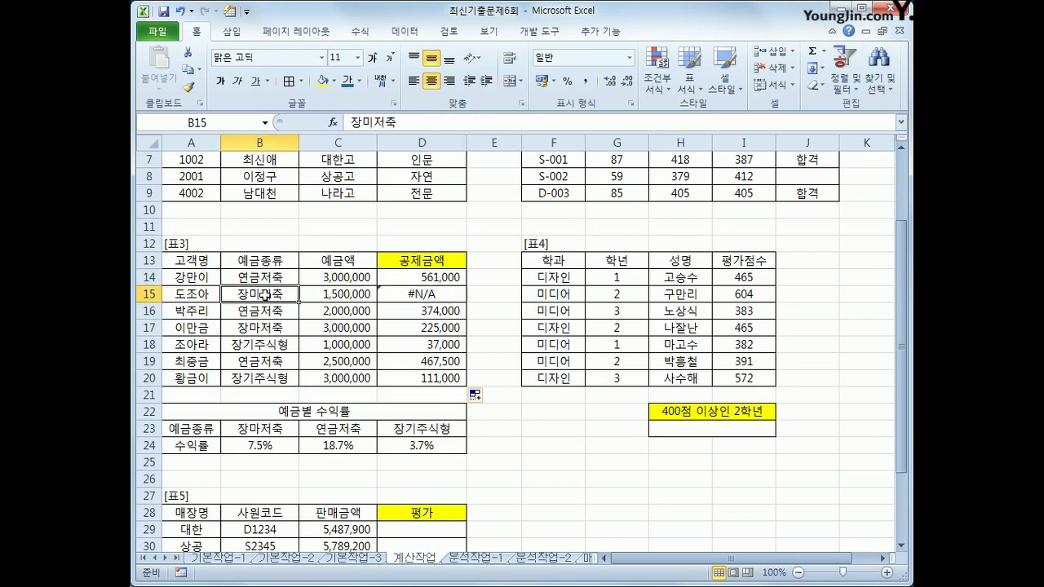
pyautogui.click(410, 293)
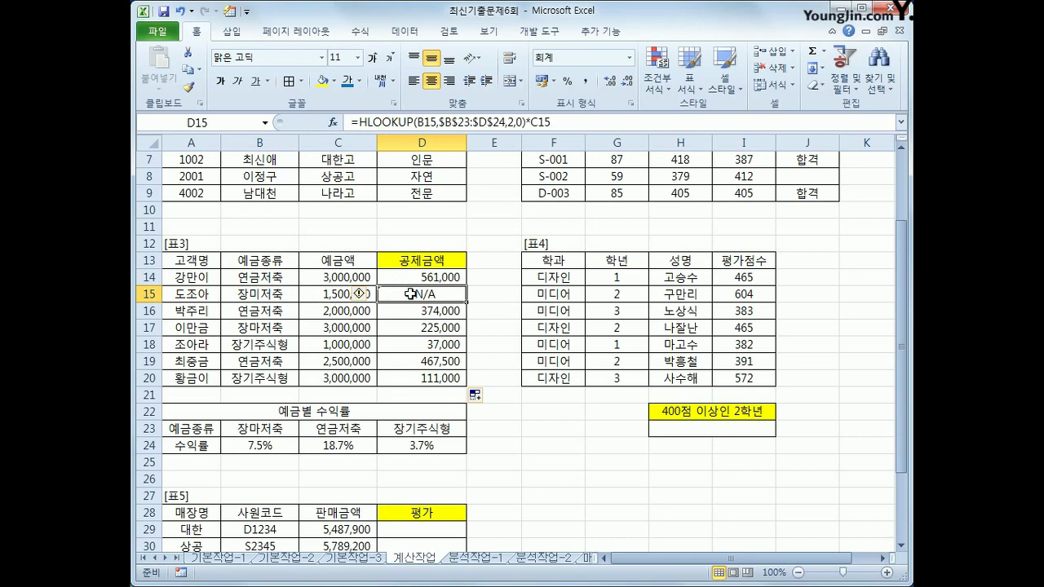
pyautogui.click(418, 279)
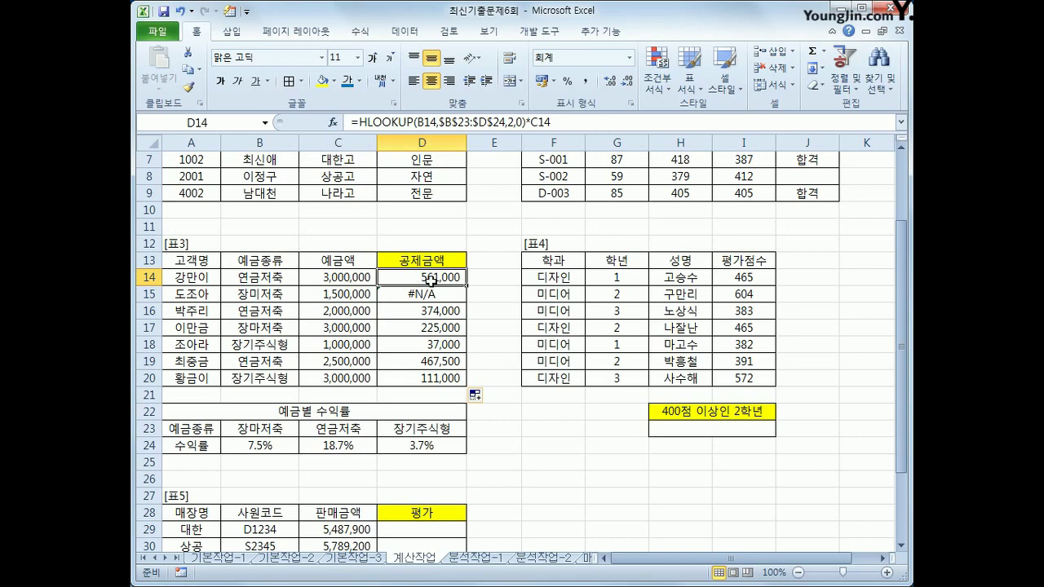
pyautogui.click(359, 122)
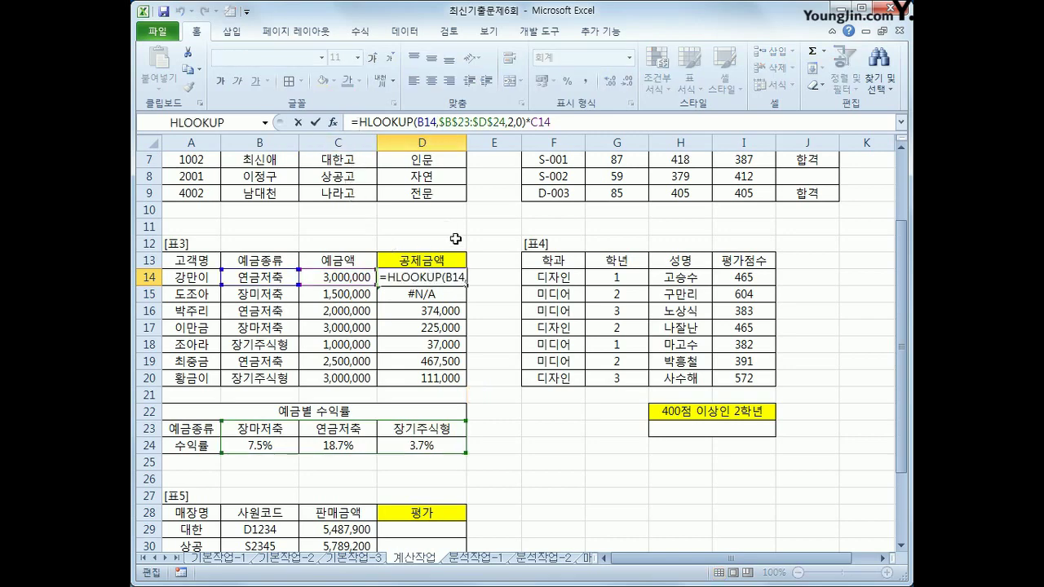
pyautogui.write('ife')
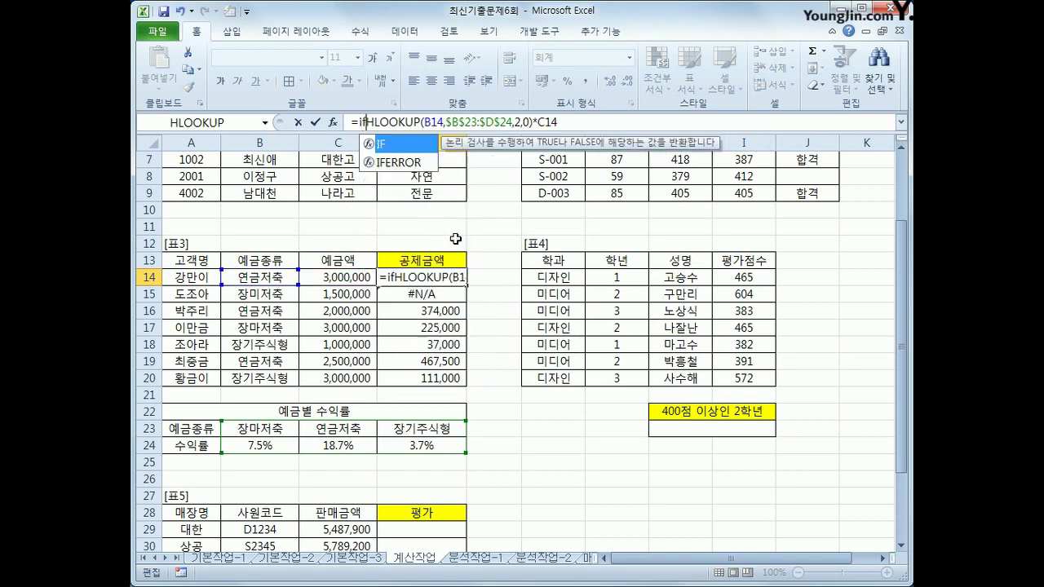
pyautogui.press('Tab')
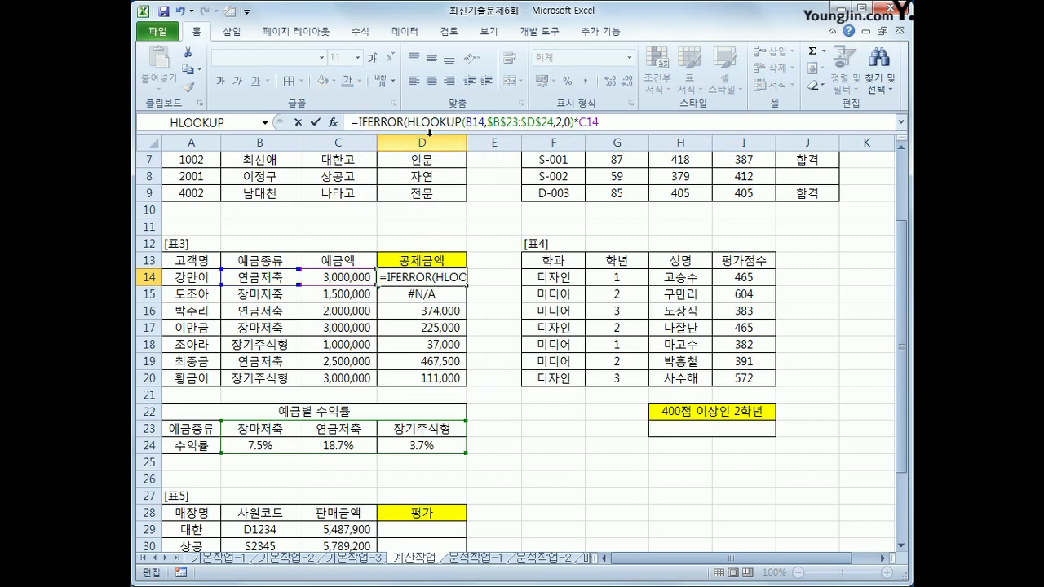
# Step: Give the D14 IFERROR formula the fallback text "예금종류오류" and fill it down through D20
pyautogui.write(',')
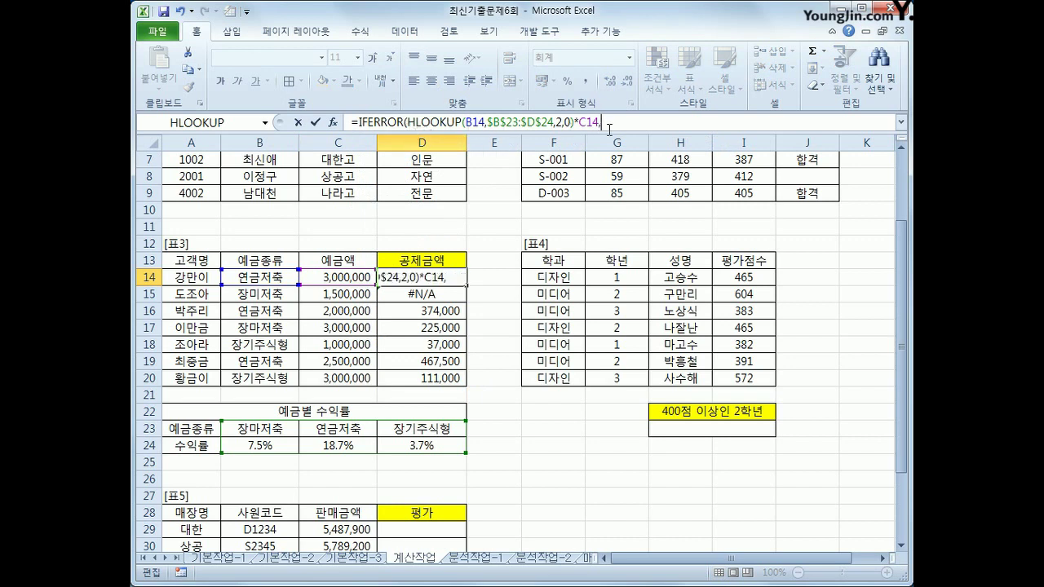
pyautogui.write('"')
pyautogui.write('이')
pyautogui.press('BackSpace')
pyautogui.write('예금종류오류')
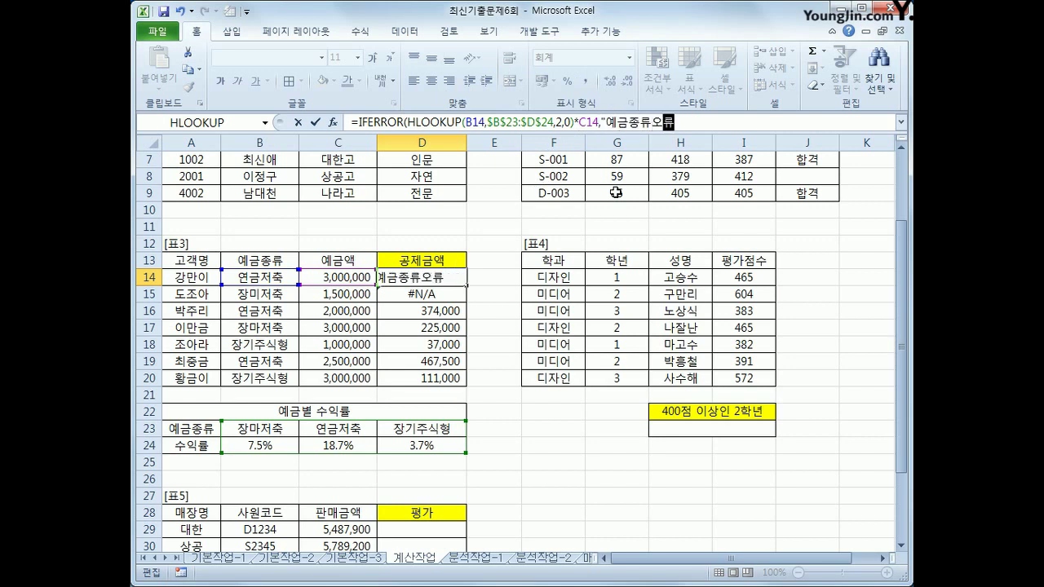
pyautogui.write('")')
pyautogui.press('Return')
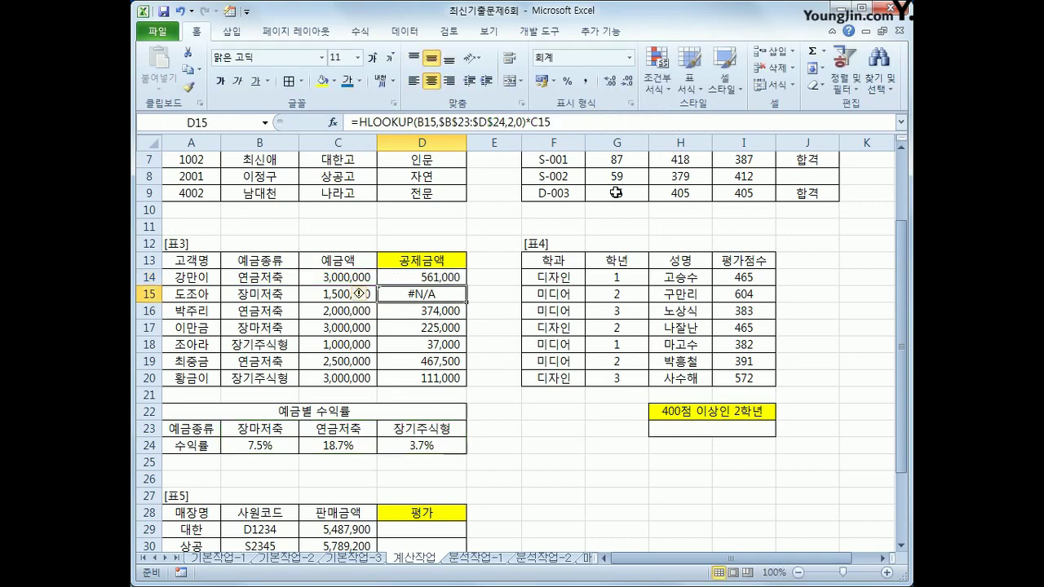
pyautogui.click(454, 275)
pyautogui.moveTo(466, 285); pyautogui.dragTo(463, 378)
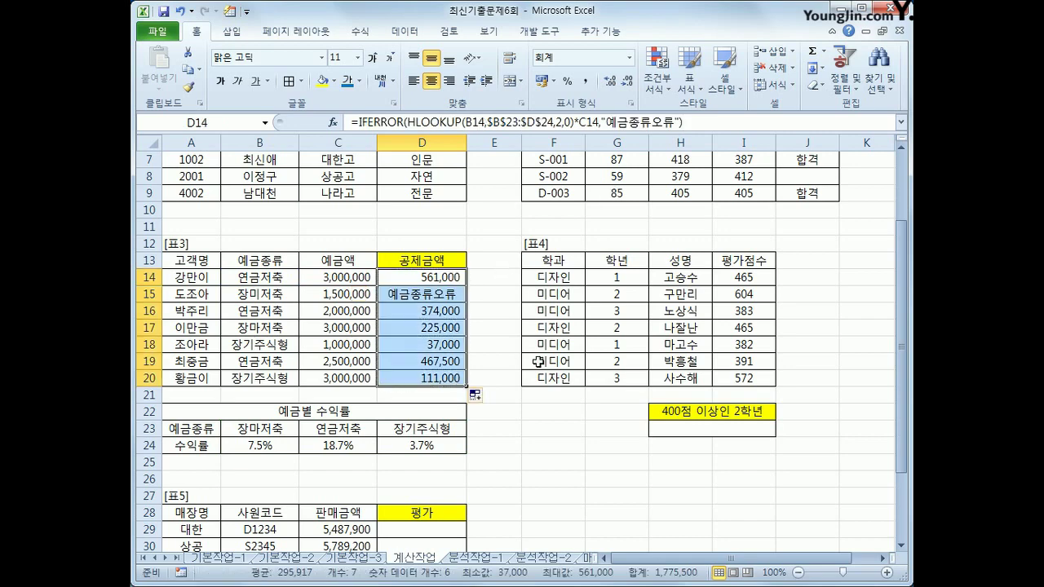
# Step: Insert a COUNTIFS function in H23 with G14:G20 as the first criteria range and 2 as its criterion
pyautogui.click(672, 425)
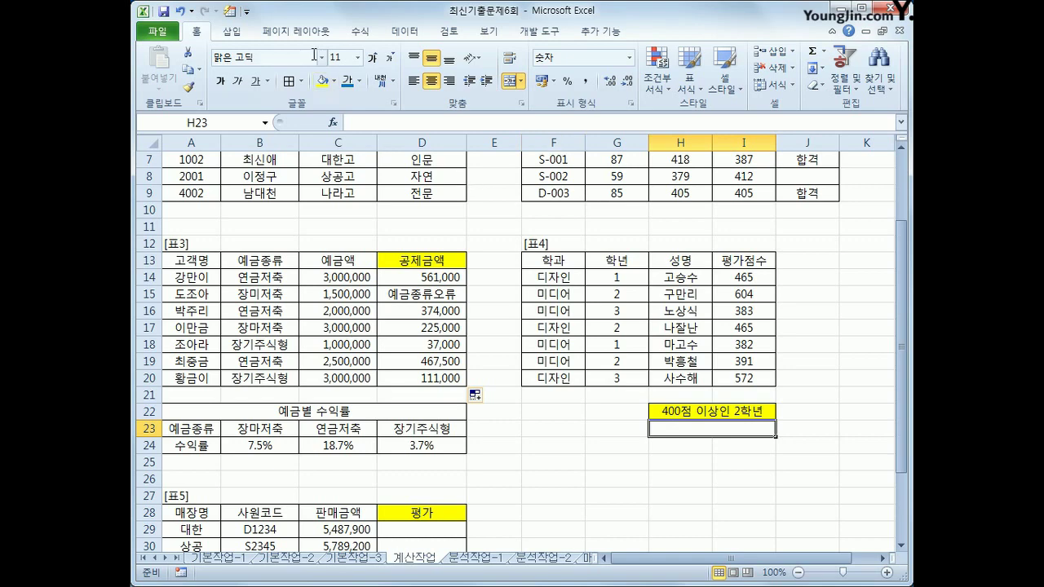
pyautogui.click(367, 36)
pyautogui.click(381, 88)
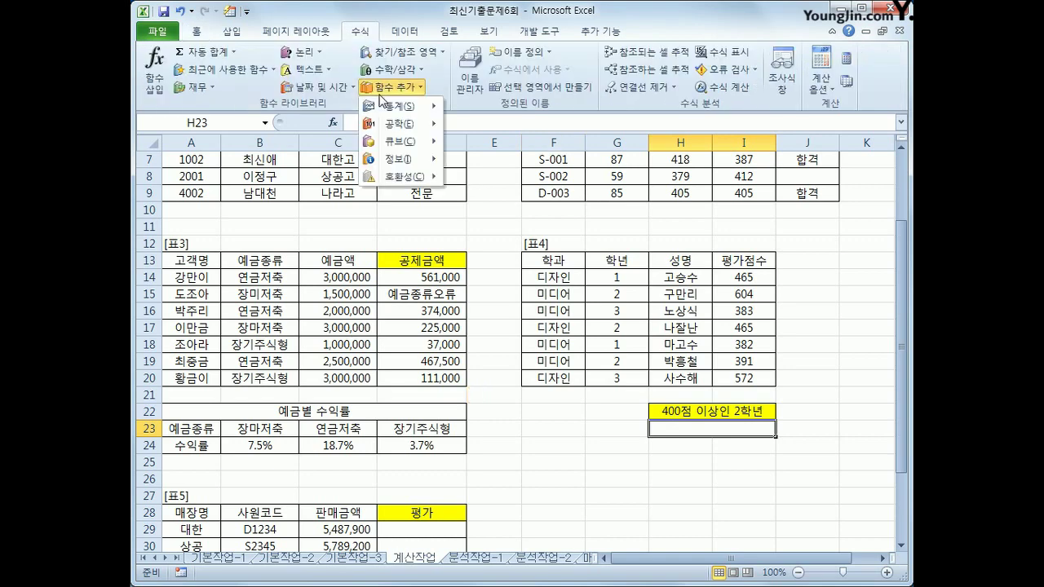
pyautogui.moveTo(408, 106)
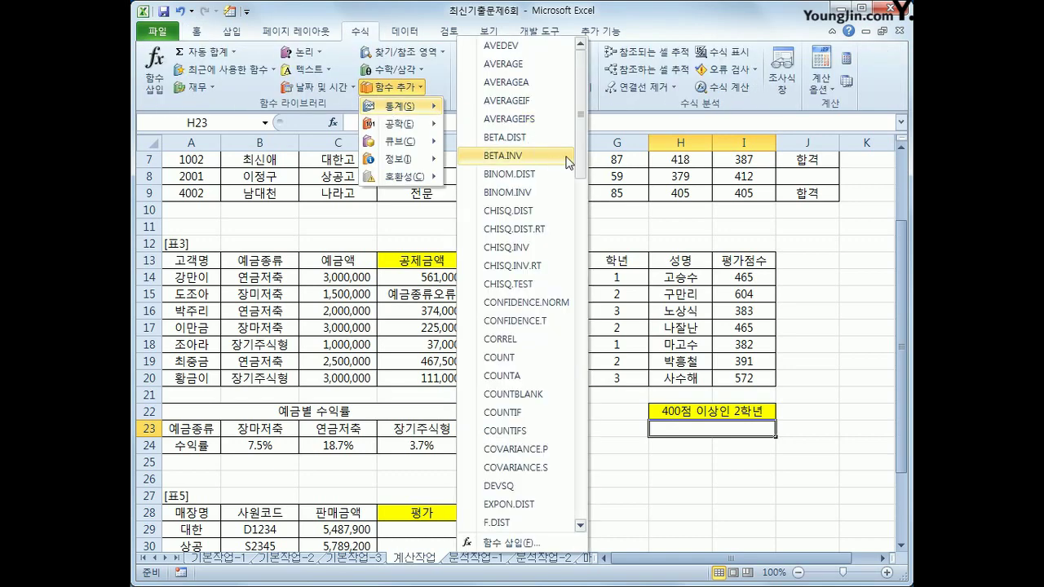
pyautogui.click(546, 438)
pyautogui.moveTo(541, 287); pyautogui.dragTo(553, 218)
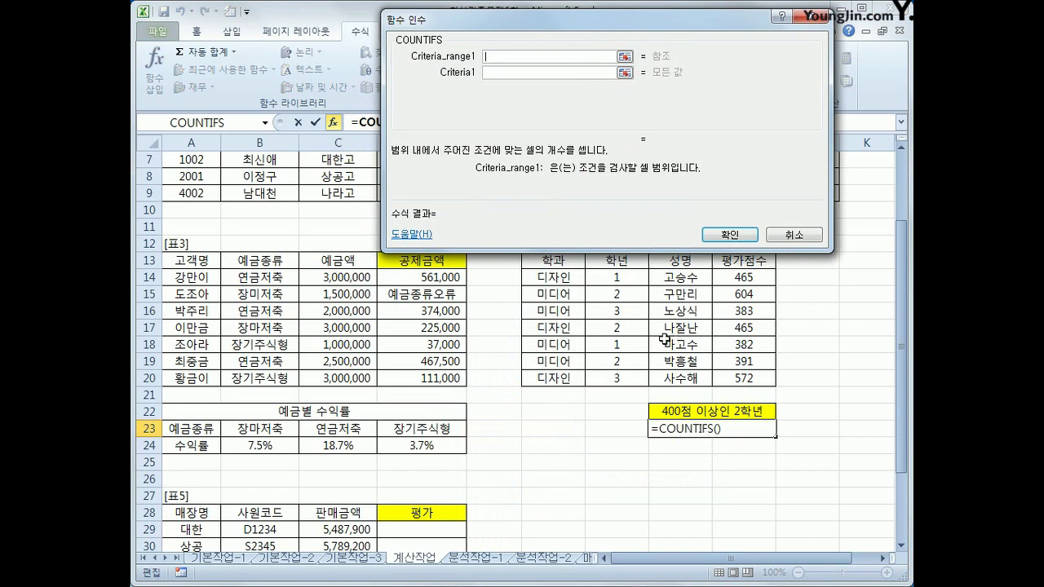
pyautogui.moveTo(628, 277); pyautogui.dragTo(628, 377)
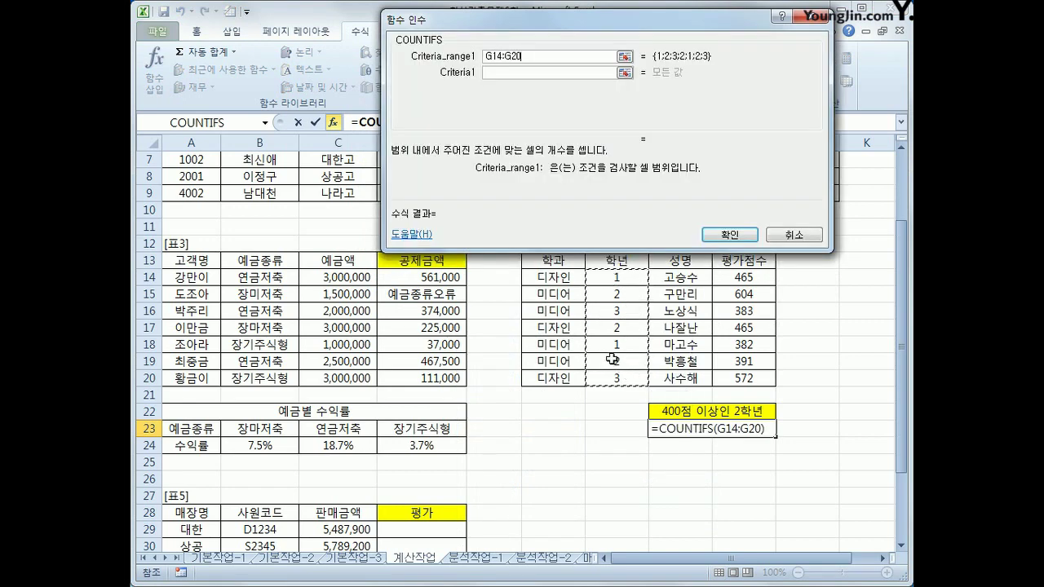
pyautogui.click(534, 72)
pyautogui.write('2')
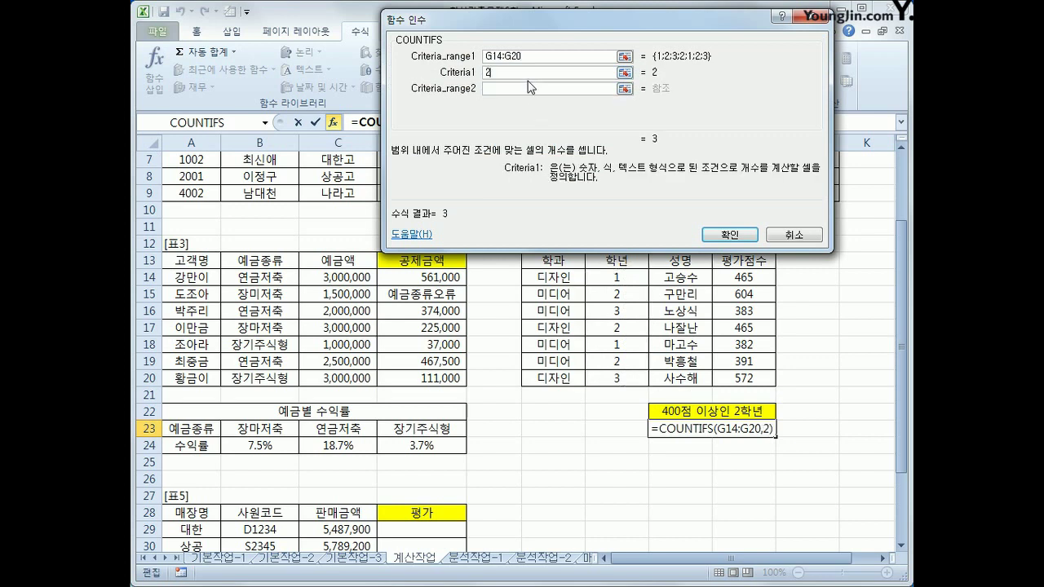
# Step: Add I14:I20 as the second COUNTIFS criteria range with the criterion >=400 and enter the formula
pyautogui.click(526, 91)
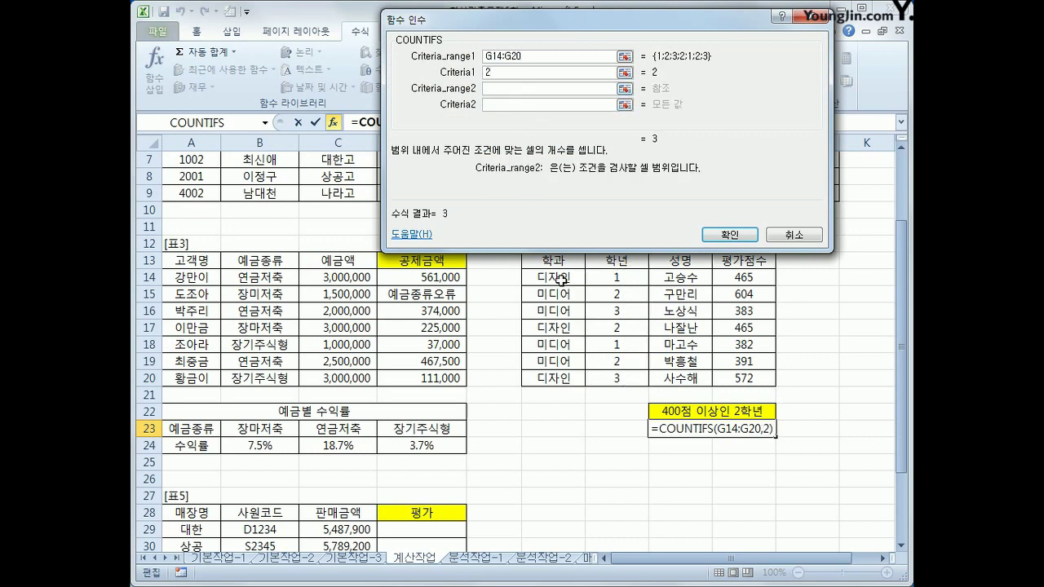
pyautogui.moveTo(750, 278); pyautogui.dragTo(758, 377)
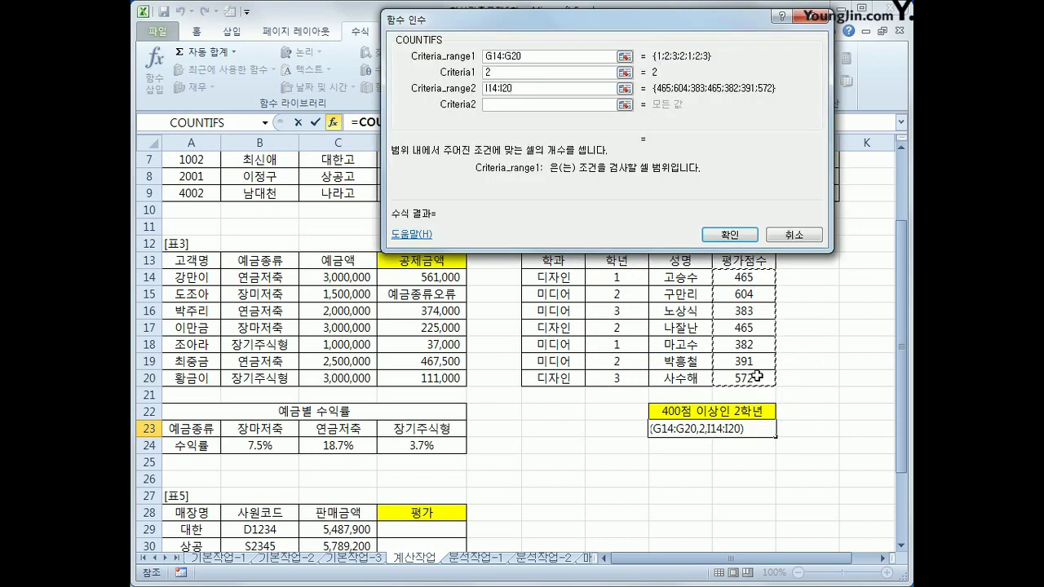
pyautogui.click(563, 104)
pyautogui.write('>=')
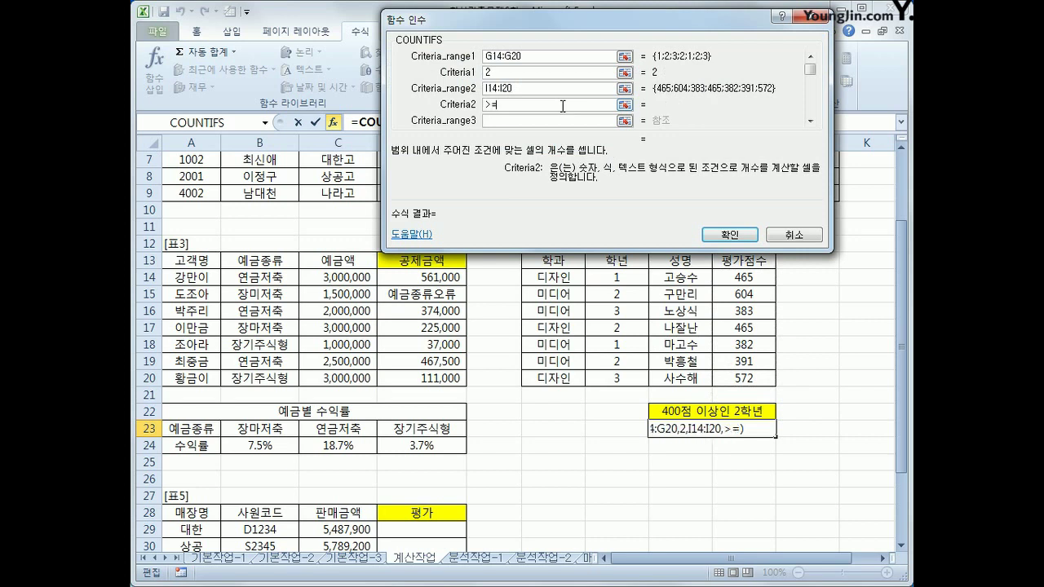
pyautogui.write('400')
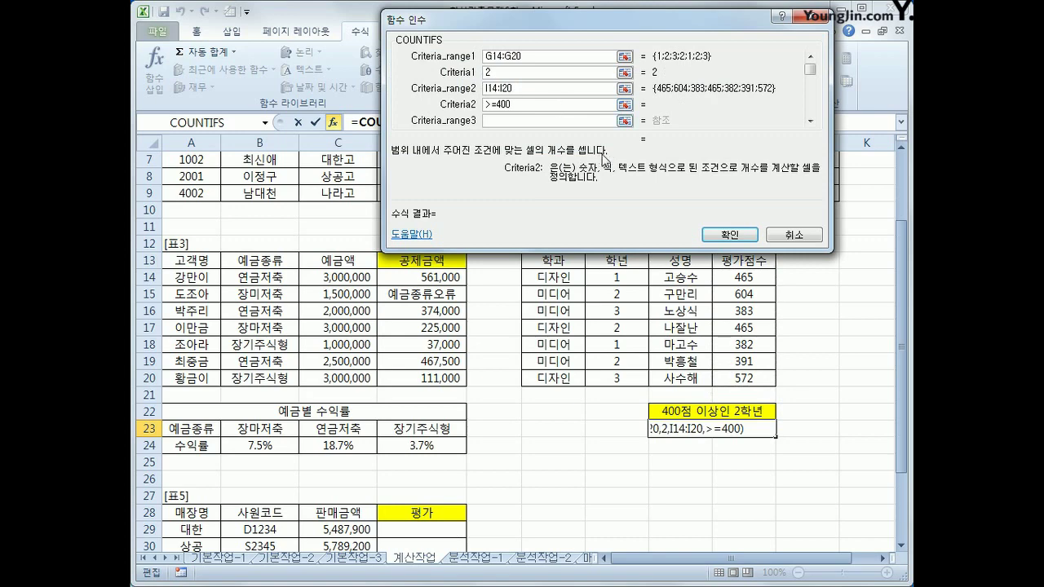
pyautogui.click(730, 235)
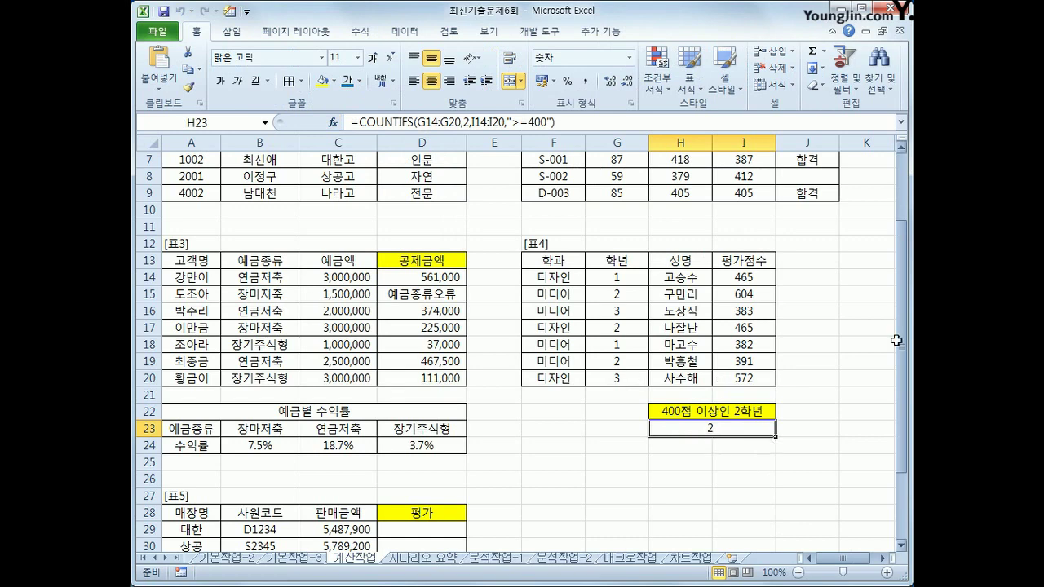
# Step: Append &"명" to the end of the COUNTIFS formula in H23
pyautogui.click(579, 123)
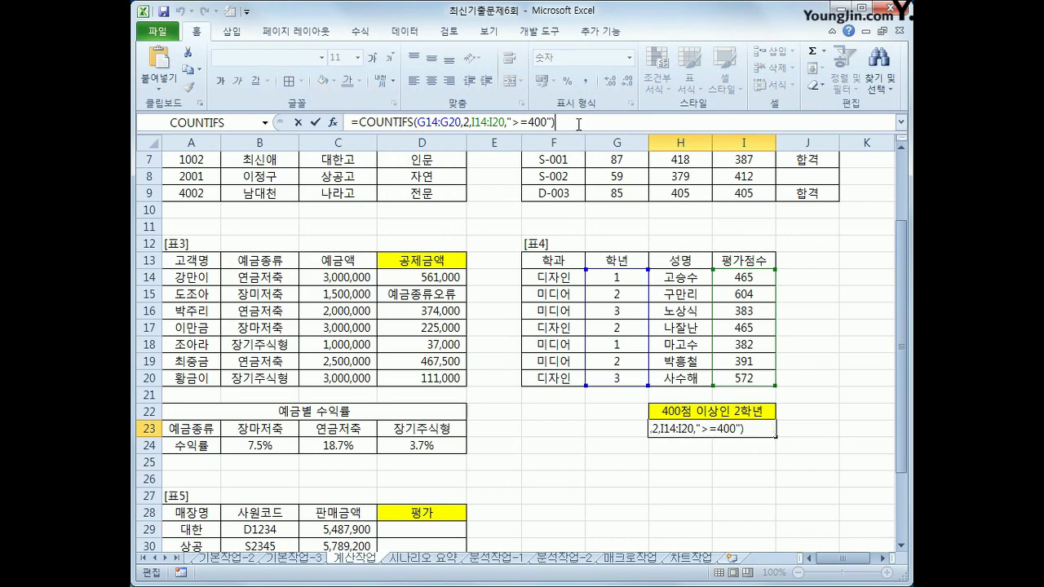
pyautogui.write('&"')
pyautogui.write('ㅁ')
pyautogui.press('BackSpace')
pyautogui.write('ㅁㅕㅇ"')
pyautogui.press('Return')
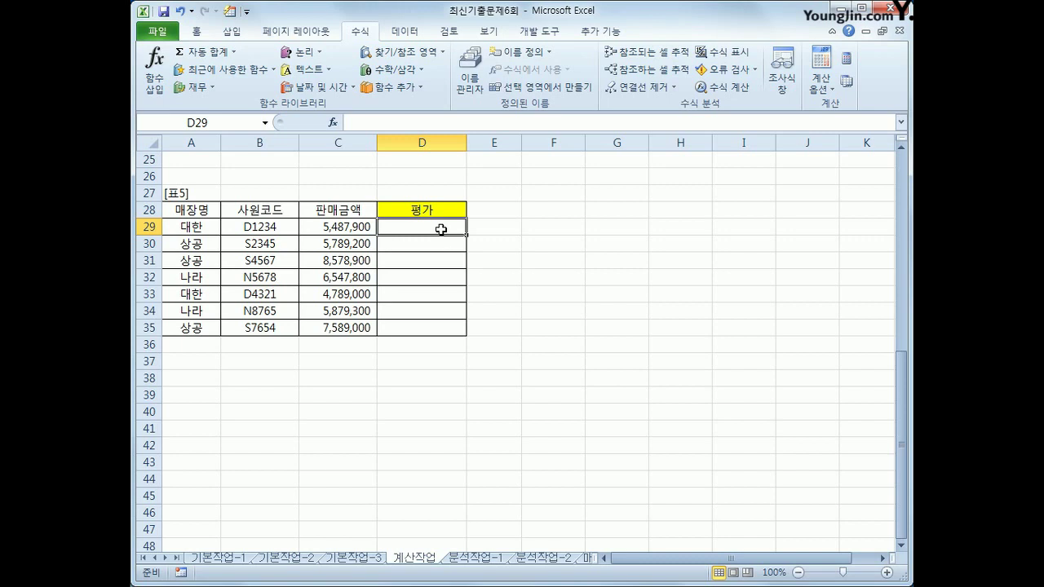
# Step: Begin a RANK formula in D29 that ranks C29 within the absolute range $C$29:$C$35
pyautogui.write('=')
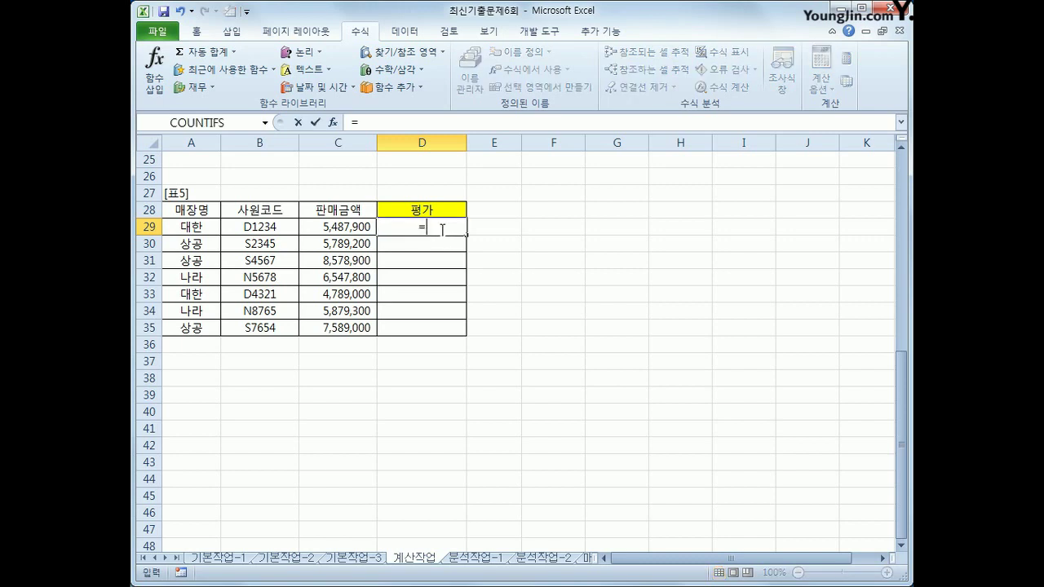
pyautogui.write('r')
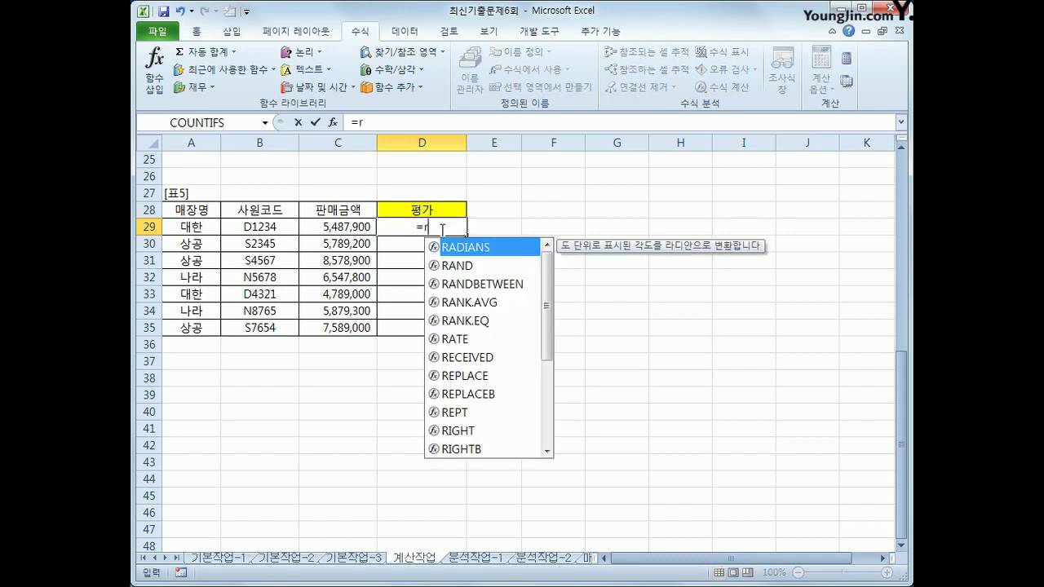
pyautogui.write('ank(')
pyautogui.press('Left')
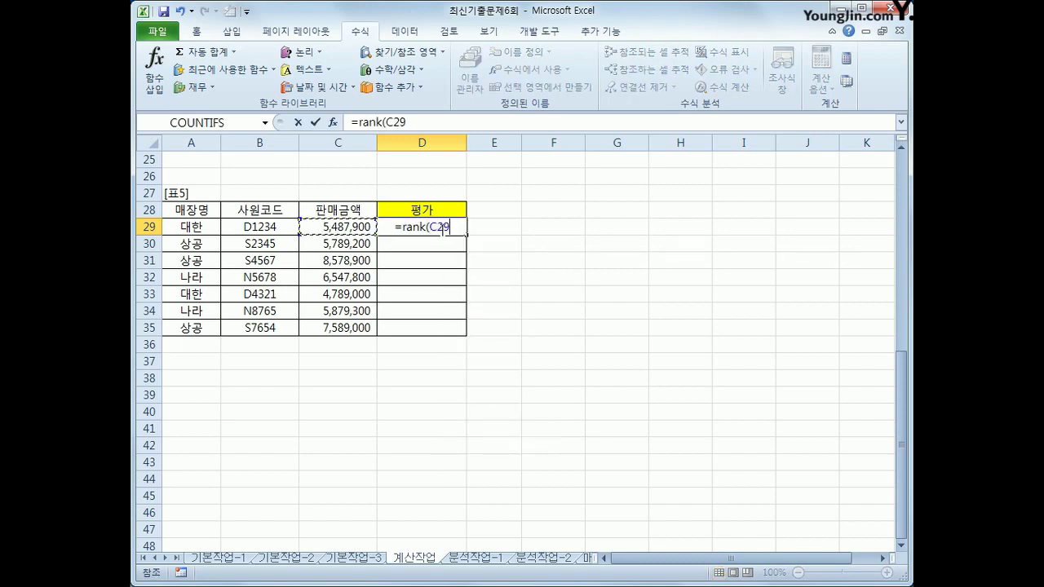
pyautogui.write(',')
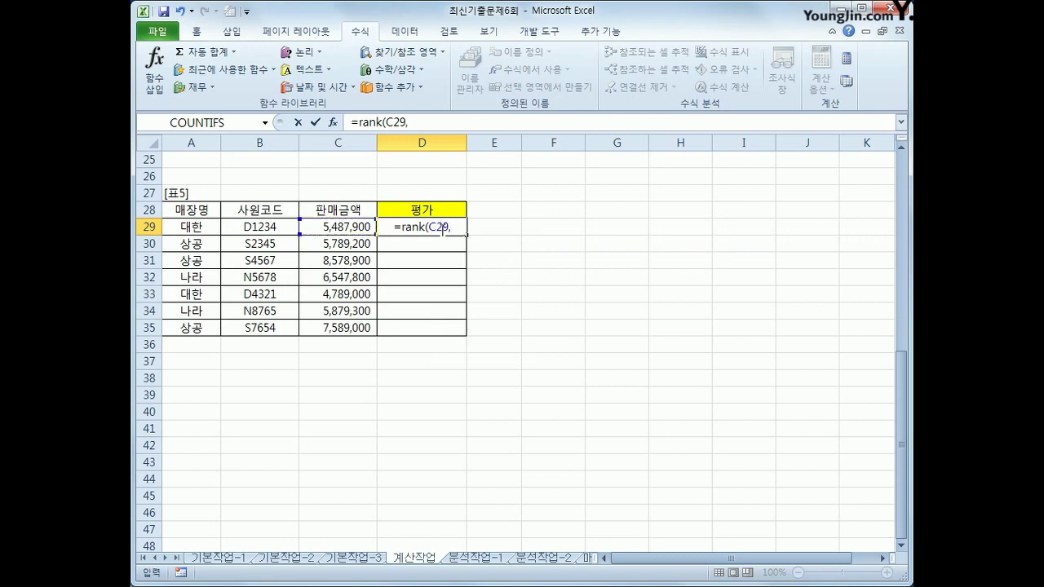
pyautogui.moveTo(343, 230); pyautogui.dragTo(348, 339)
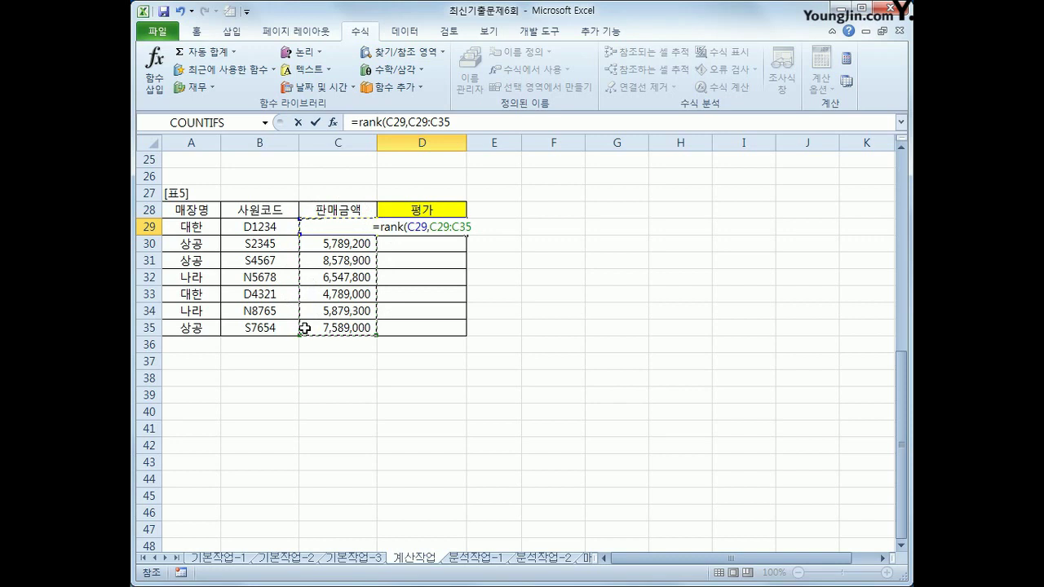
pyautogui.press('F4')
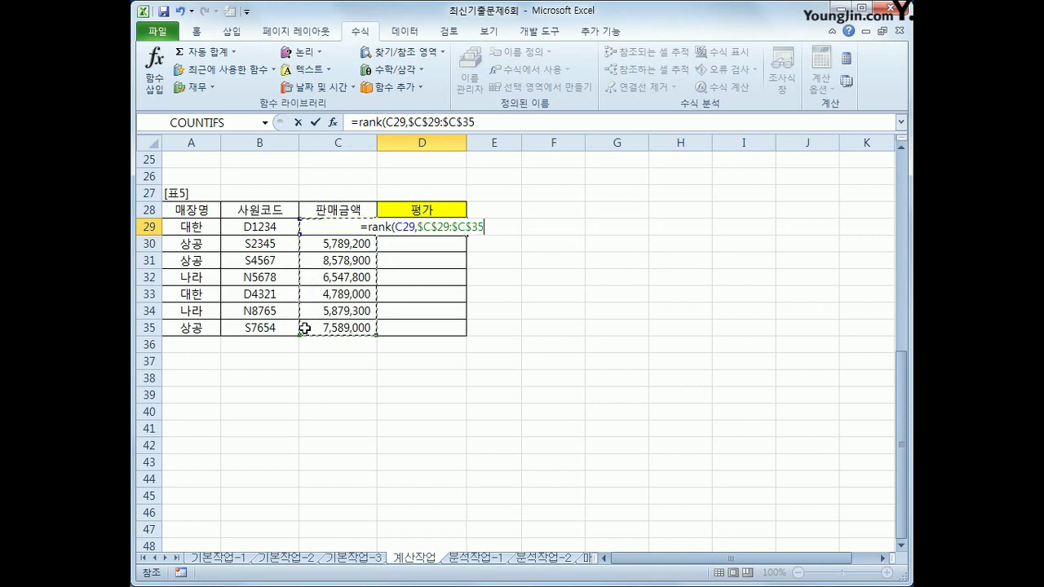
# Step: Complete the D29 RANK formula with order 0 for descending ranking and enter it
pyautogui.write(',')
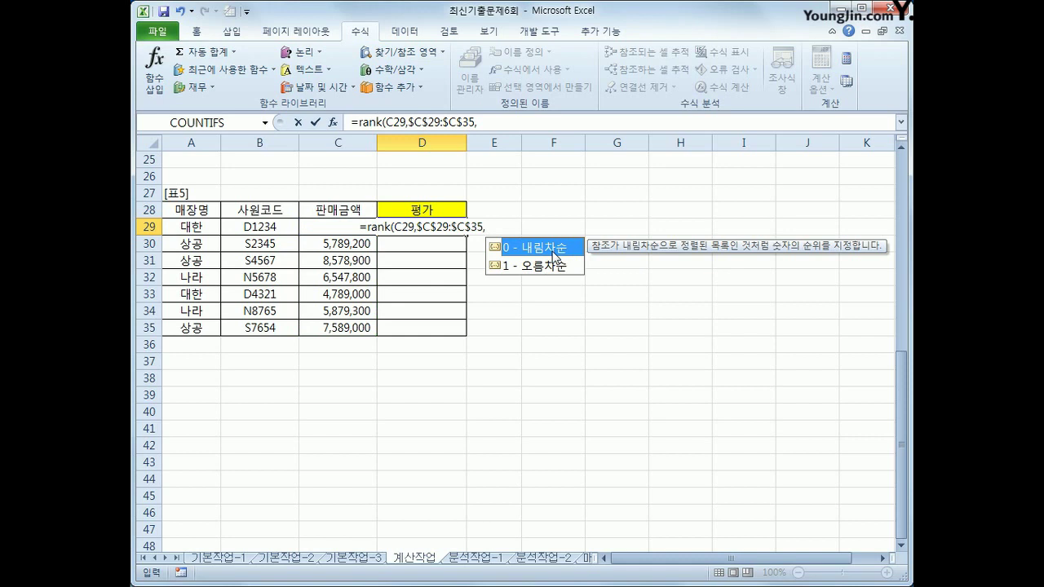
pyautogui.click(491, 228)
pyautogui.write('0')
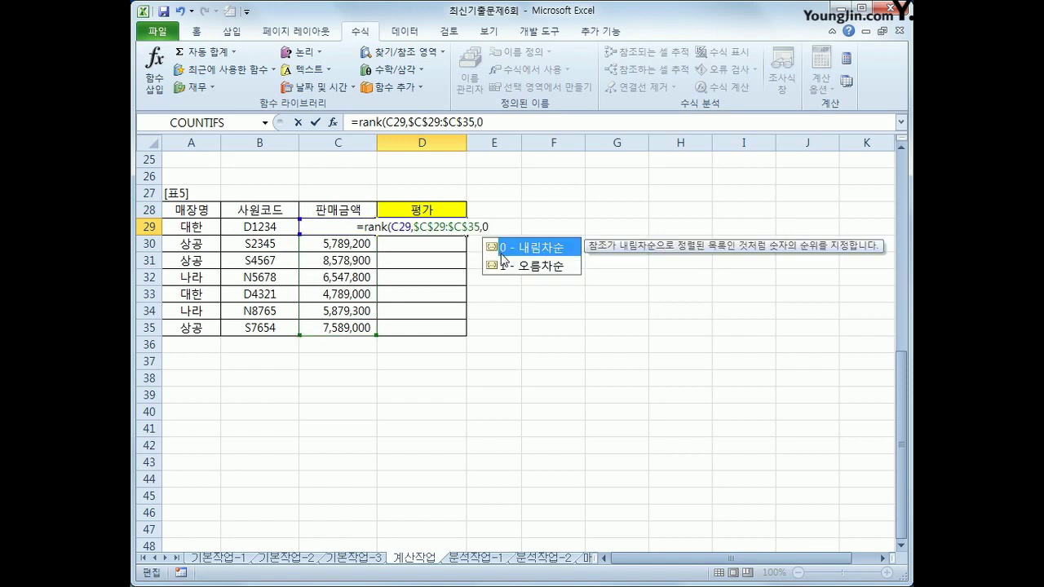
pyautogui.write(')')
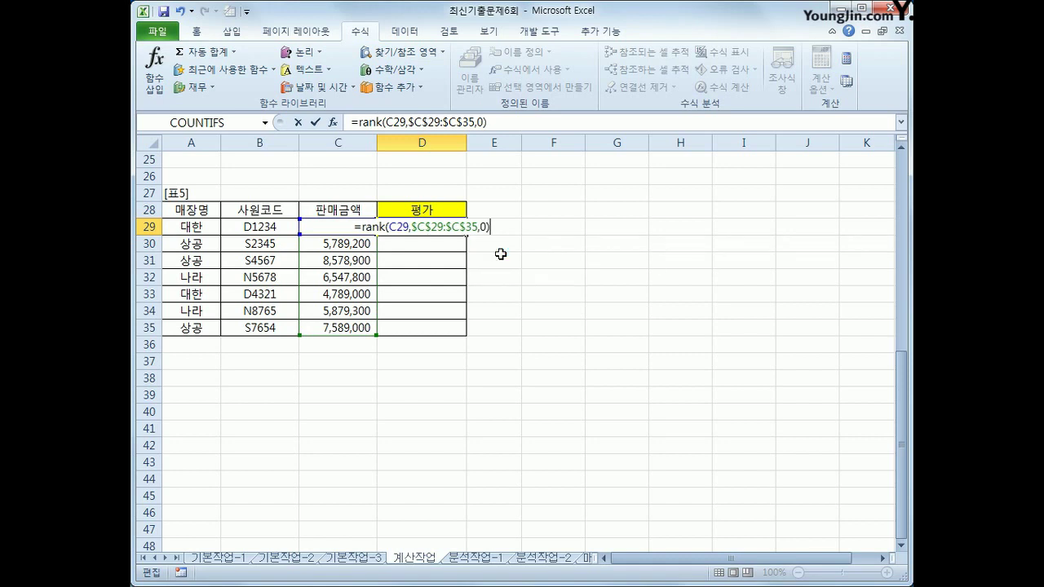
pyautogui.press('Return')
pyautogui.press('Up')
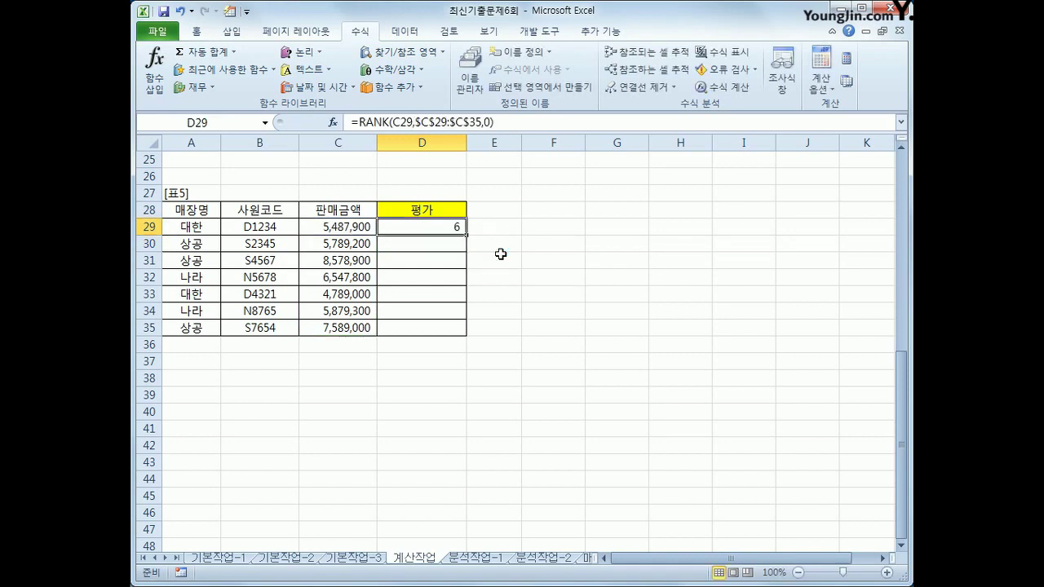
# Step: Fill the RANK formula from D29 down through D35 and check the copied formulas
pyautogui.moveTo(466, 235); pyautogui.dragTo(466, 334)
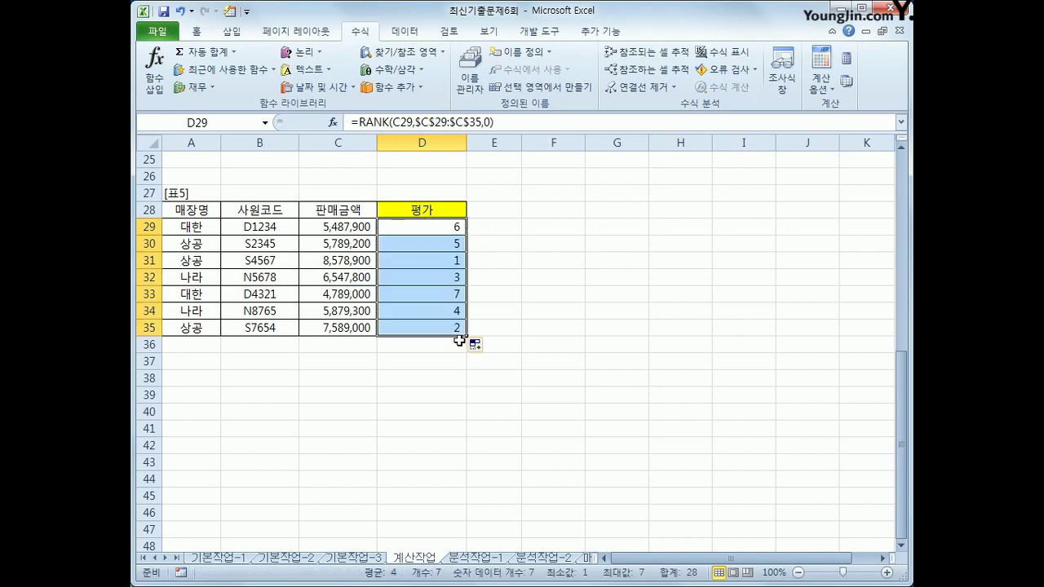
pyautogui.click(448, 259)
pyautogui.click(447, 327)
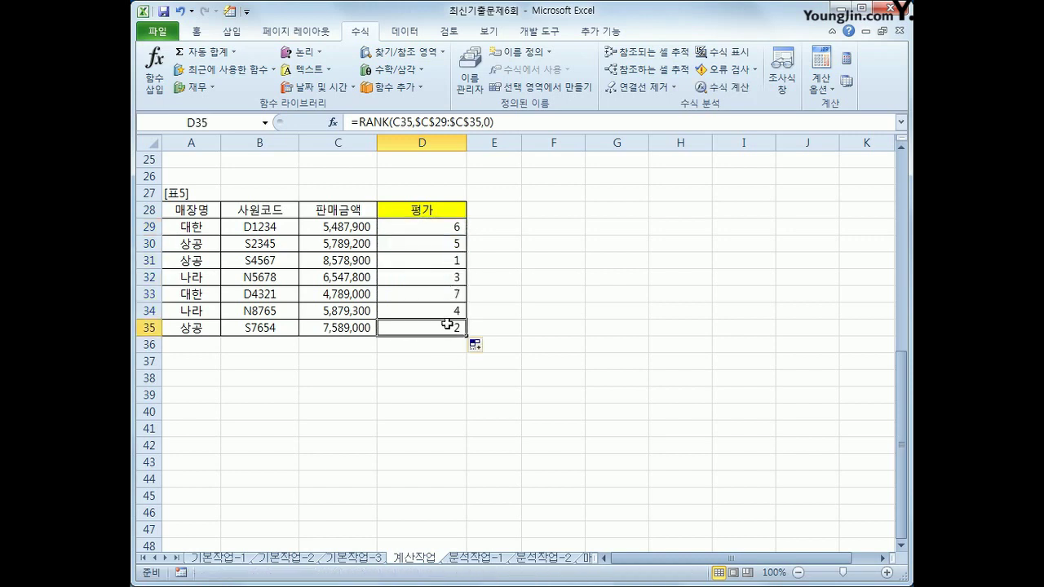
pyautogui.click(449, 279)
pyautogui.click(444, 229)
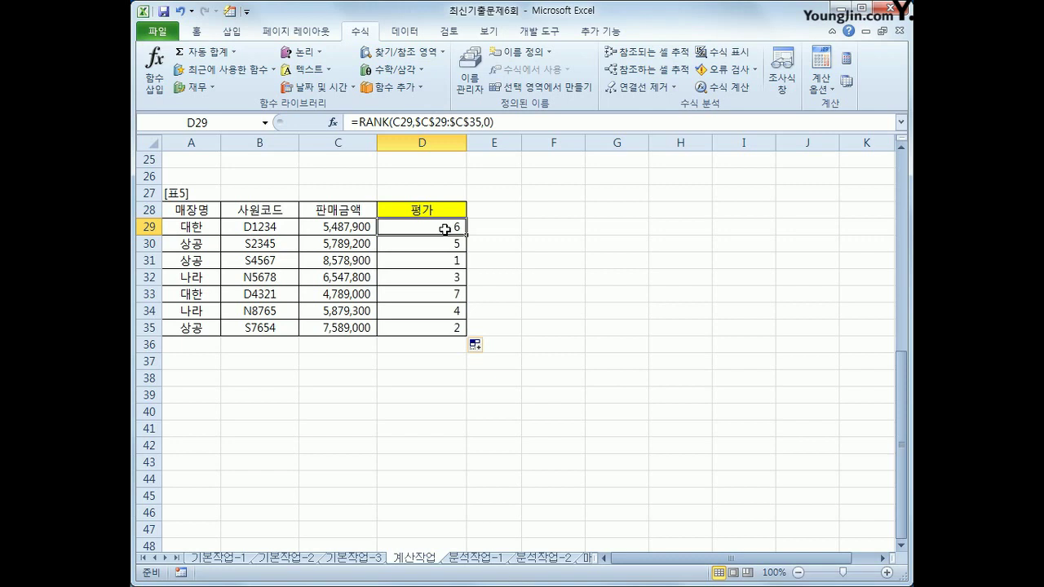
# Step: Wrap the D29 RANK formula in an IF that returns "우수사원" when the rank is <=3 and an empty string otherwise
pyautogui.click(408, 129)
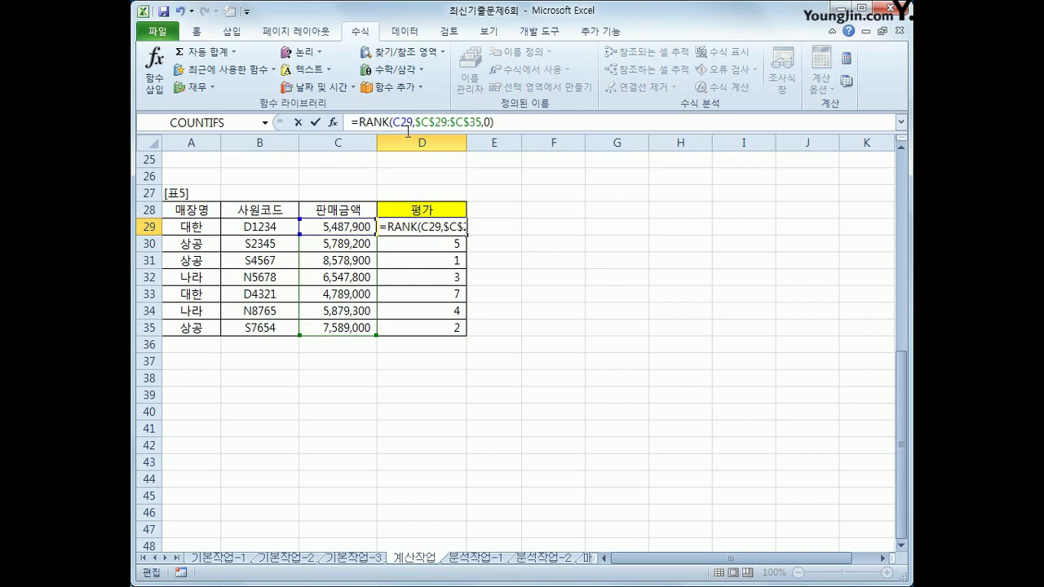
pyautogui.write('if(')
pyautogui.click(527, 123)
pyautogui.write('<=3,')
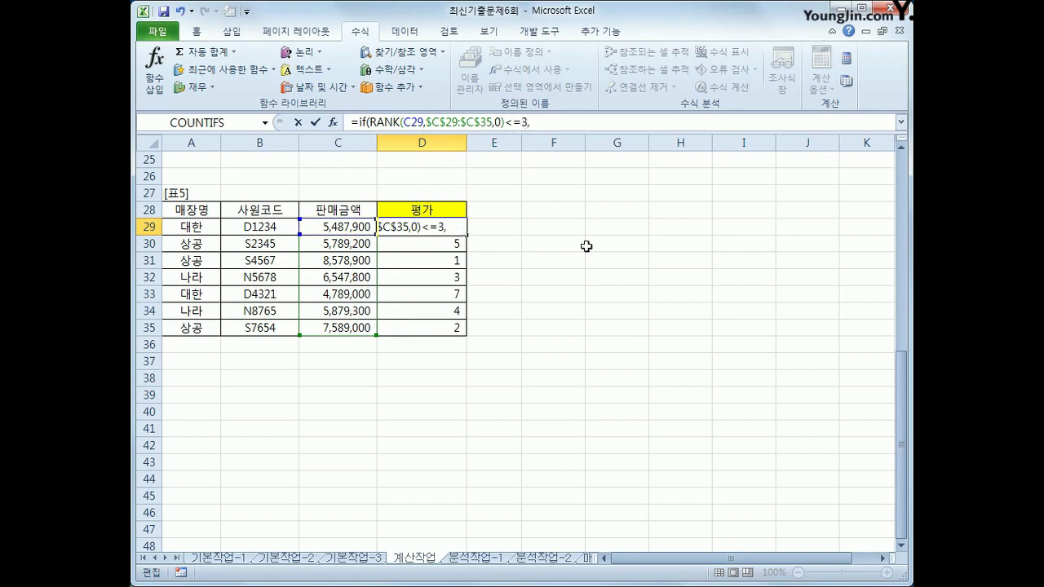
pyautogui.write('"우수사원",""')
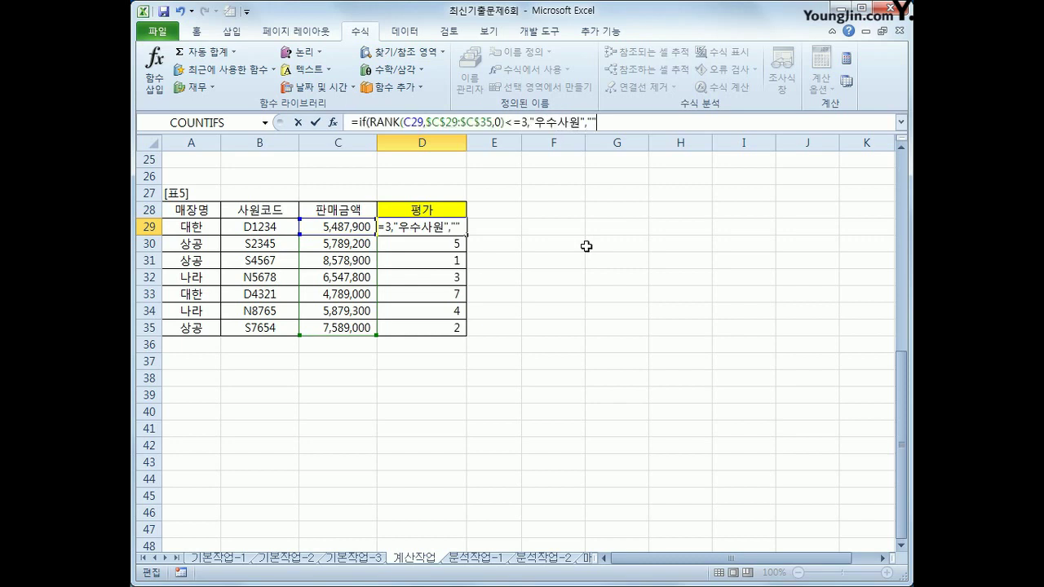
pyautogui.write(')')
pyautogui.press('Return')
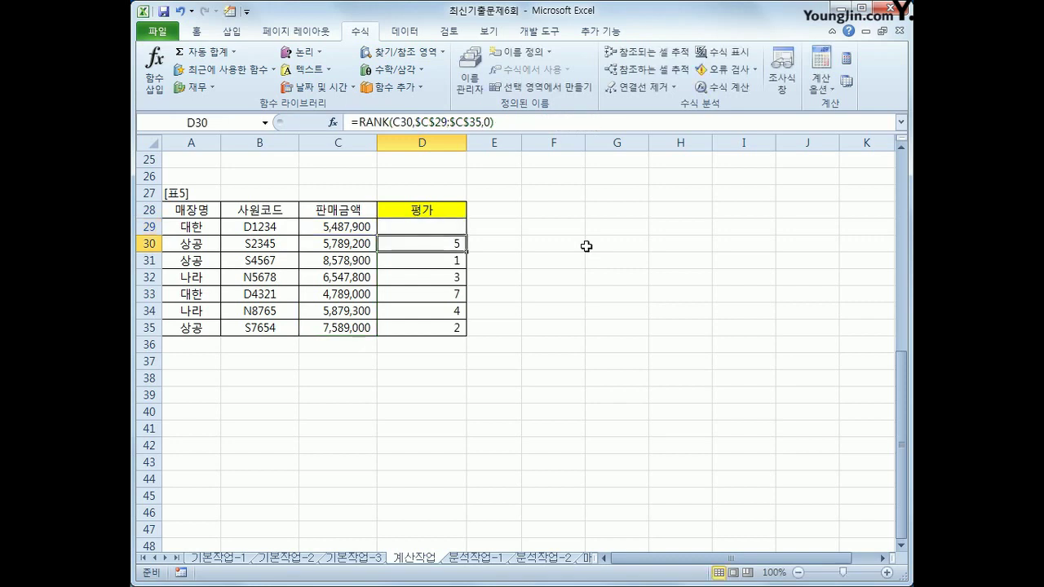
# Step: Fill the D29 IF formula down through D35 in the 평가 column
pyautogui.click(449, 225)
pyautogui.moveTo(466, 234); pyautogui.dragTo(466, 335)
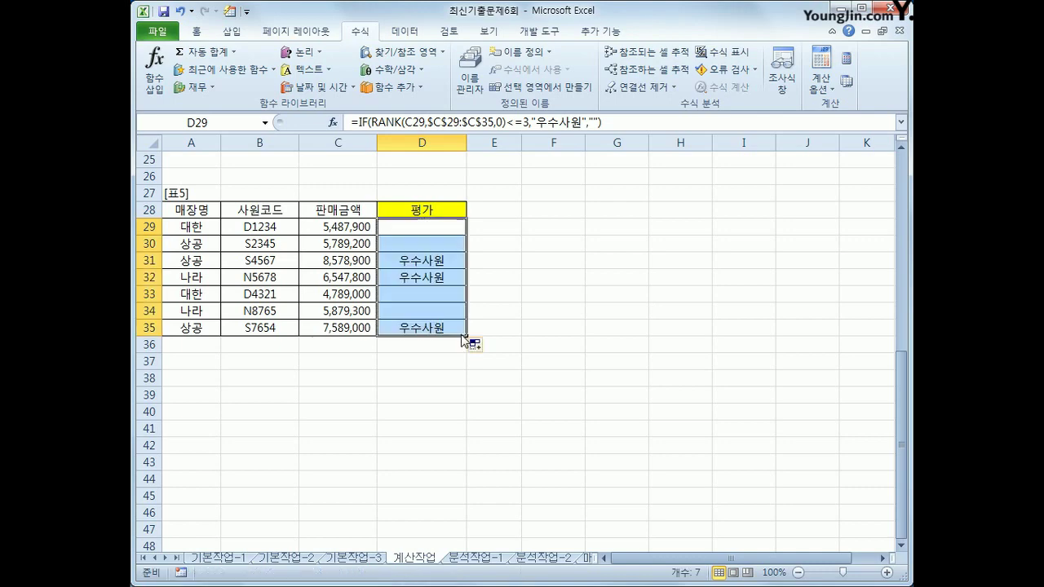
pyautogui.scroll(8, 563, 428)
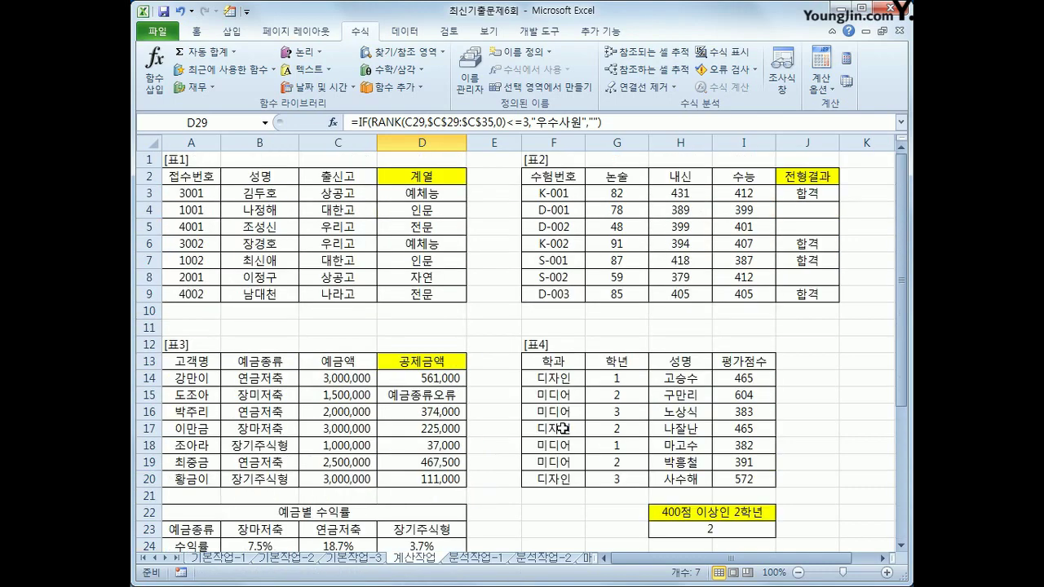
pyautogui.click(365, 281)
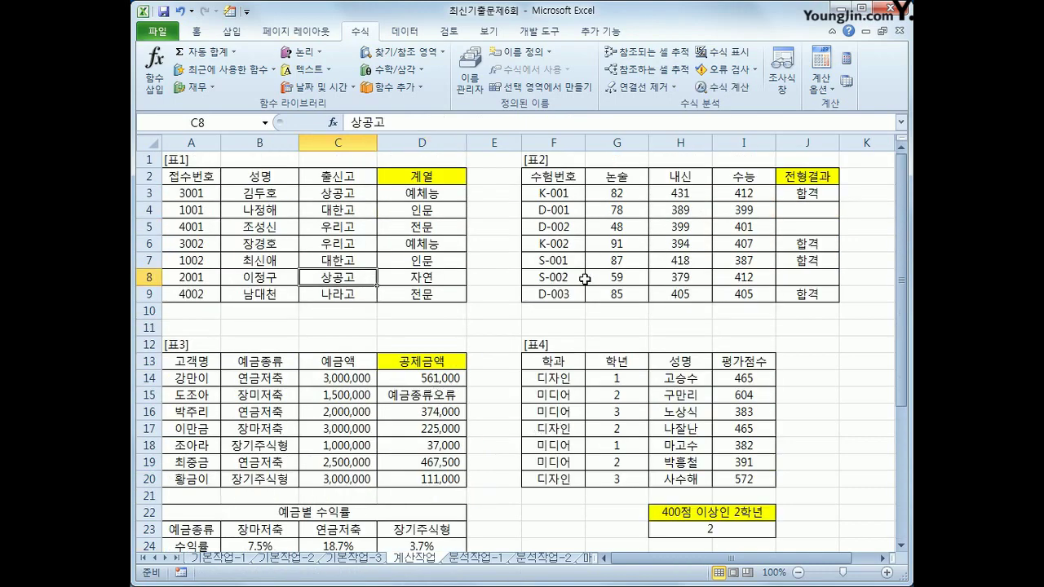
# Step: Define the name 환율 for cell C13 on the 분석작업-1 sheet
pyautogui.click(480, 559)
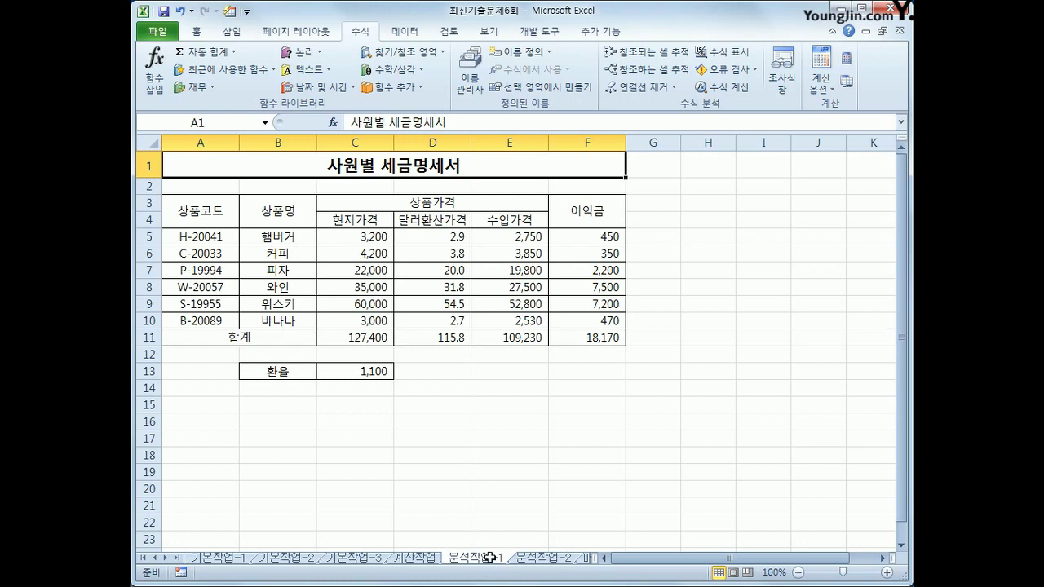
pyautogui.click(352, 373)
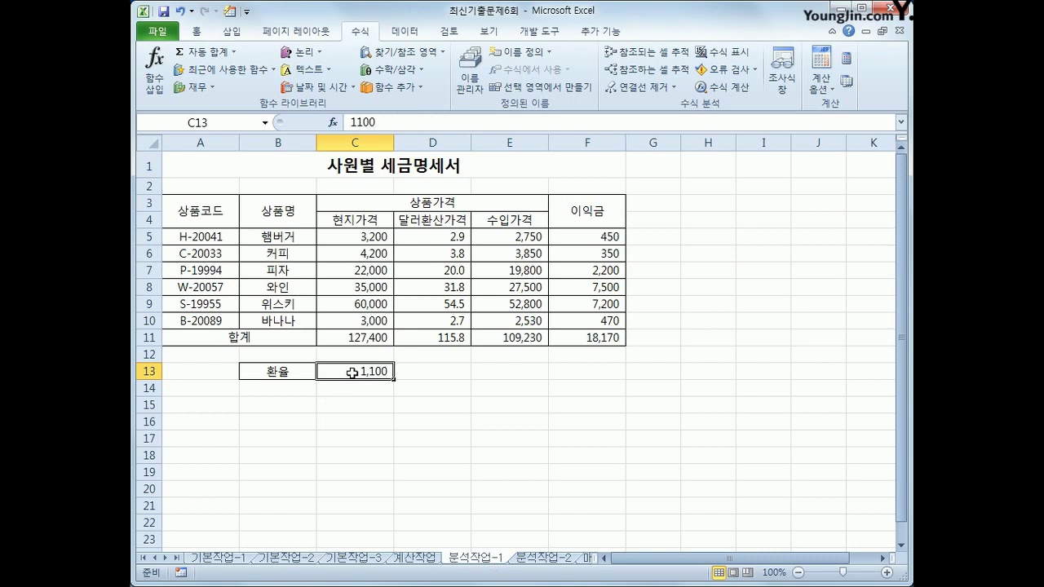
pyautogui.click(223, 126)
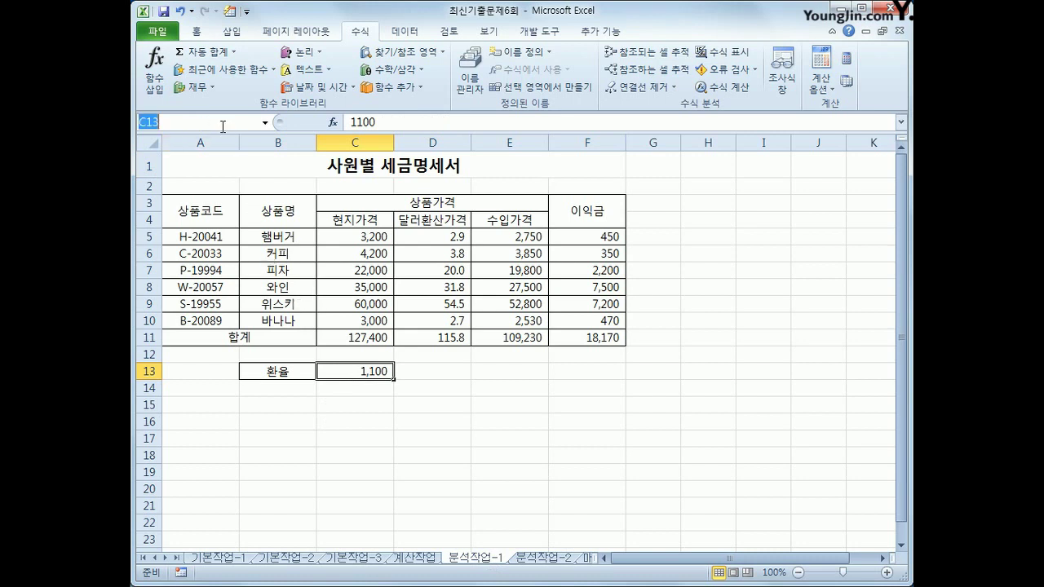
pyautogui.write('환율')
pyautogui.press('Return')
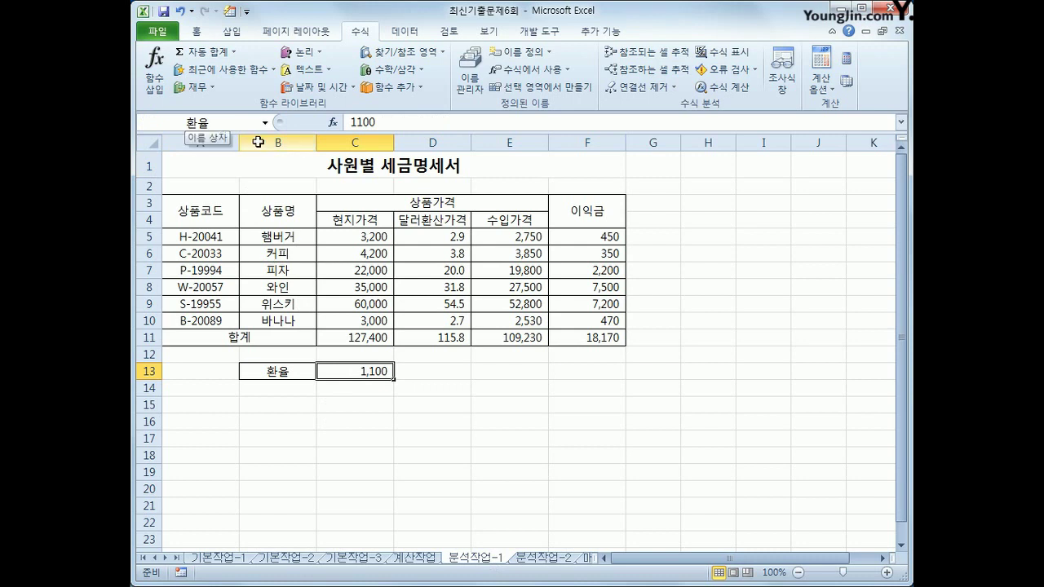
# Step: Define the name 이익금합계 for the profit total in cell F11
pyautogui.click(585, 337)
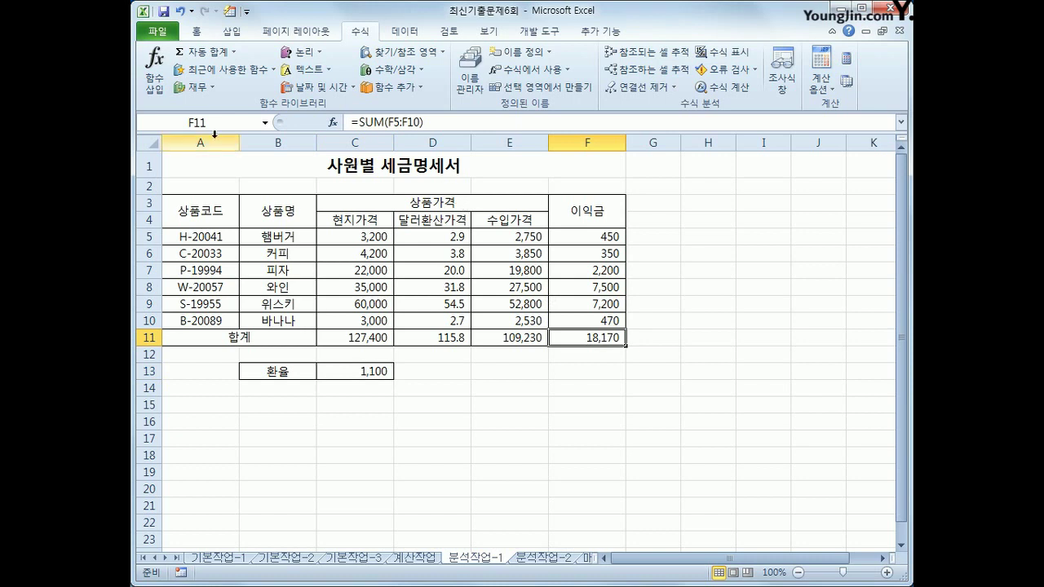
pyautogui.click(225, 124)
pyautogui.write('이익금합계')
pyautogui.press('Return')
# Step: Create a scenario named 환율인상 with C13 as the changing cell and a 환율 value of 1200
pyautogui.click(350, 372)
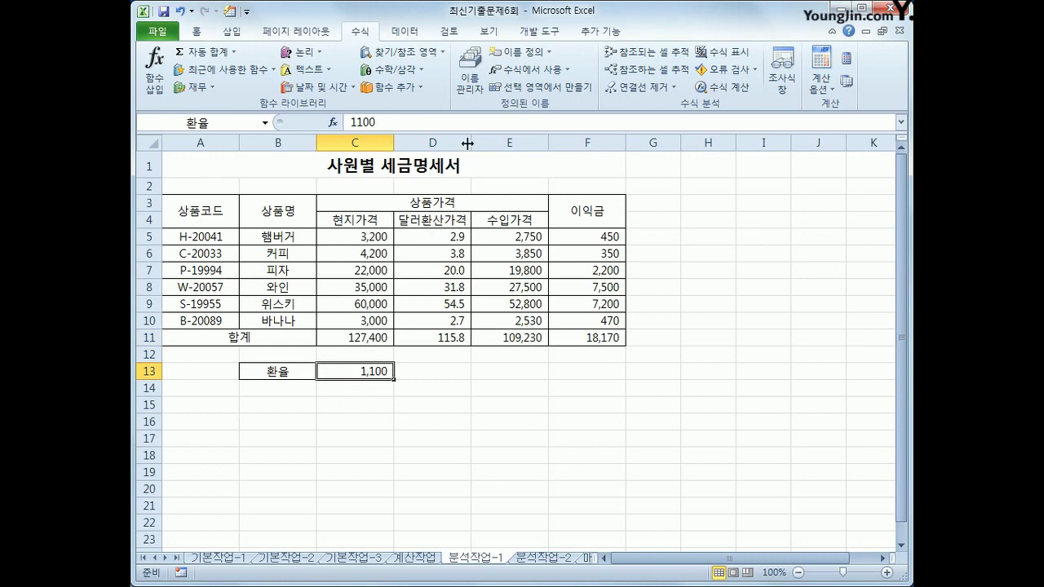
pyautogui.click(417, 32)
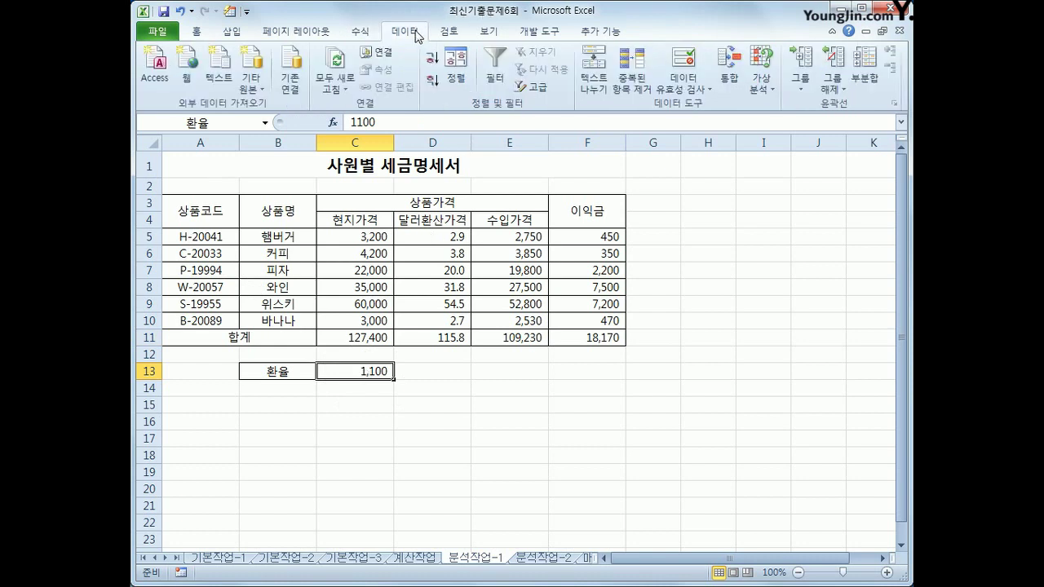
pyautogui.click(766, 88)
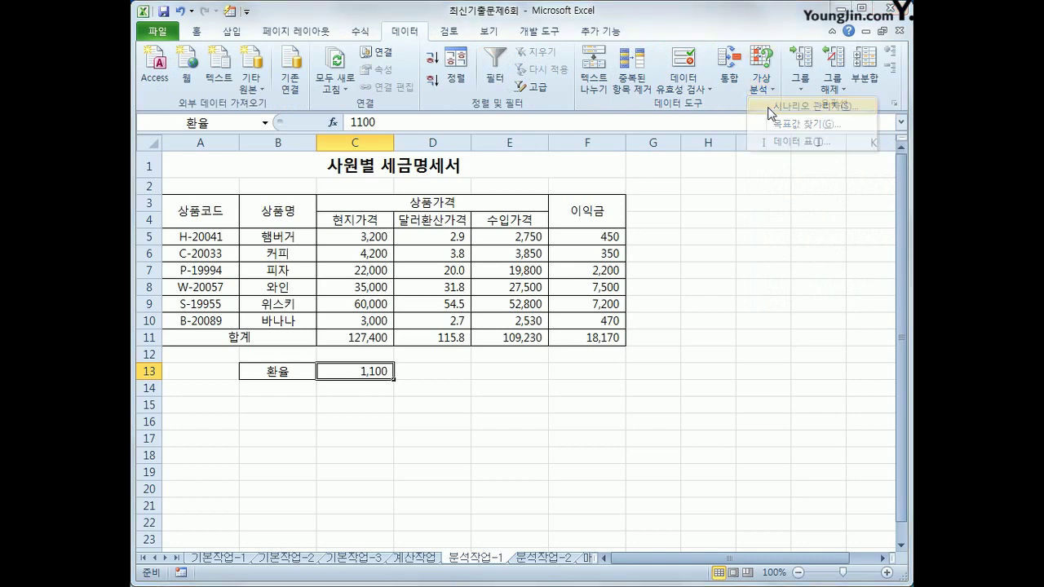
pyautogui.click(771, 106)
pyautogui.moveTo(676, 13); pyautogui.dragTo(677, 222)
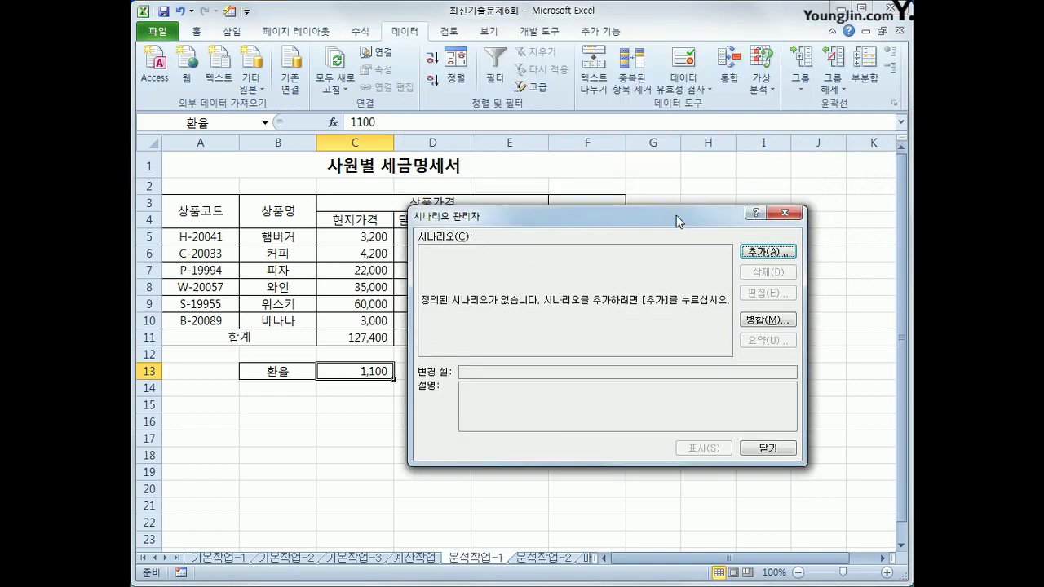
pyautogui.click(749, 252)
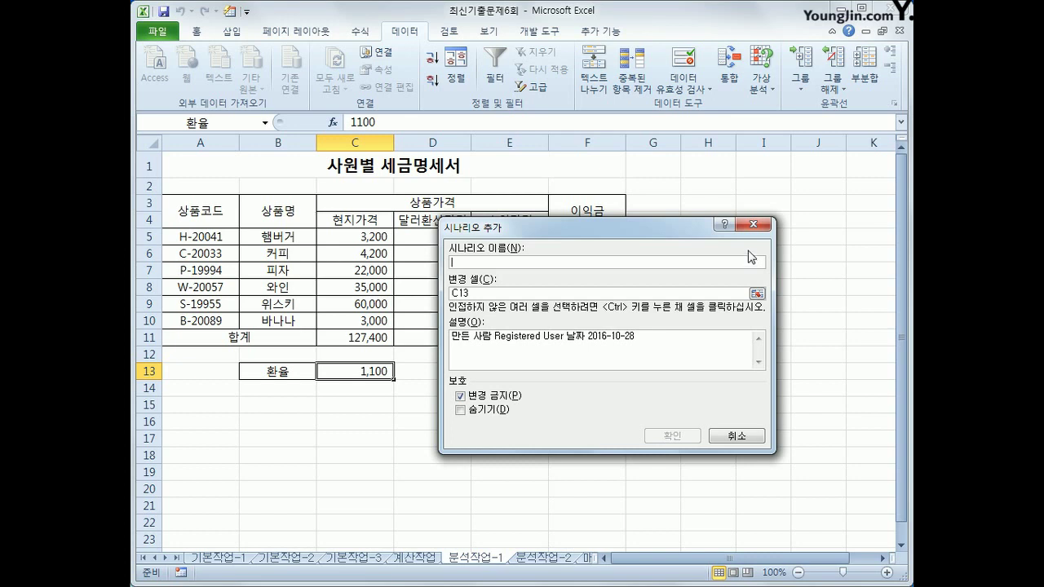
pyautogui.write('환')
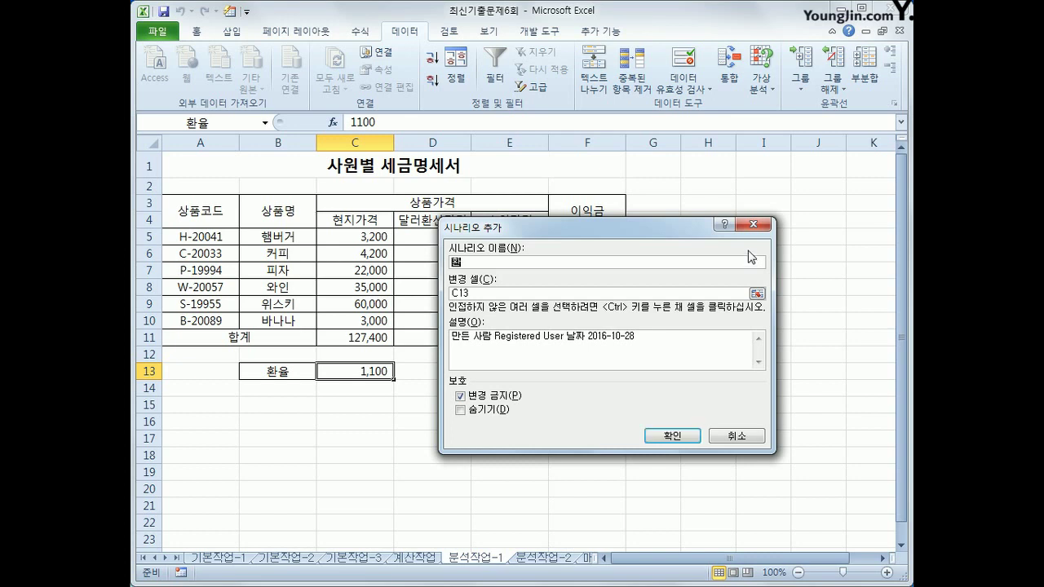
pyautogui.write('율인ㅅㅏㅇ')
pyautogui.click(683, 436)
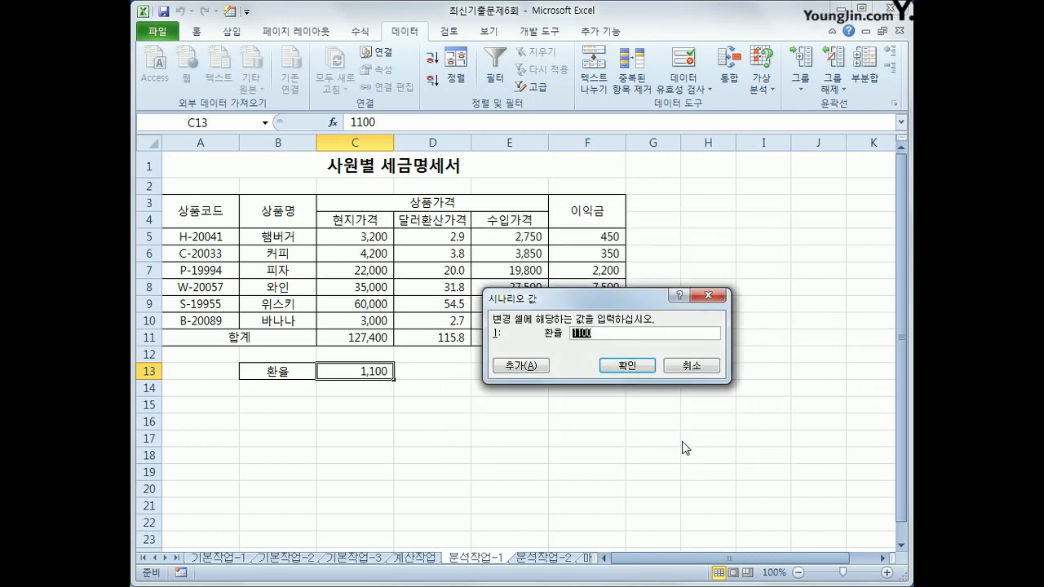
pyautogui.write('1200')
pyautogui.click(538, 369)
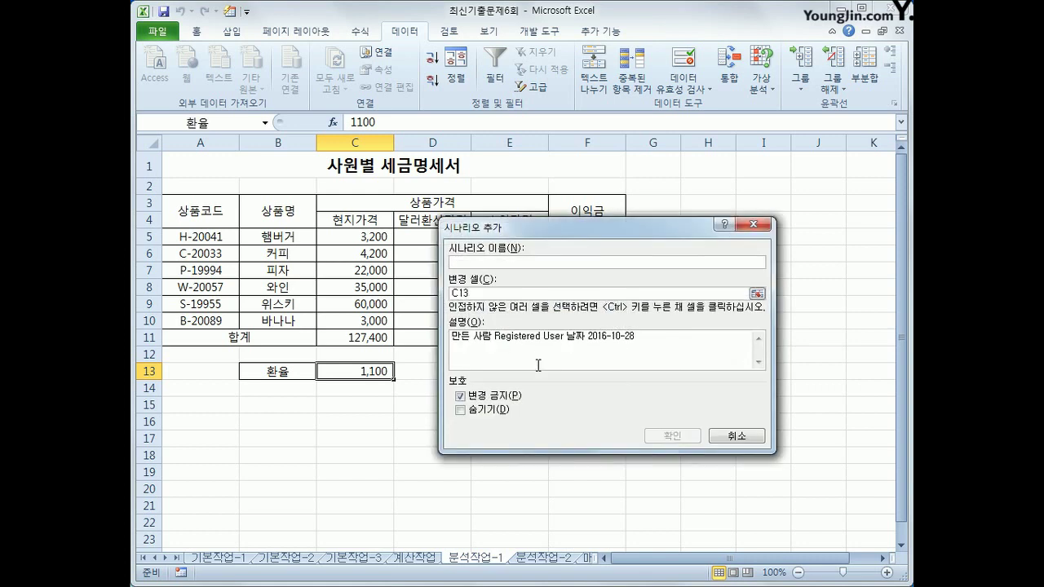
# Step: Add a second scenario named 환율인하 that changes C13 to 1000
pyautogui.write('환율인하')
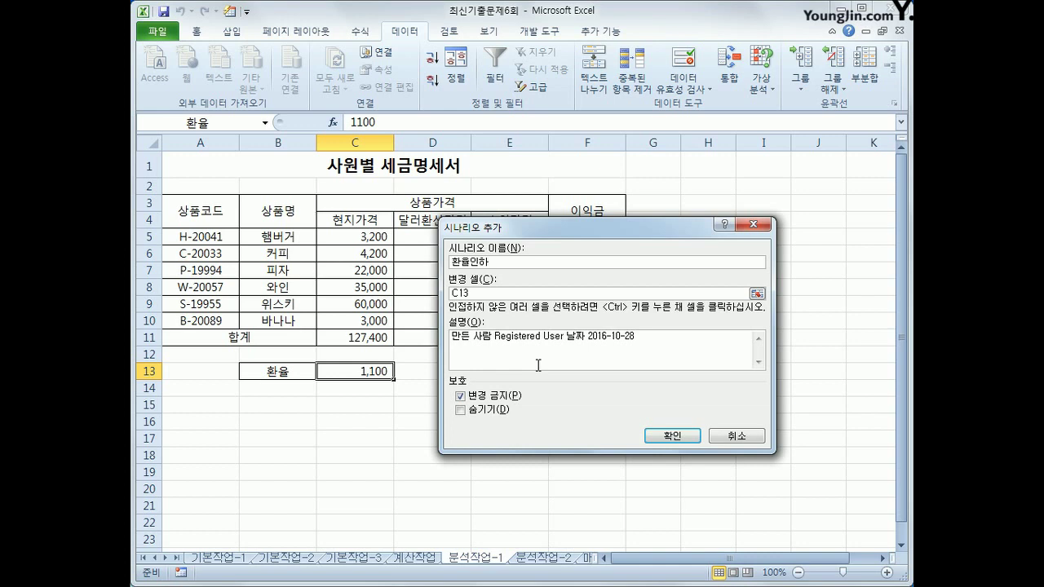
pyautogui.click(663, 435)
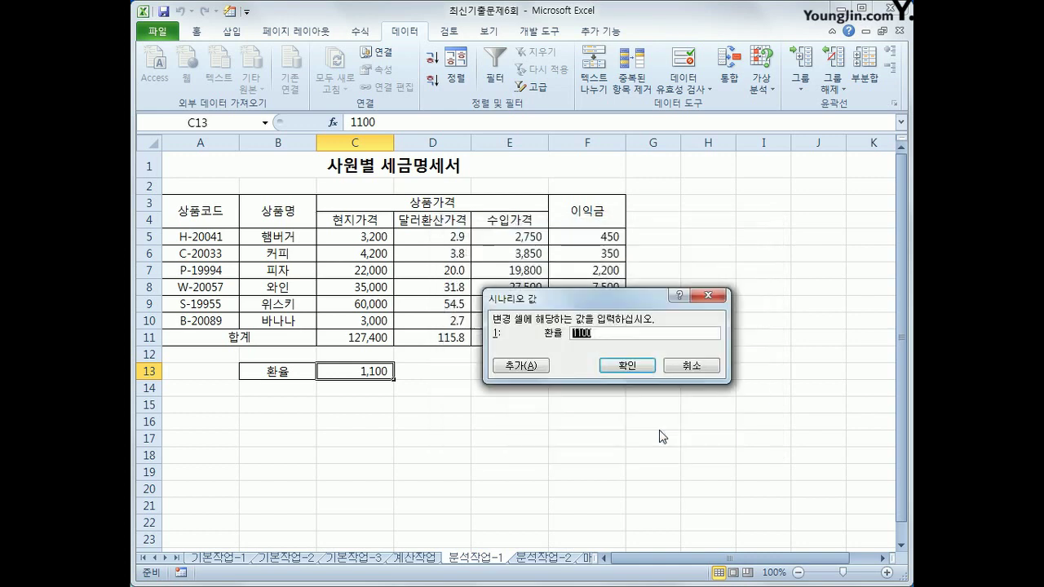
pyautogui.write('1000')
pyautogui.click(634, 366)
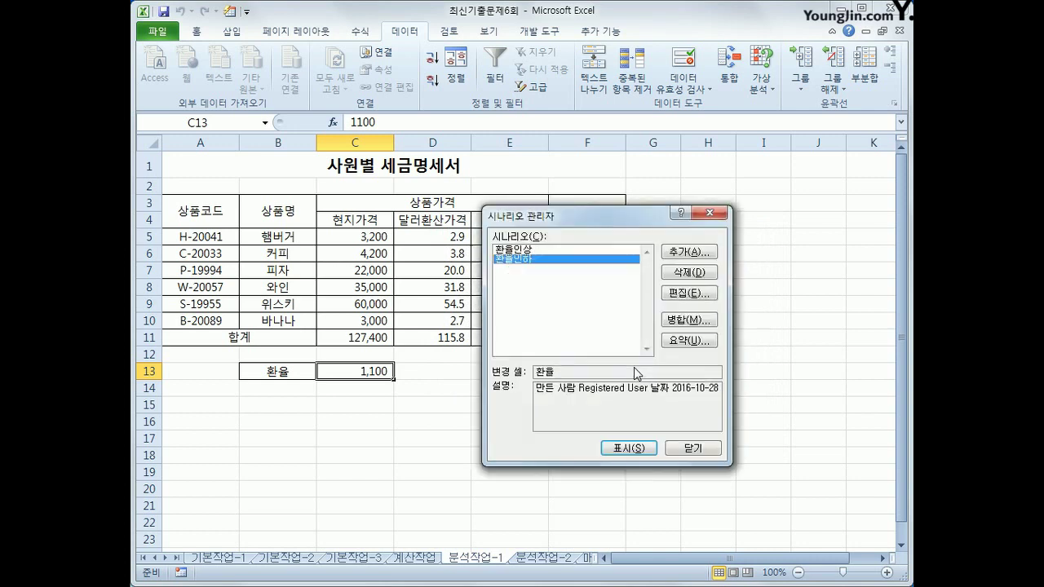
# Step: Generate a scenario summary report for both scenarios with F11 as the result cell
pyautogui.click(552, 250)
pyautogui.click(551, 260)
pyautogui.click(682, 341)
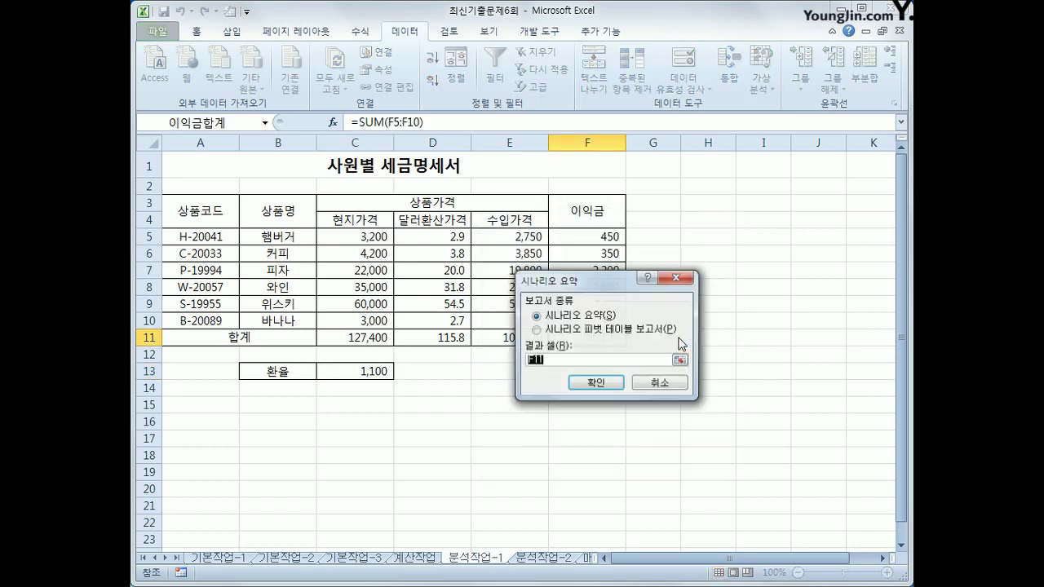
pyautogui.moveTo(623, 290); pyautogui.dragTo(741, 246)
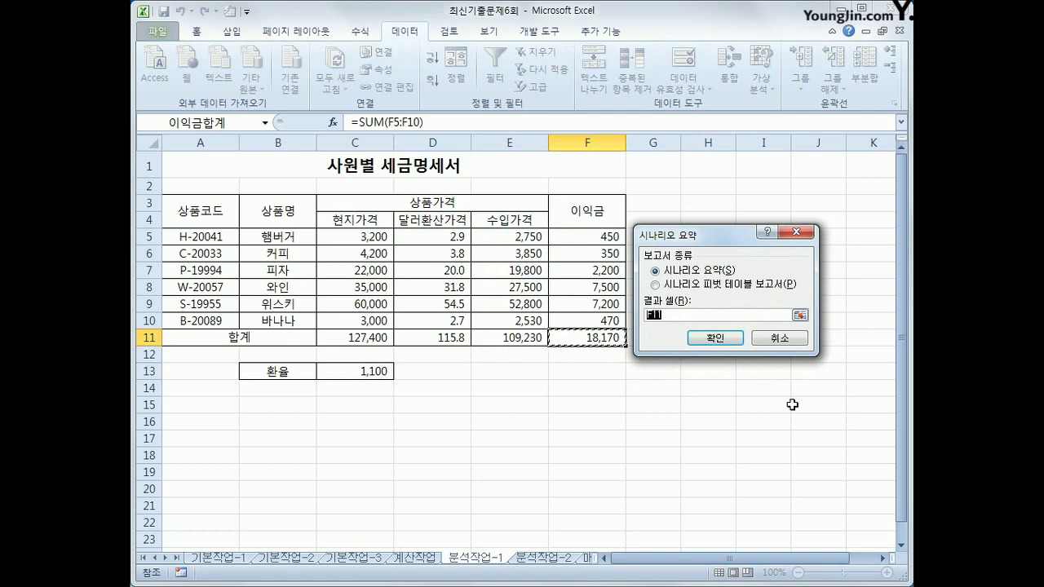
pyautogui.click(723, 342)
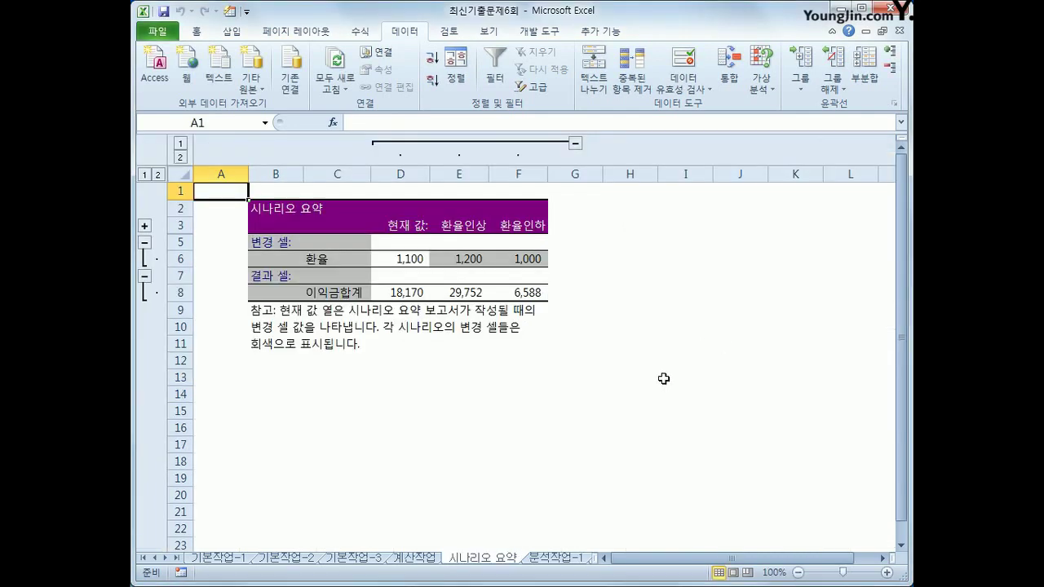
# Step: Try to move the 시나리오 요약 sheet to directly after 분석작업-1
pyautogui.click(577, 560)
pyautogui.click(420, 561)
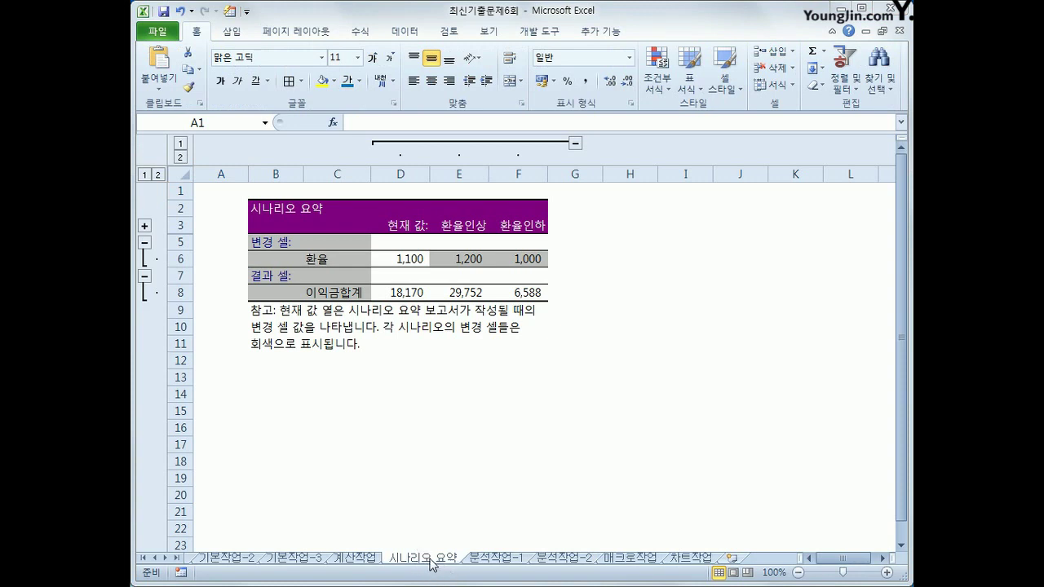
pyautogui.click(433, 561)
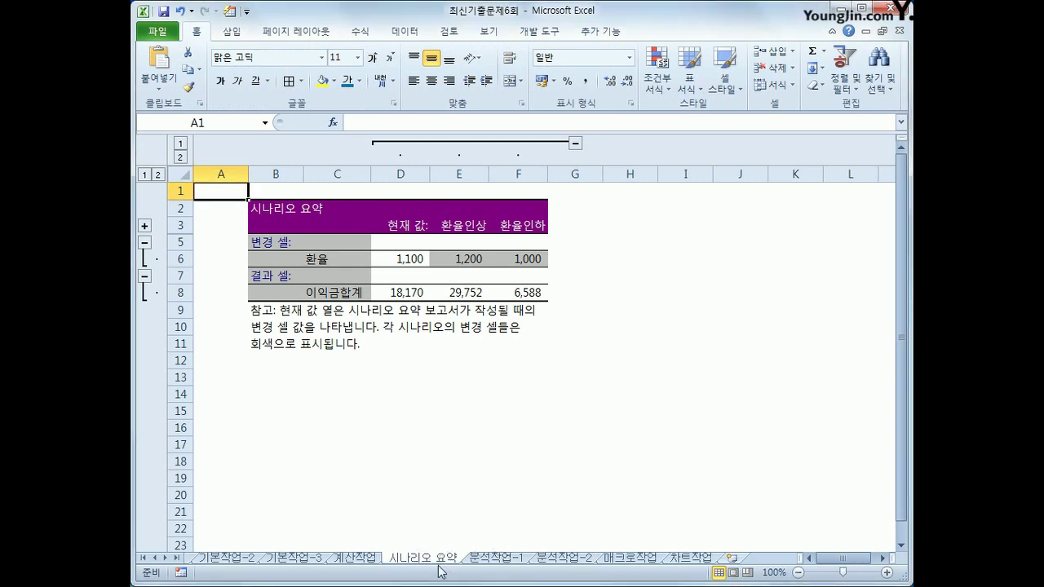
pyautogui.moveTo(441, 563); pyautogui.dragTo(551, 562)
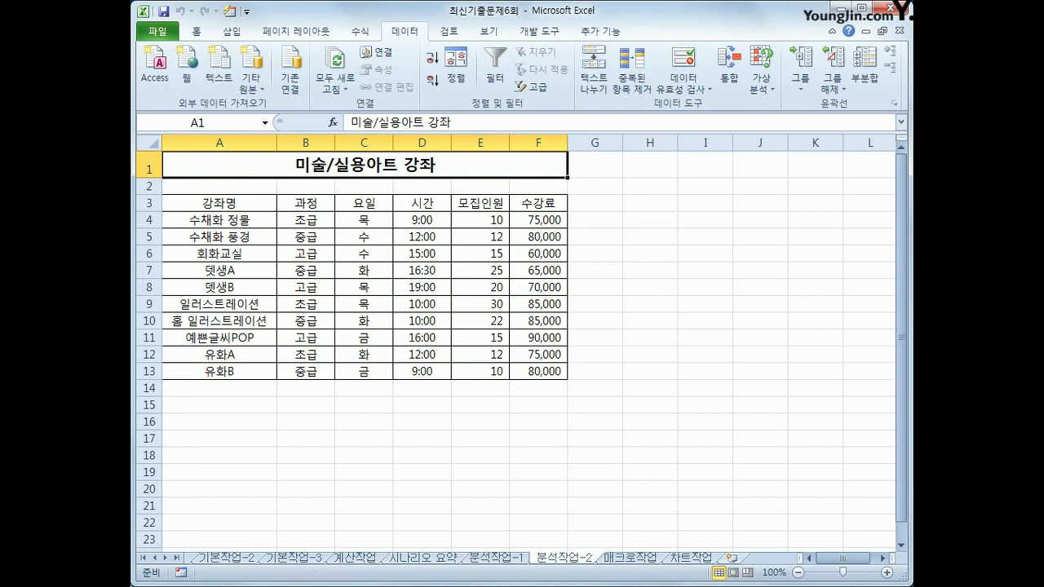
# Step: Sort the course table on 분석작업-2 by 과정 in descending order
pyautogui.click(301, 204)
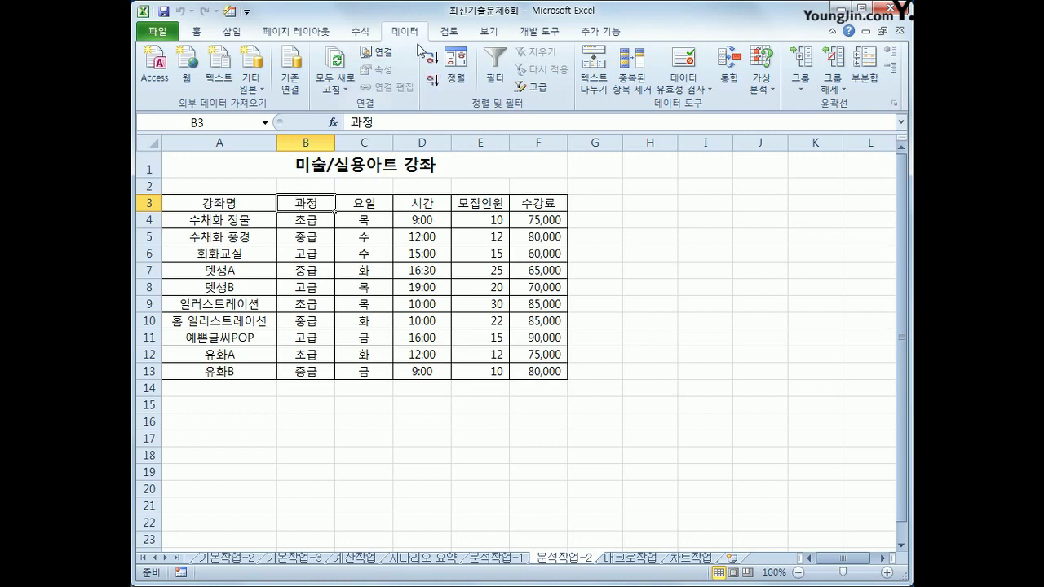
pyautogui.click(438, 83)
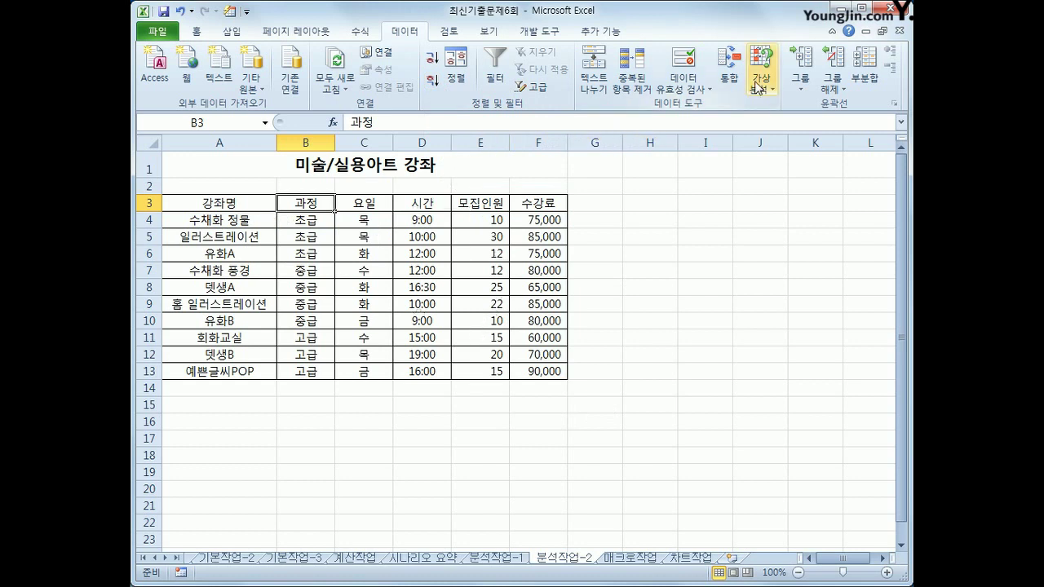
# Step: Subtotal the course table by 과정, using the average of 모집인원 and 수강료
pyautogui.click(878, 94)
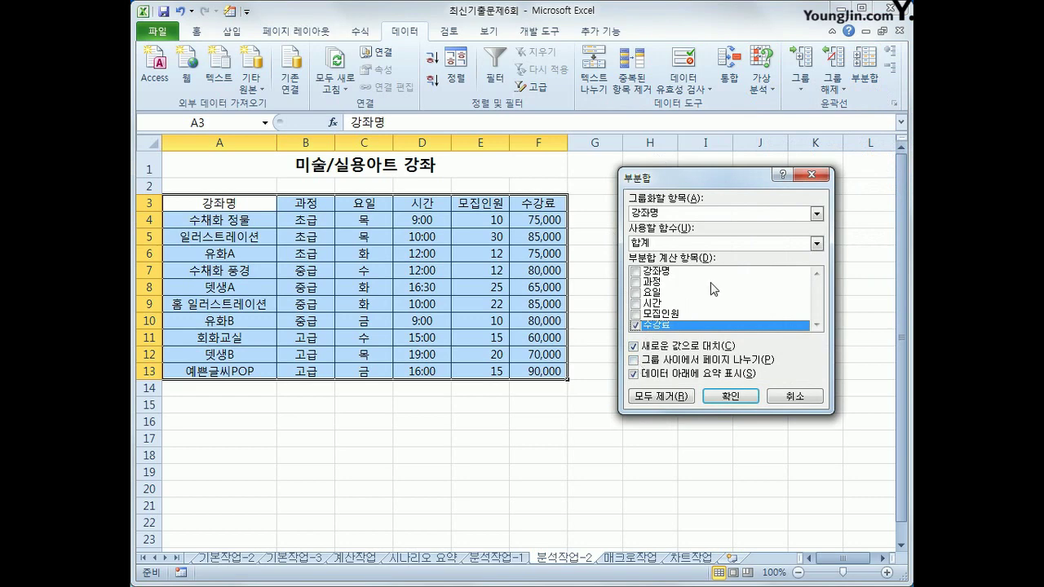
pyautogui.click(709, 217)
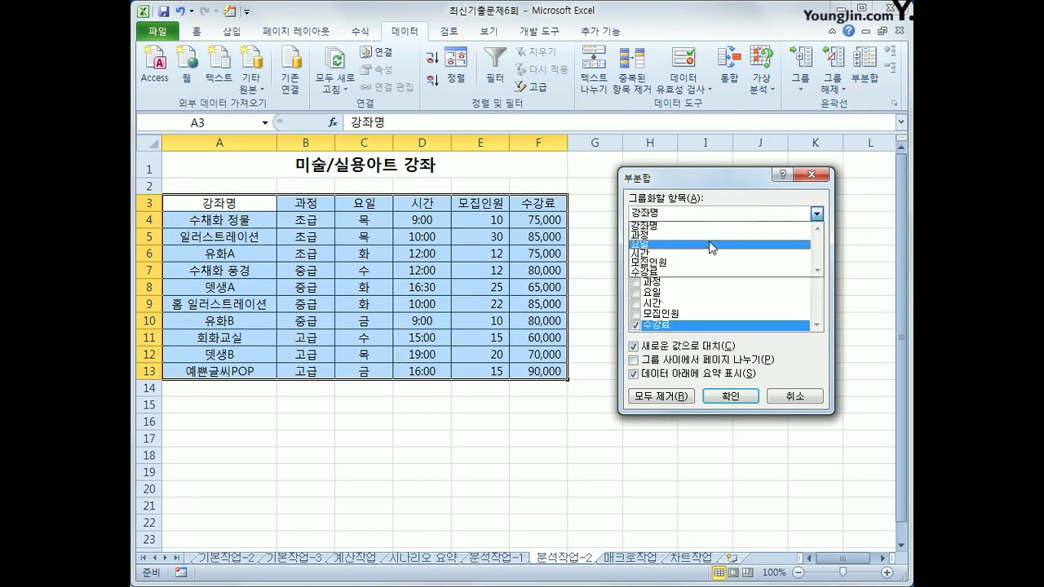
pyautogui.click(706, 235)
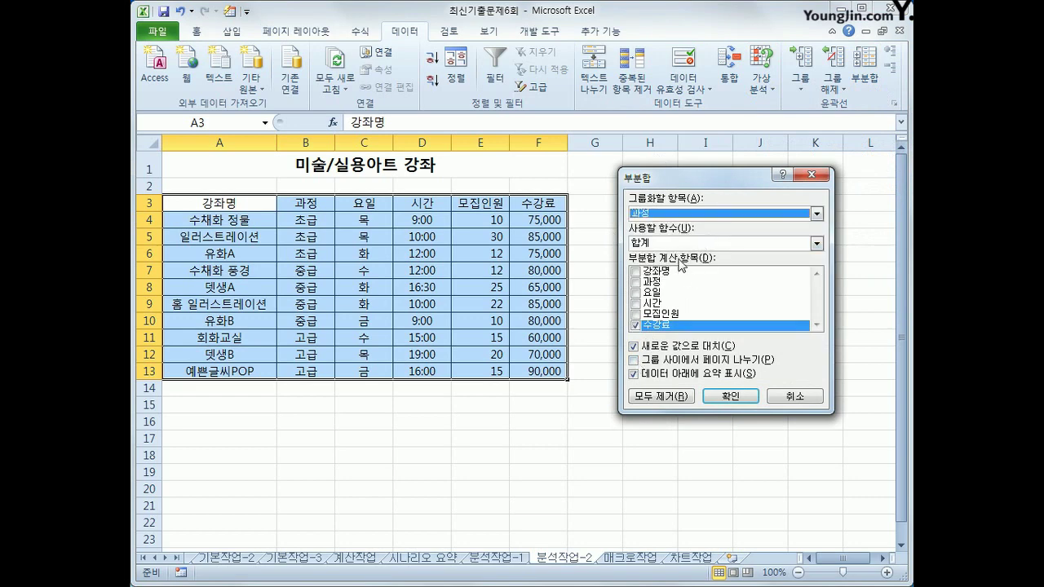
pyautogui.click(683, 244)
pyautogui.click(685, 278)
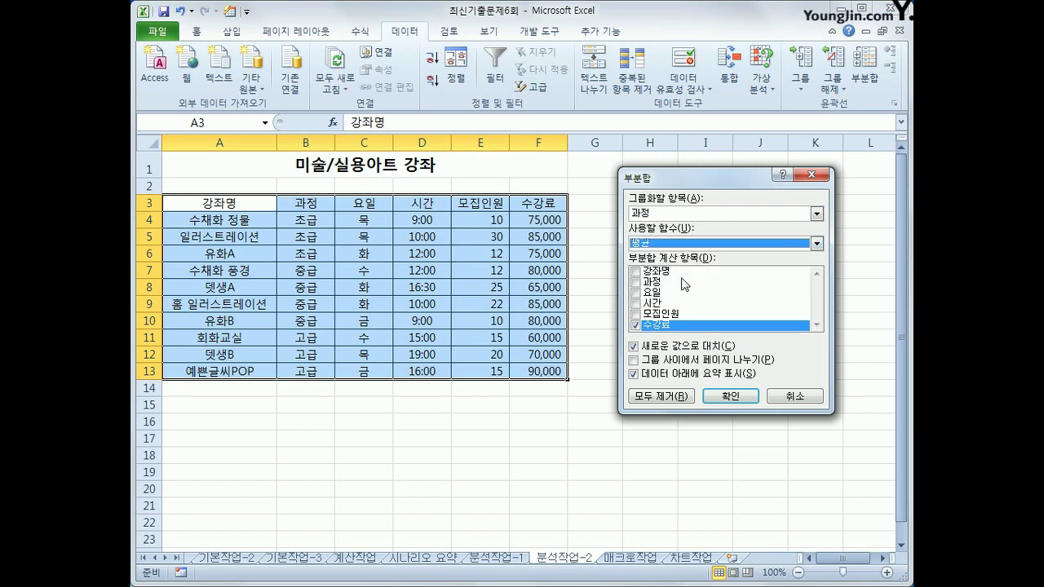
pyautogui.click(636, 315)
pyautogui.click(635, 325)
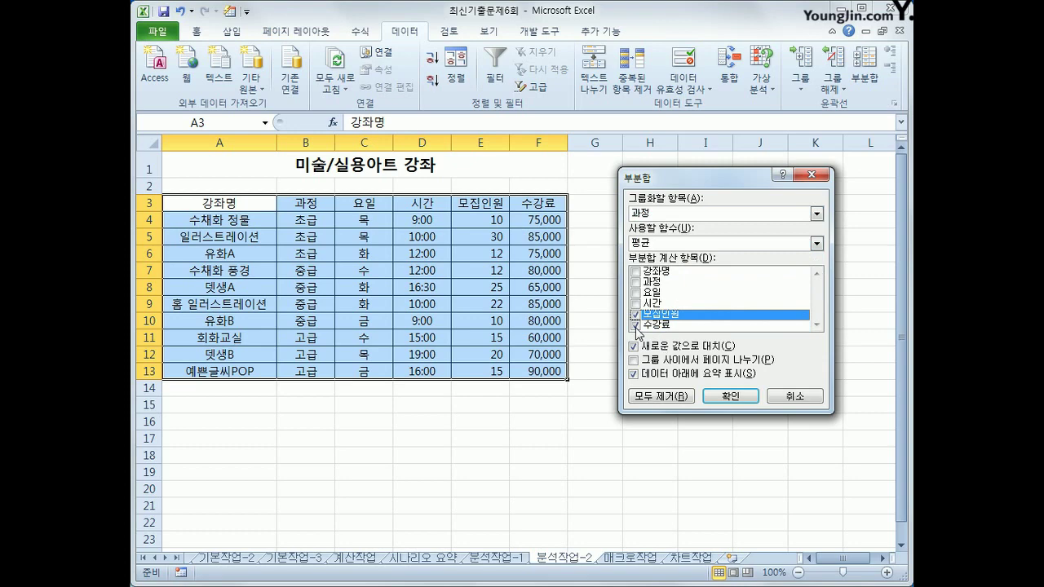
pyautogui.click(724, 400)
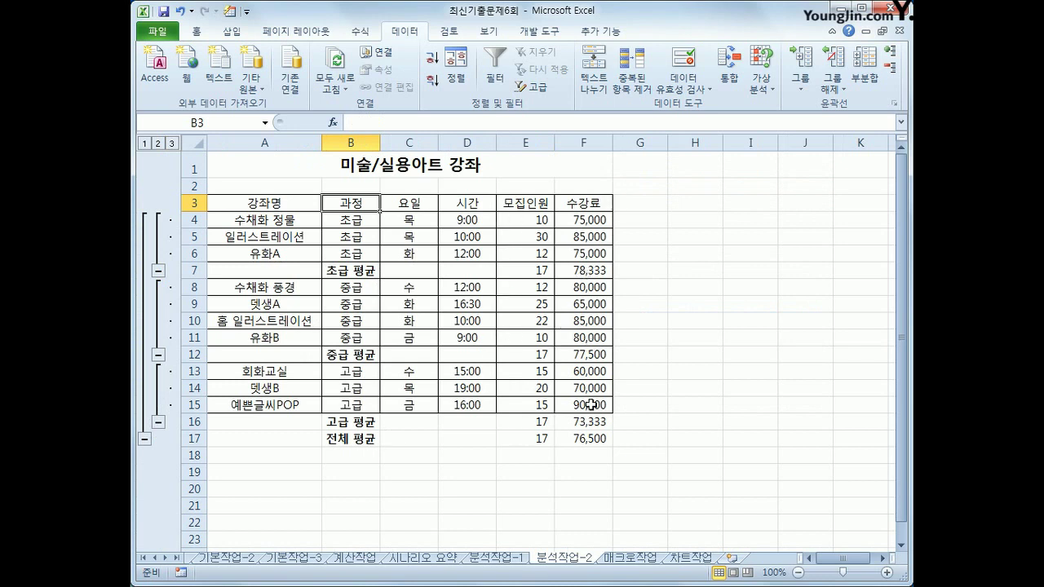
# Step: Add 최대값 subtotals of 모집인원 and 수강료 by 과정 without replacing the averages, and autofit column B
pyautogui.click(871, 78)
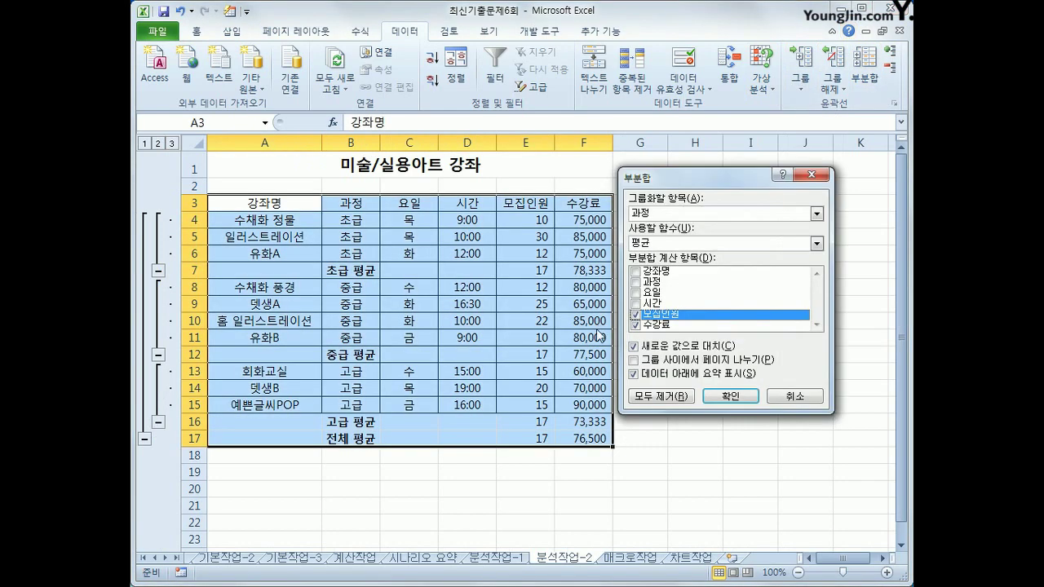
pyautogui.click(708, 243)
pyautogui.click(700, 293)
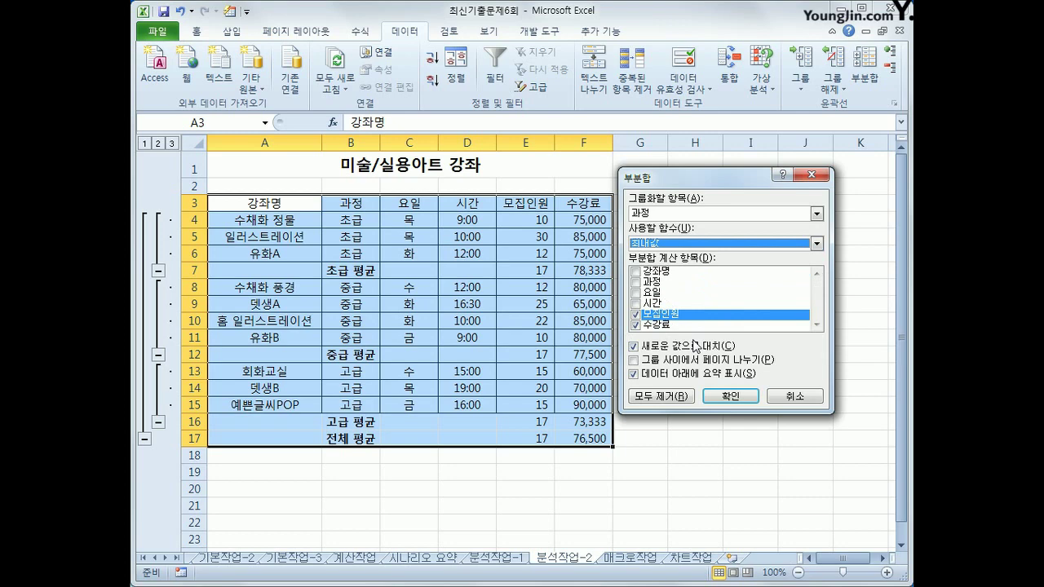
pyautogui.click(658, 349)
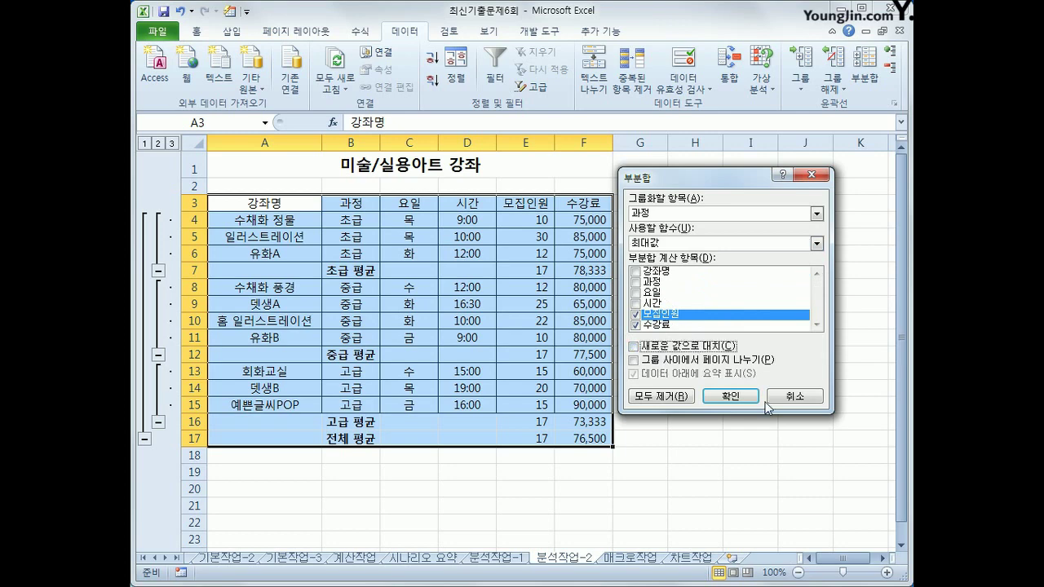
pyautogui.click(729, 397)
pyautogui.click(740, 410)
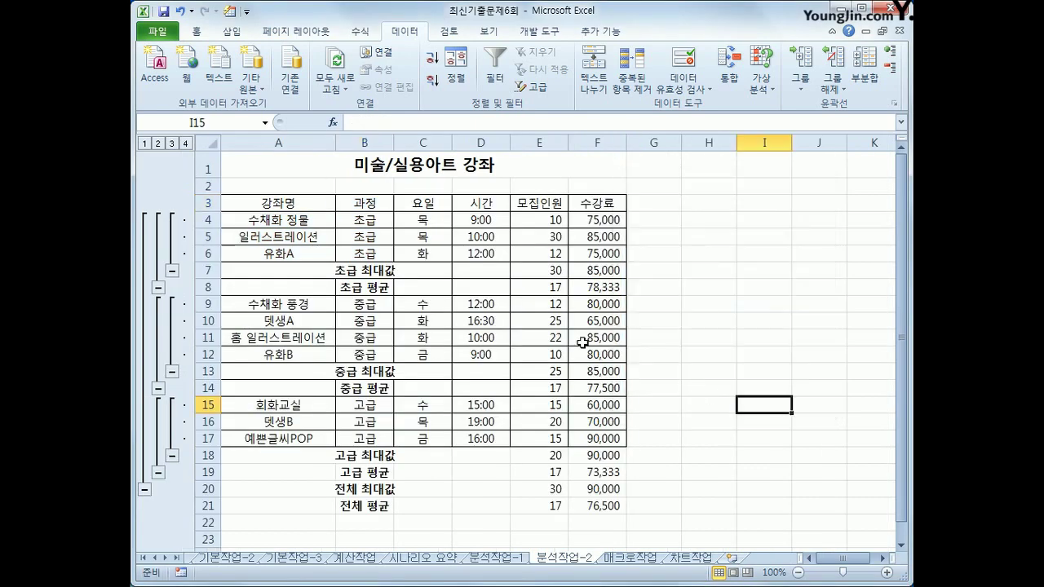
pyautogui.doubleClick(395, 143)
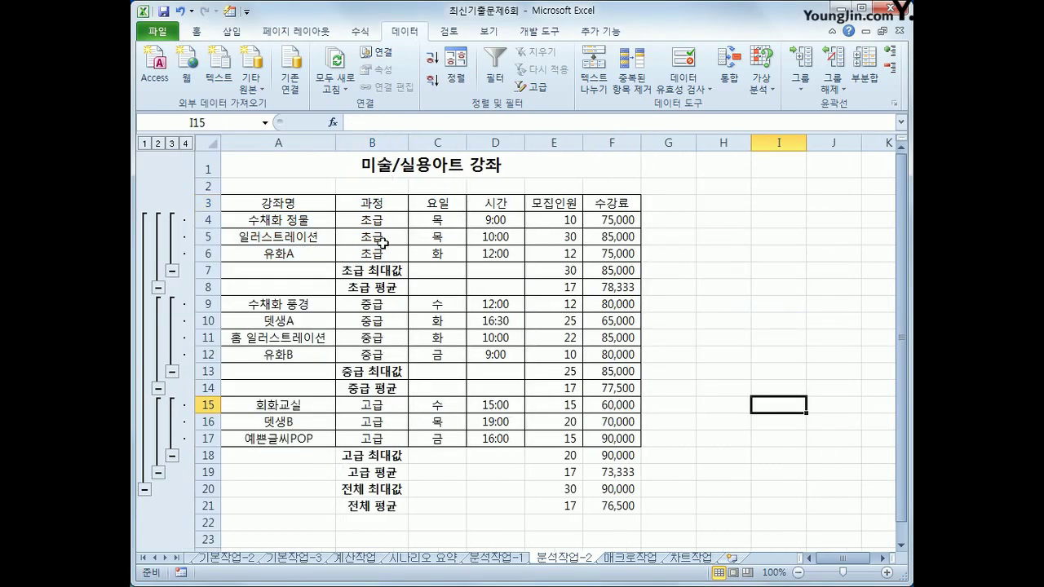
pyautogui.click(620, 200)
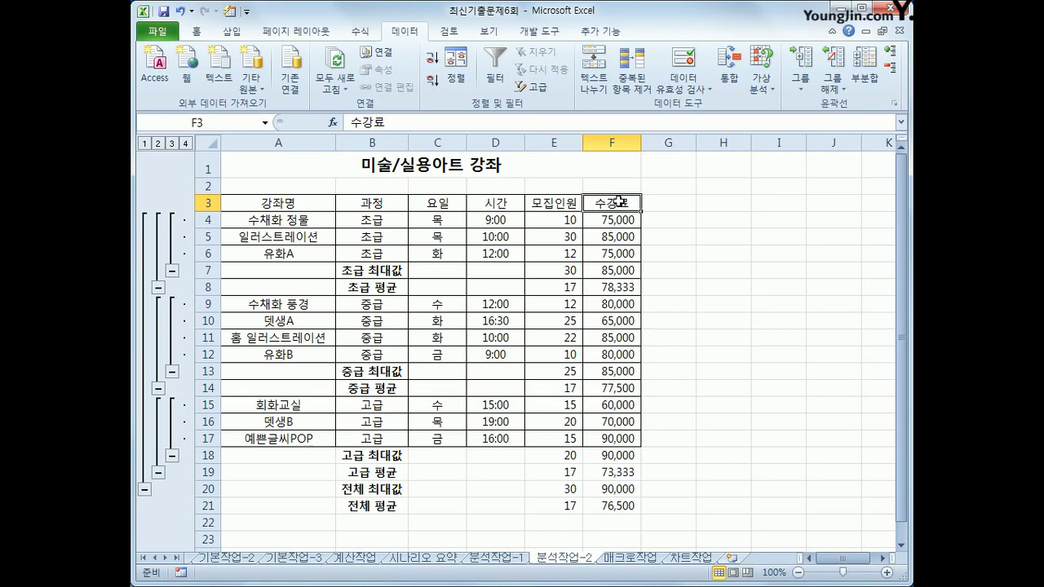
# Step: Start recording a macro named 합계 on the 매크로작업 sheet, stored in the current workbook
pyautogui.click(639, 560)
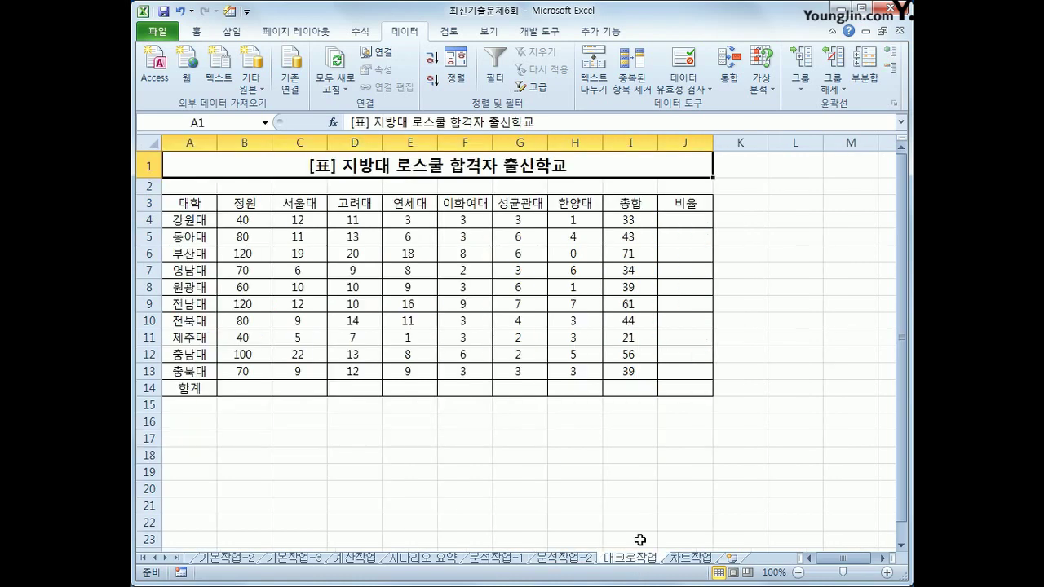
pyautogui.click(763, 371)
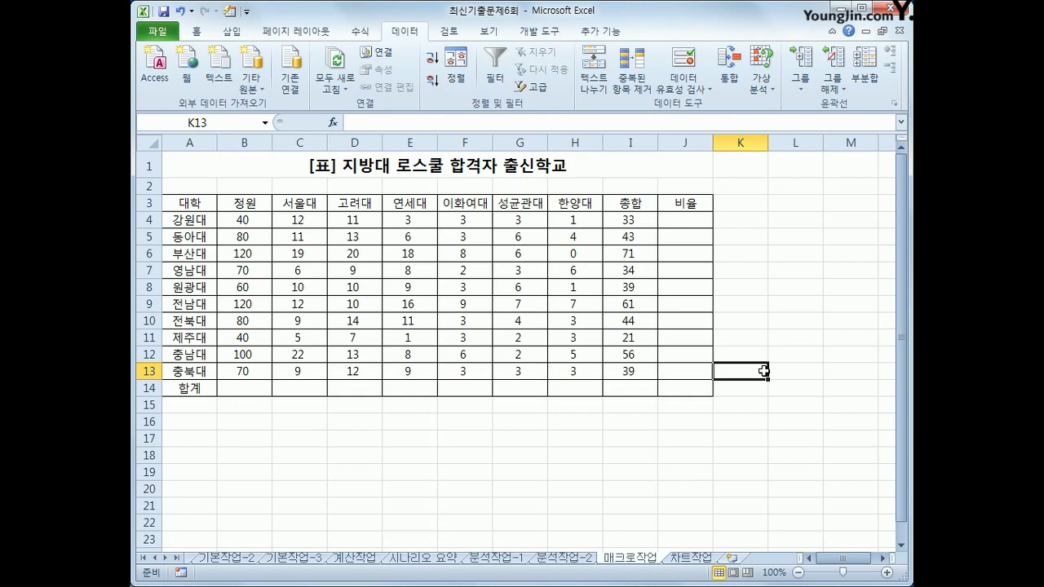
pyautogui.click(539, 31)
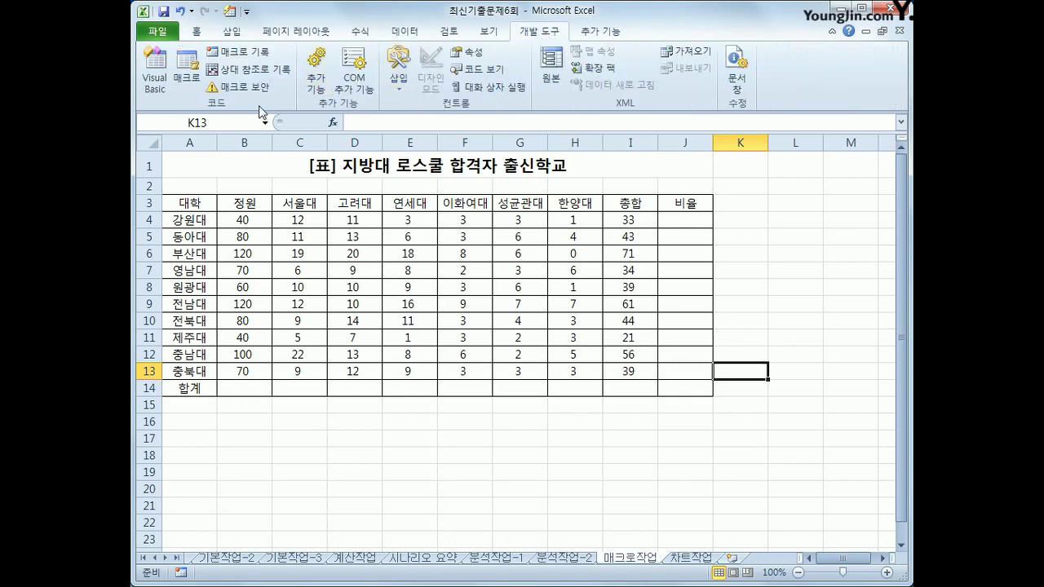
pyautogui.click(238, 51)
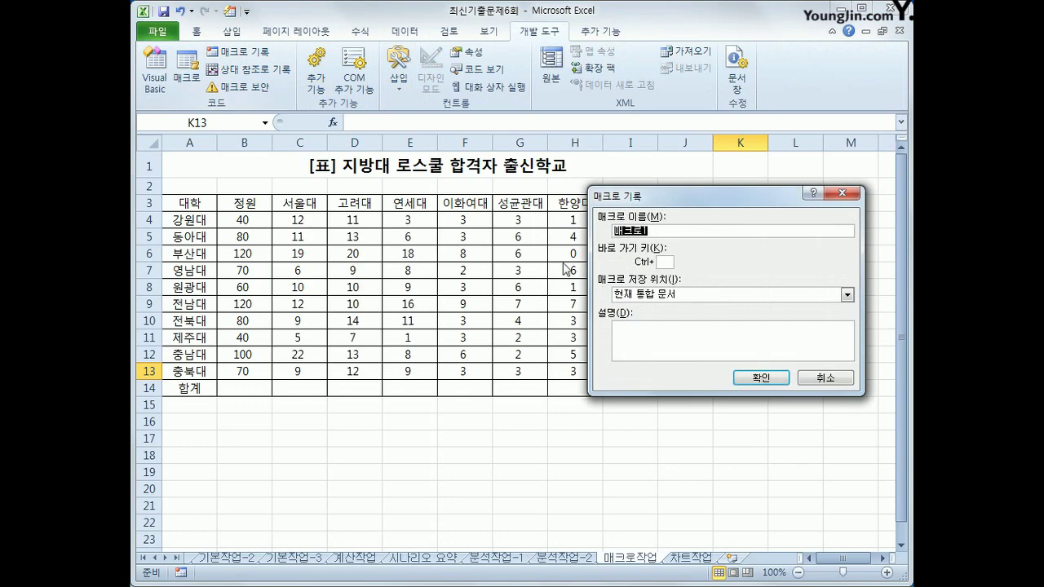
pyautogui.write('합계')
pyautogui.click(742, 377)
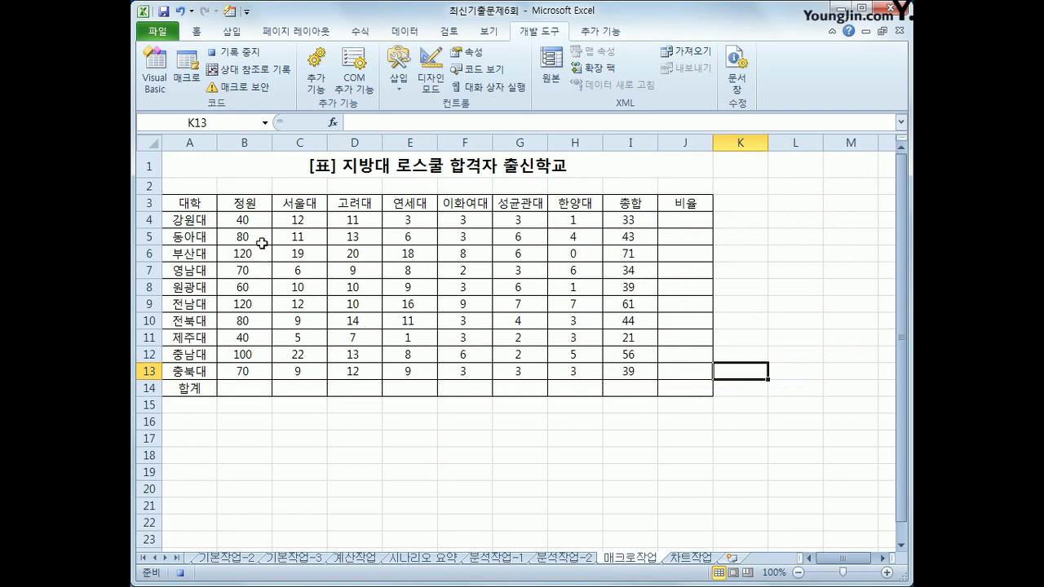
# Step: Fill the 합계 row B14:I14 with AutoSum totals of each column above, and stop the macro recording
pyautogui.moveTo(260, 220); pyautogui.dragTo(616, 393)
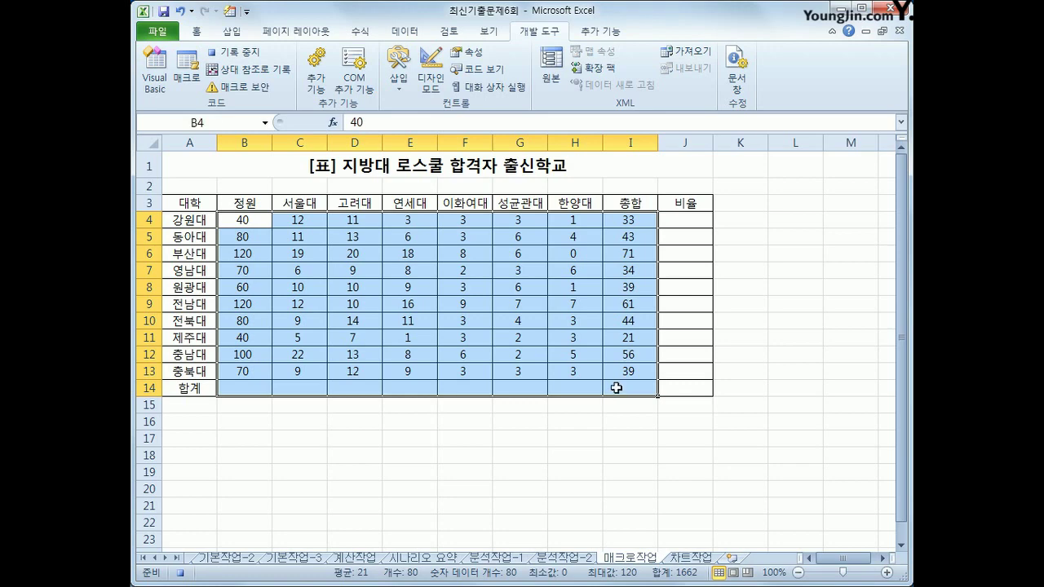
pyautogui.click(375, 31)
pyautogui.click(204, 51)
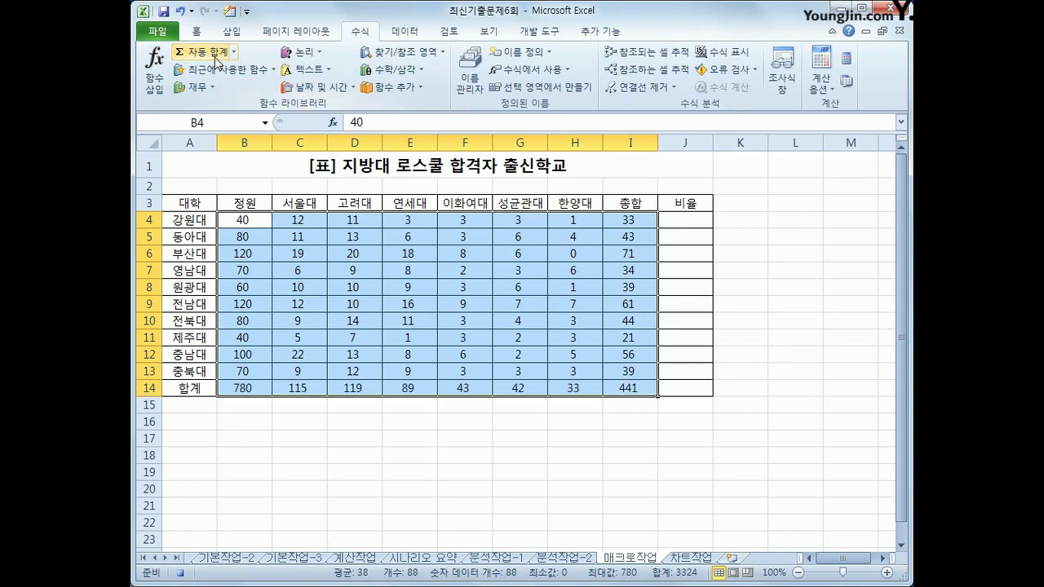
pyautogui.click(236, 385)
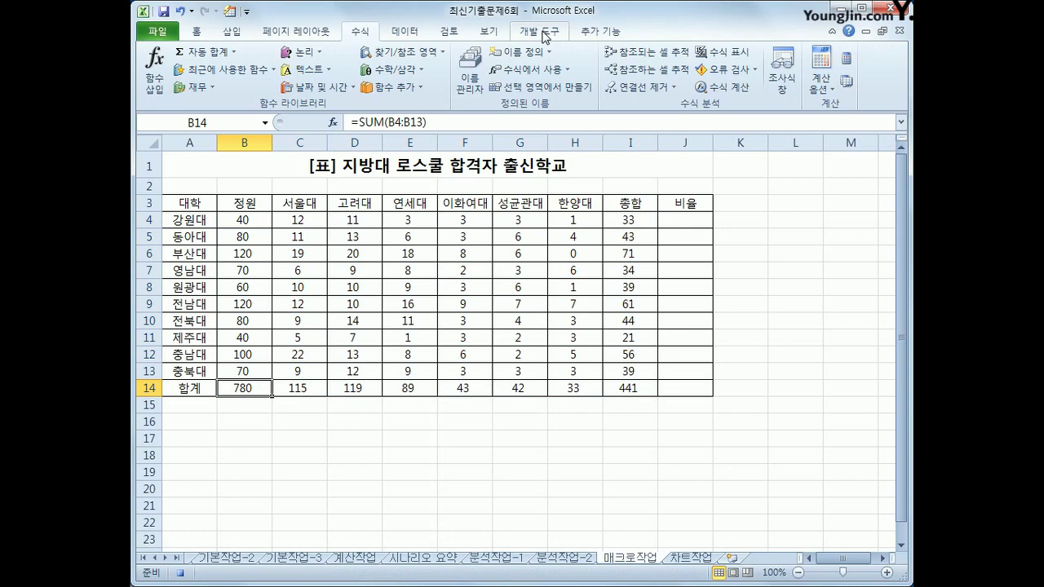
pyautogui.click(545, 32)
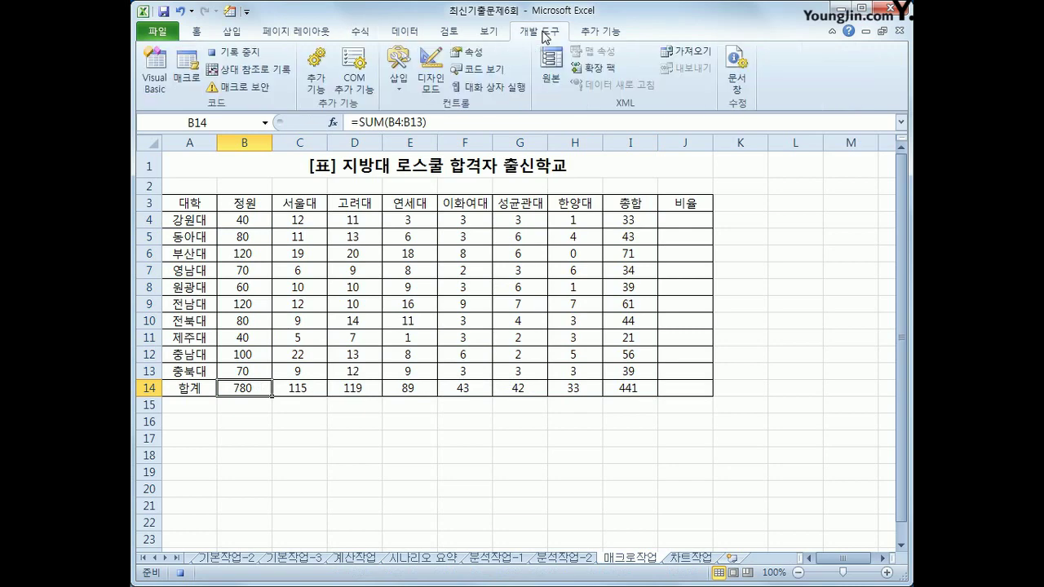
pyautogui.click(230, 50)
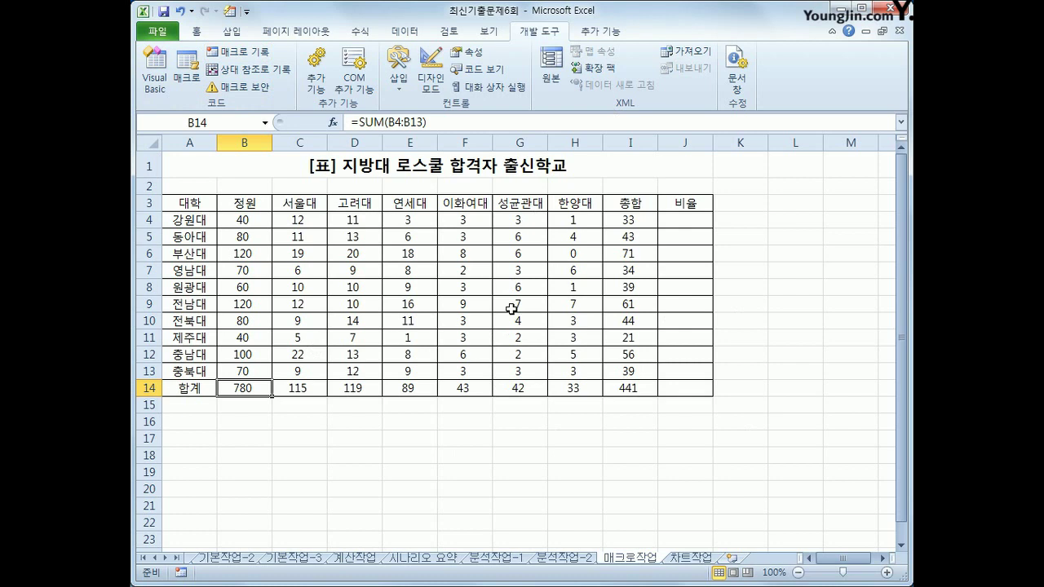
# Step: Draw a rounded rectangle about 1.16 cm by 3.81 cm over cells L4:M5 and label it 합계
pyautogui.click(231, 35)
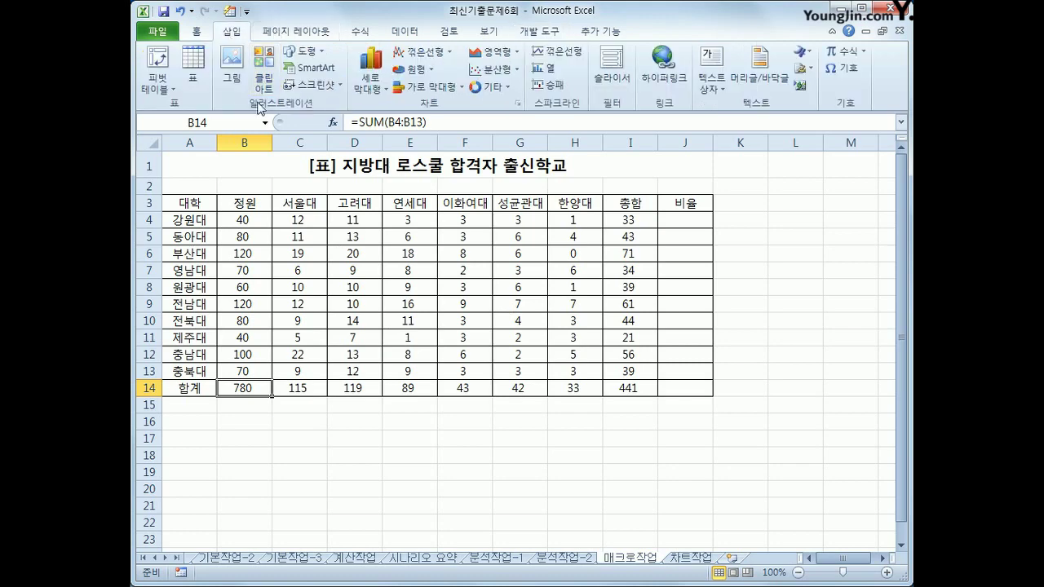
pyautogui.click(307, 51)
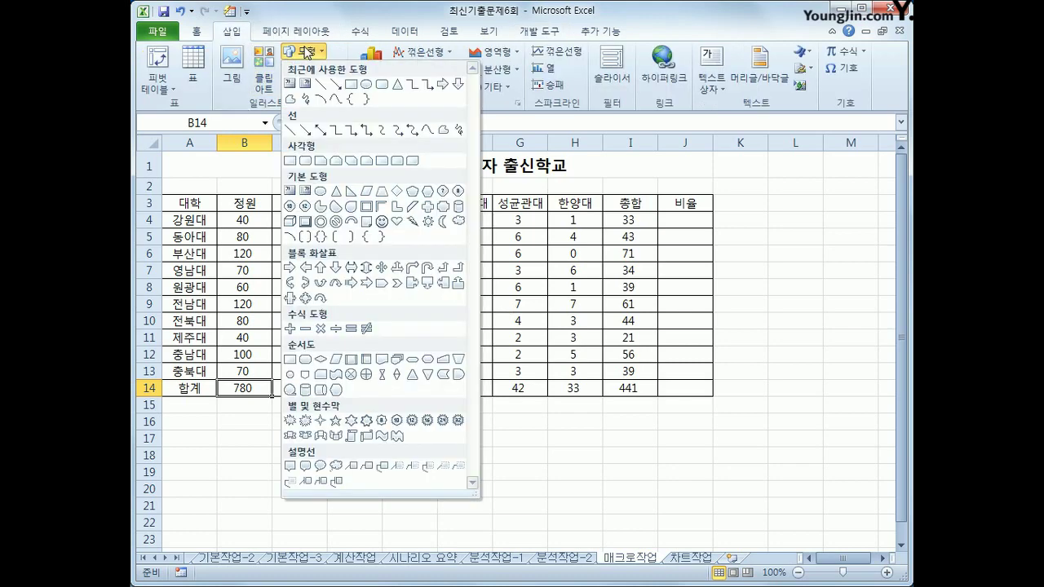
pyautogui.click(305, 161)
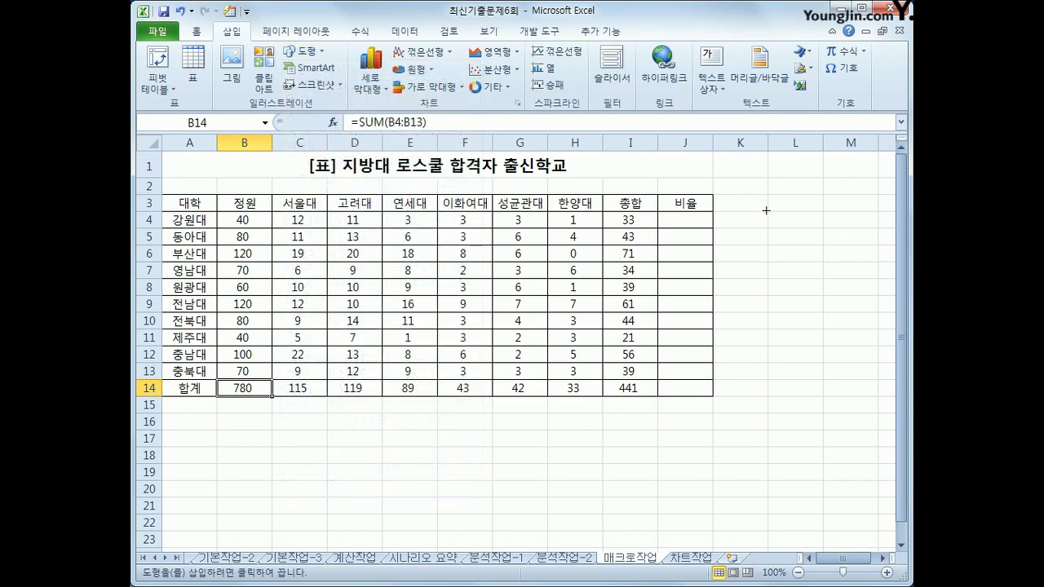
pyautogui.moveTo(767, 211); pyautogui.dragTo(860, 242)
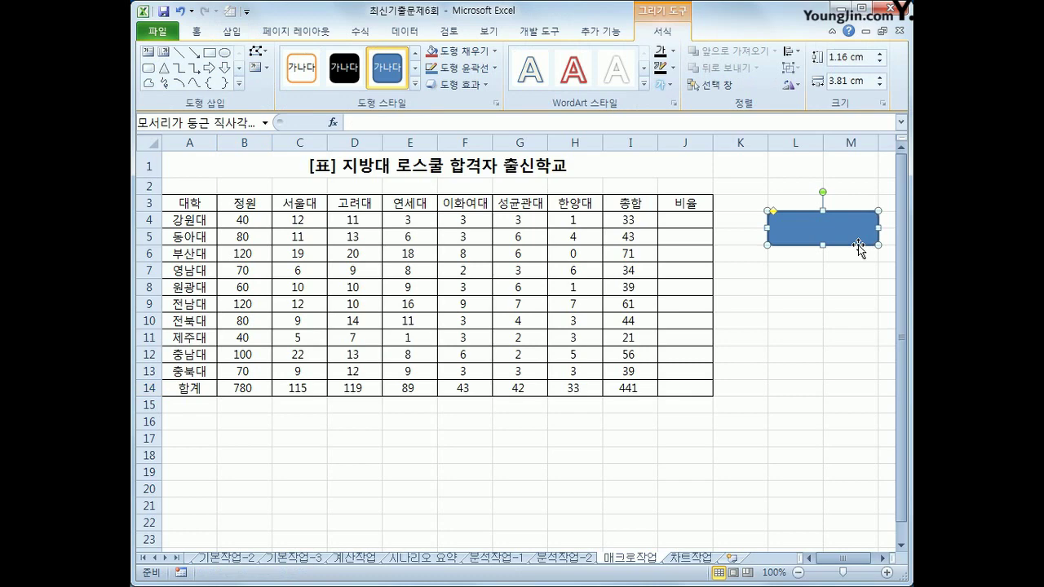
pyautogui.write('합계')
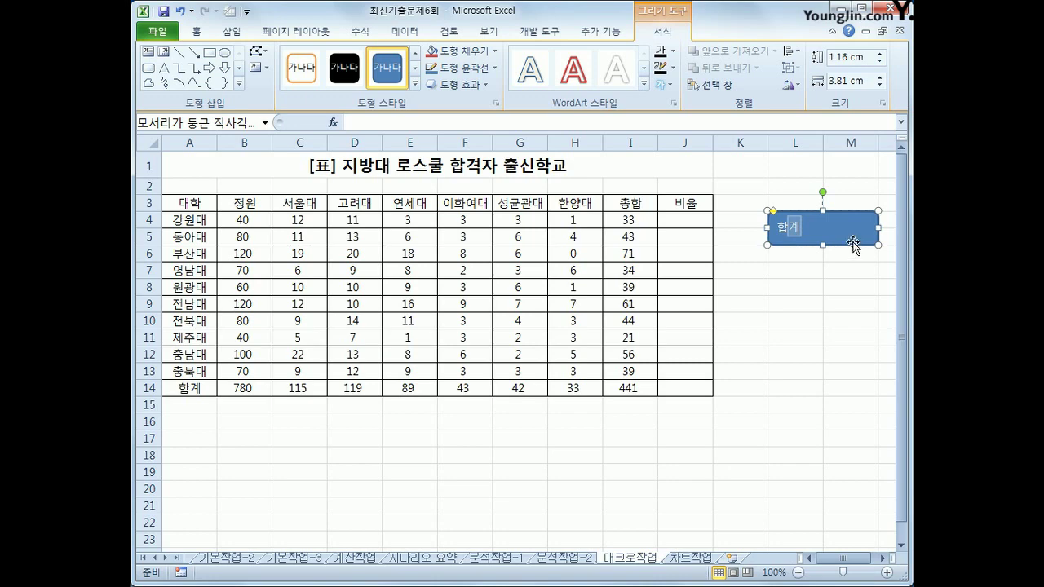
# Step: Assign the 합계 macro to the rounded rectangle
pyautogui.rightClick(806, 217)
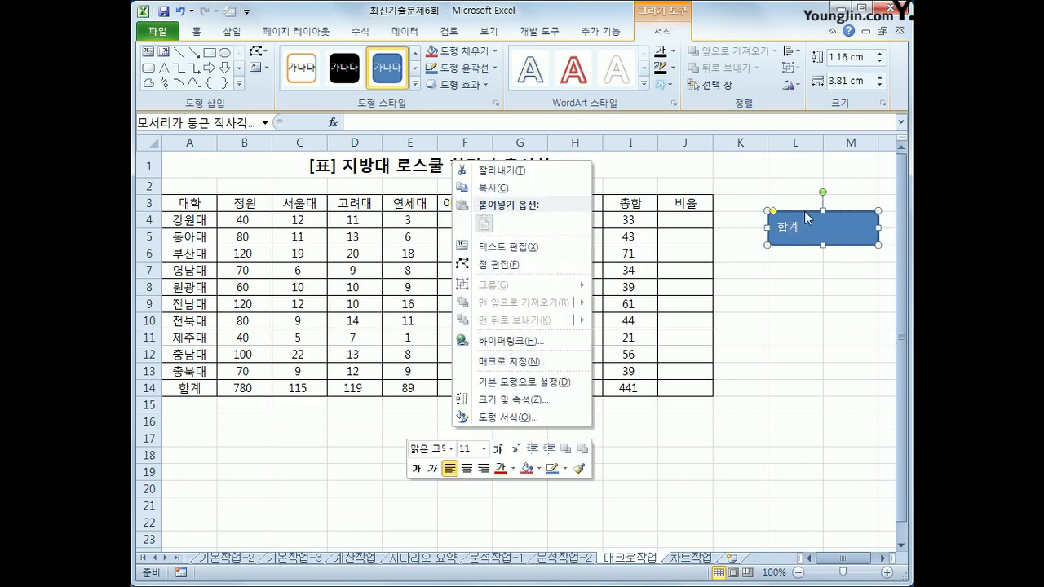
pyautogui.click(462, 364)
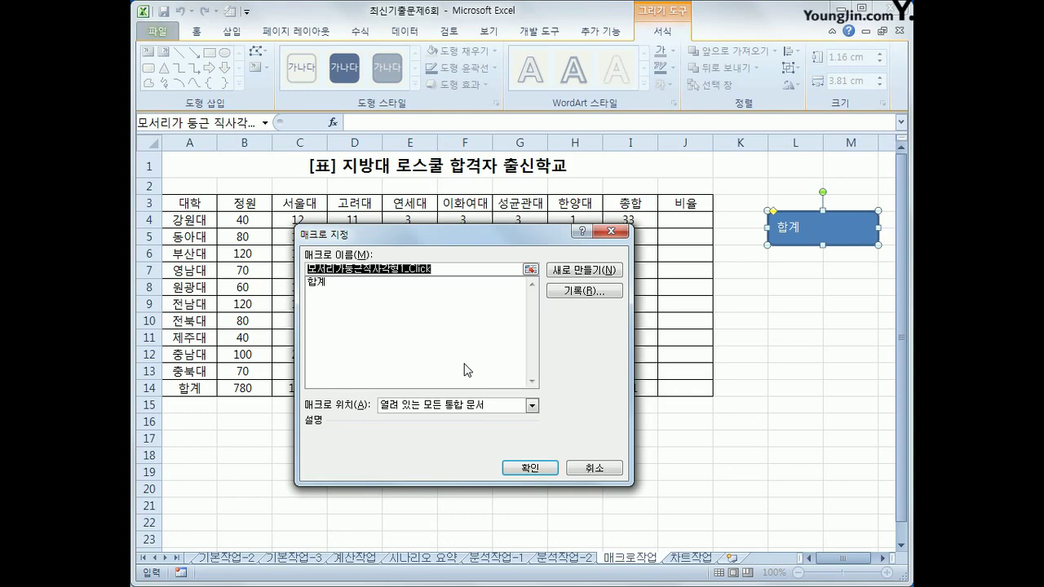
pyautogui.click(378, 284)
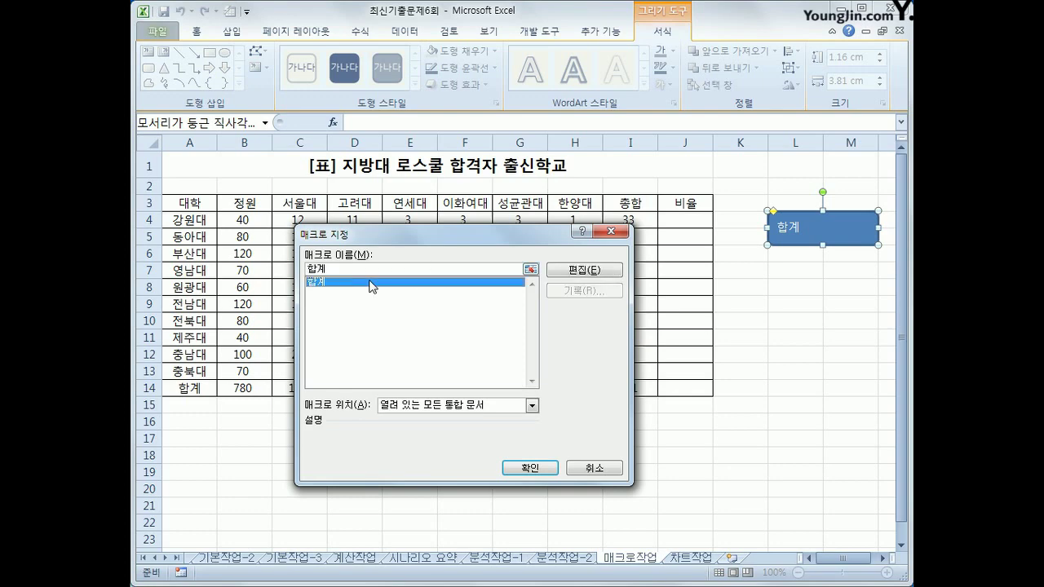
pyautogui.click(528, 468)
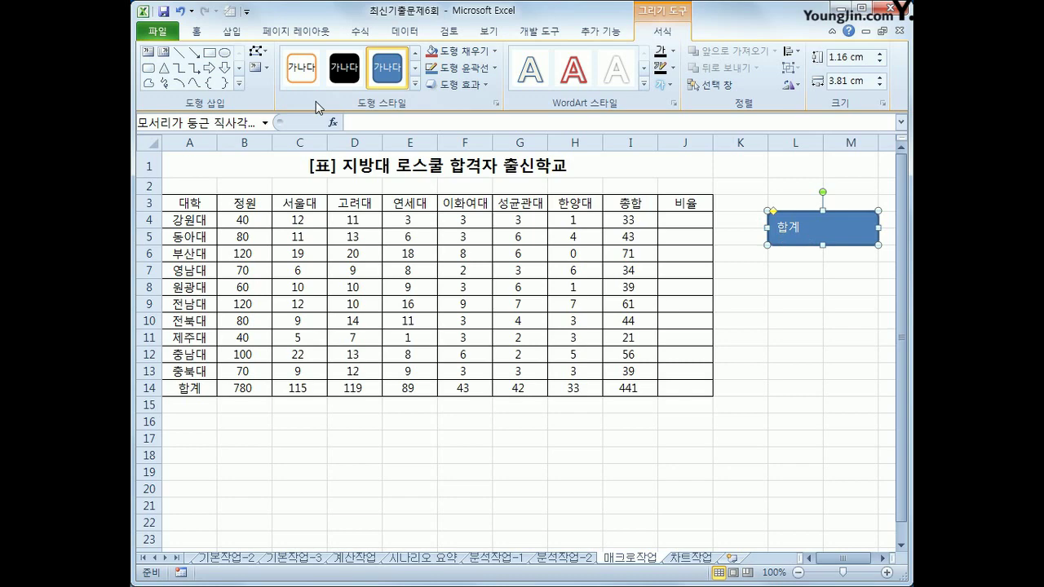
# Step: Center the rounded rectangle's 합계 label horizontally and vertically, and deselect the shape
pyautogui.click(196, 31)
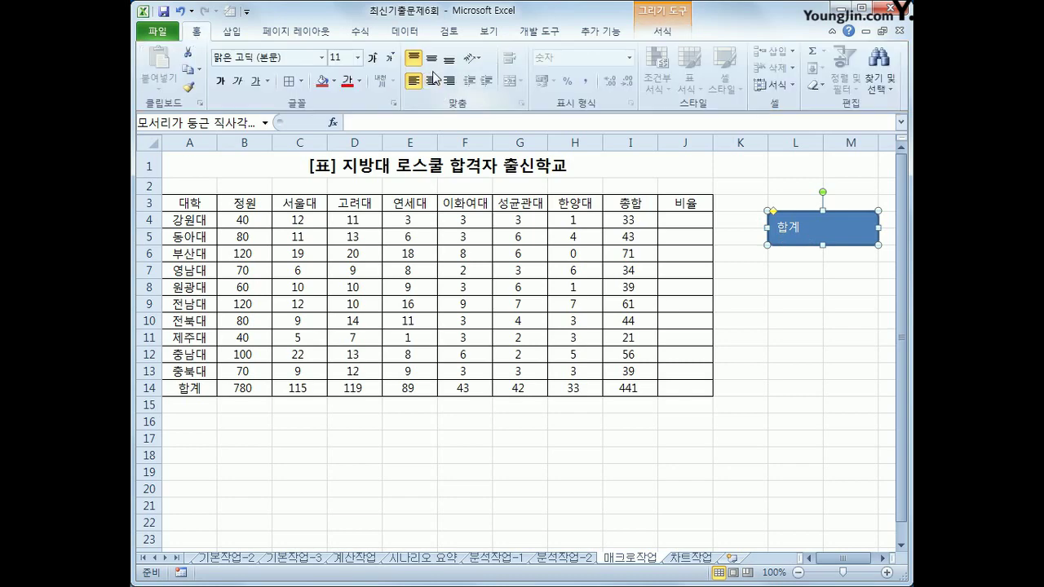
pyautogui.click(438, 83)
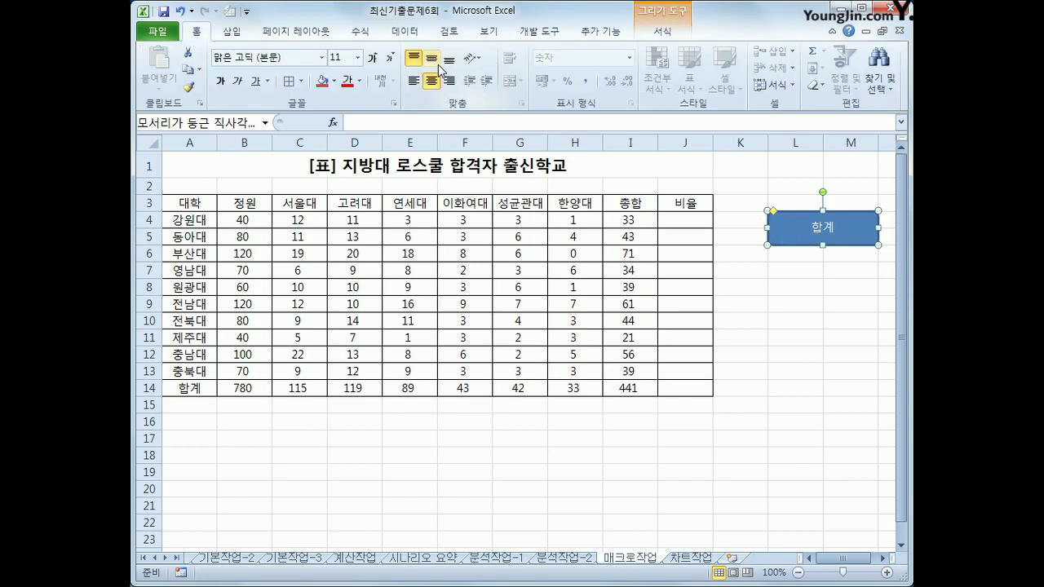
pyautogui.click(441, 61)
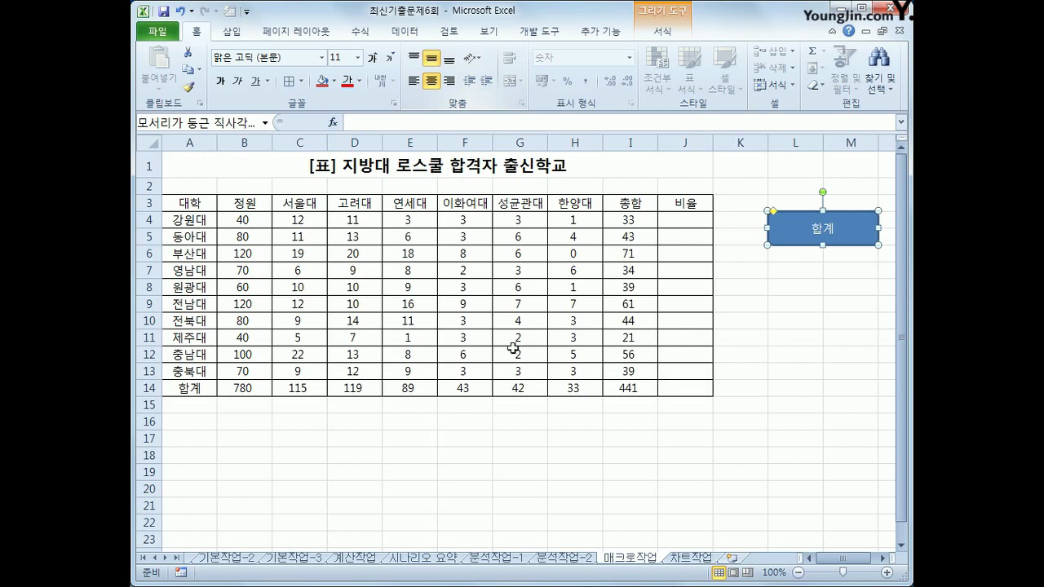
pyautogui.click(586, 466)
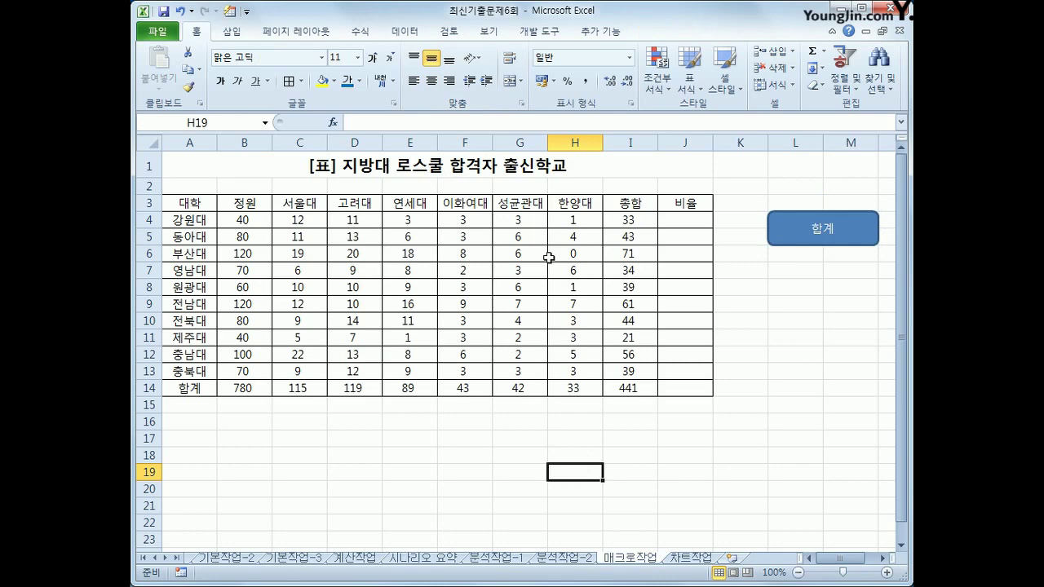
# Step: Start recording a new macro named 비율, stored in the current workbook
pyautogui.click(537, 31)
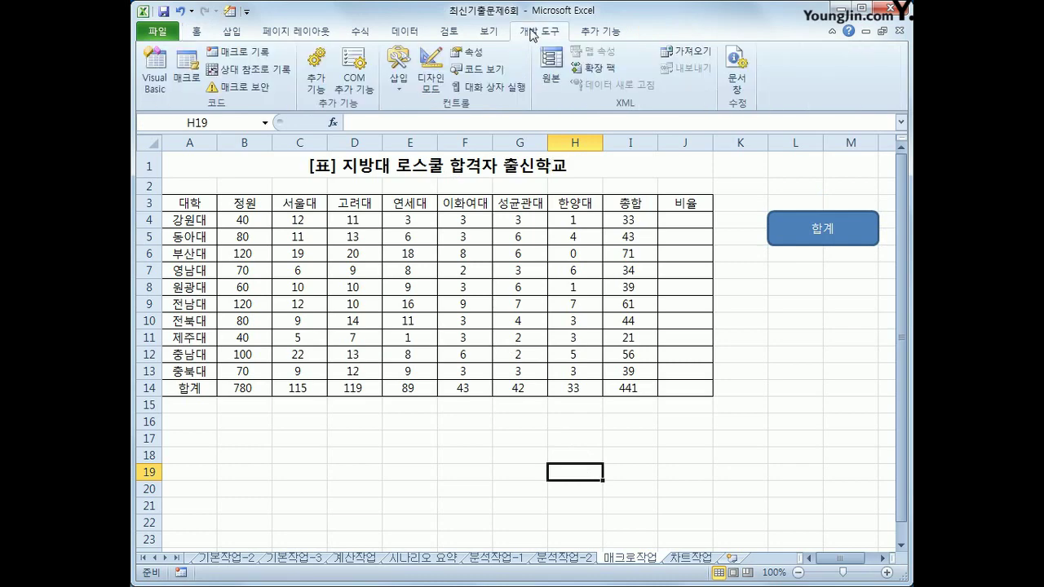
pyautogui.click(243, 51)
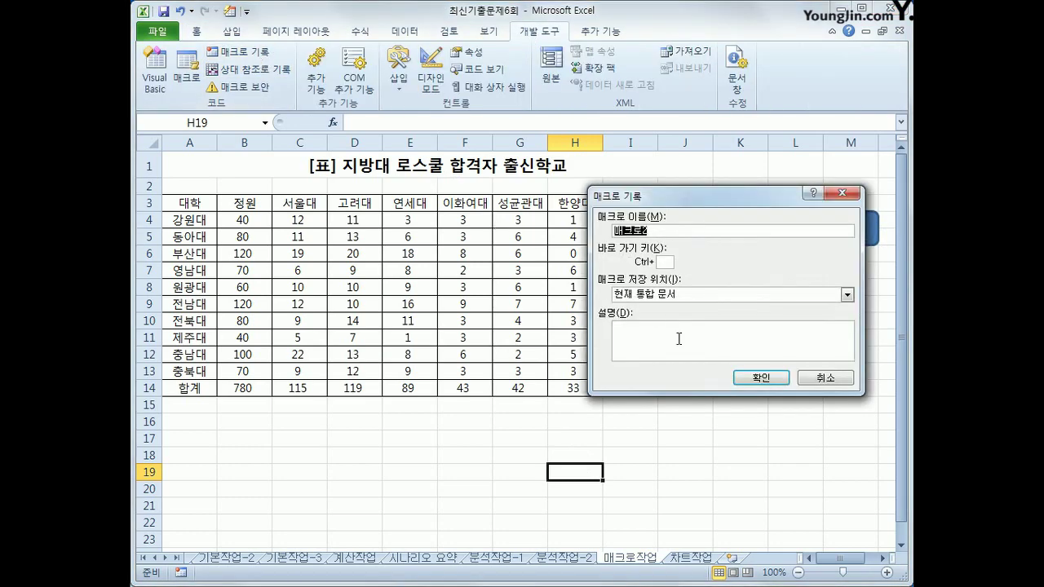
pyautogui.write('비ㅂ')
pyautogui.click(762, 377)
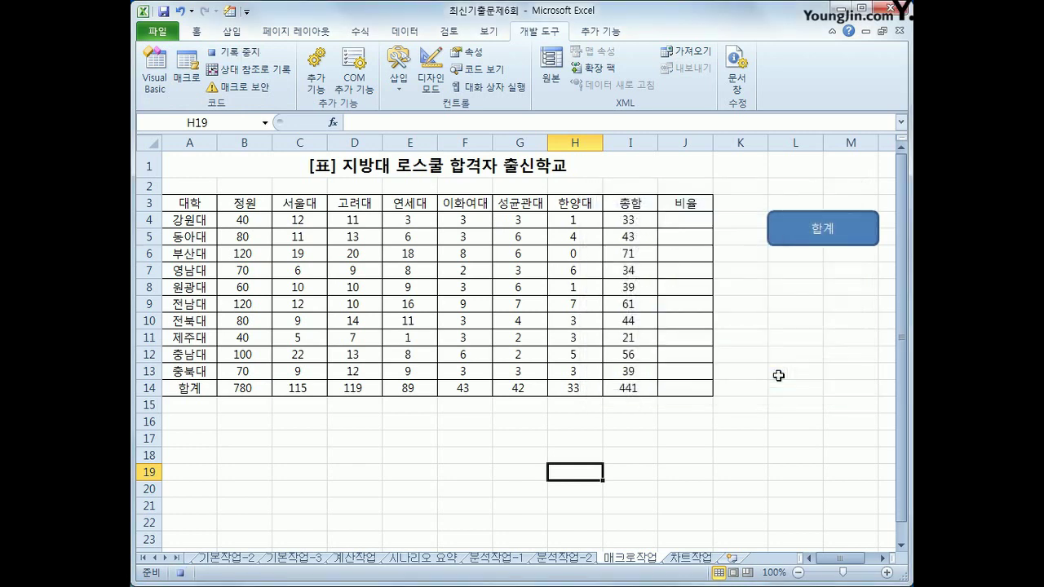
# Step: Enter =(I4/B4)*100 in the 비율 cell J4 and fill the formula through J14
pyautogui.click(698, 219)
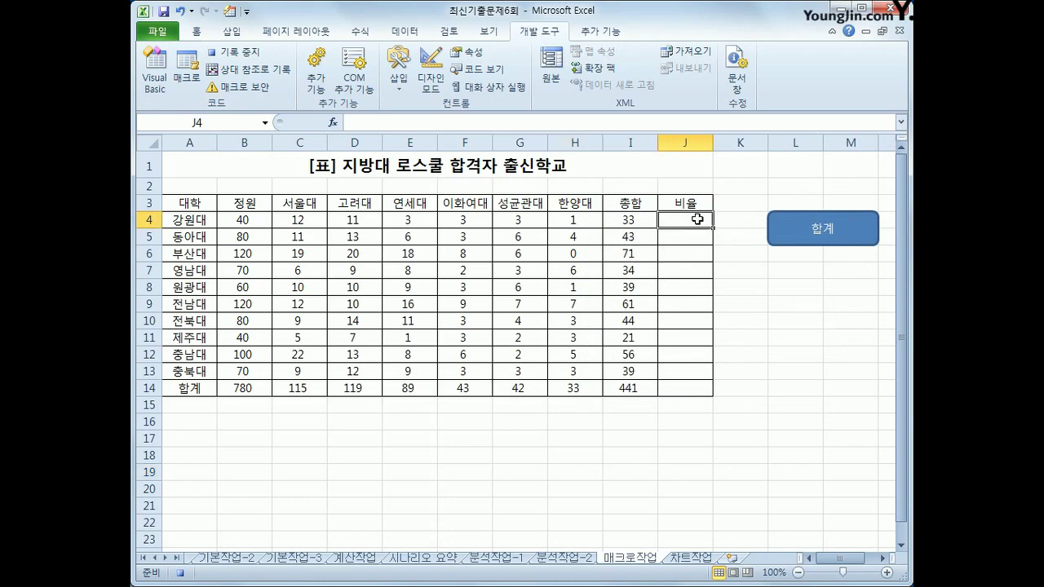
pyautogui.write('=(')
pyautogui.press('Left')
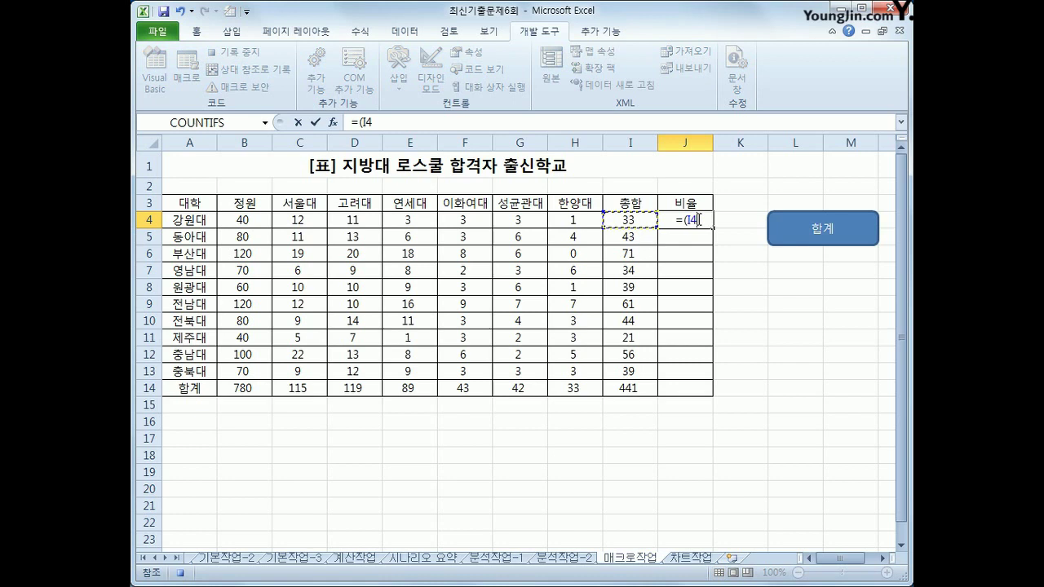
pyautogui.write('/')
pyautogui.press('Left')
pyautogui.press('Left')
pyautogui.press('Left')
pyautogui.press('Left')
pyautogui.press('Left')
pyautogui.press('Left')
pyautogui.press('Left')
pyautogui.press('Left')
pyautogui.write(')*')
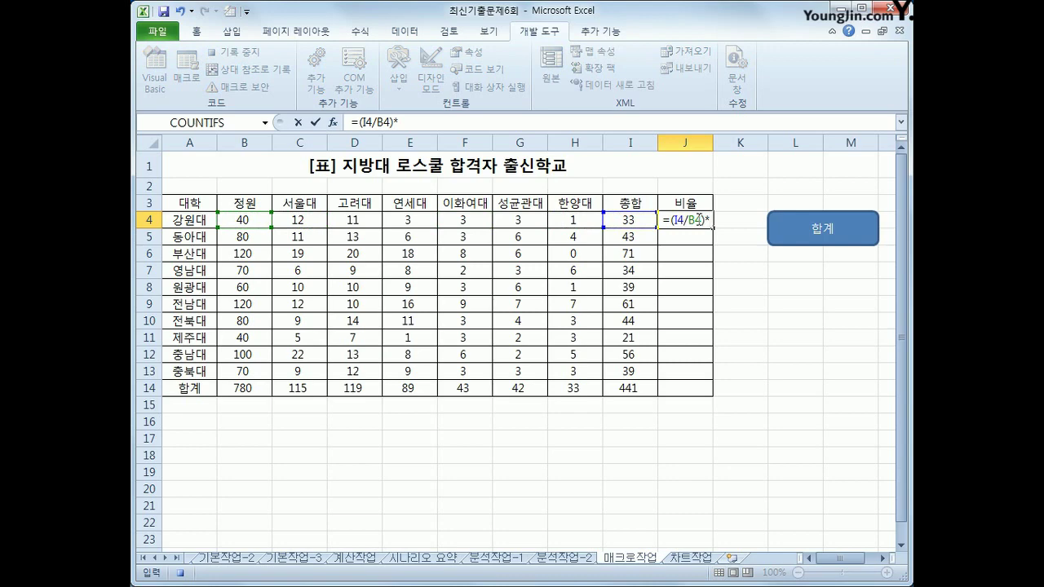
pyautogui.write('100')
pyautogui.press('Return')
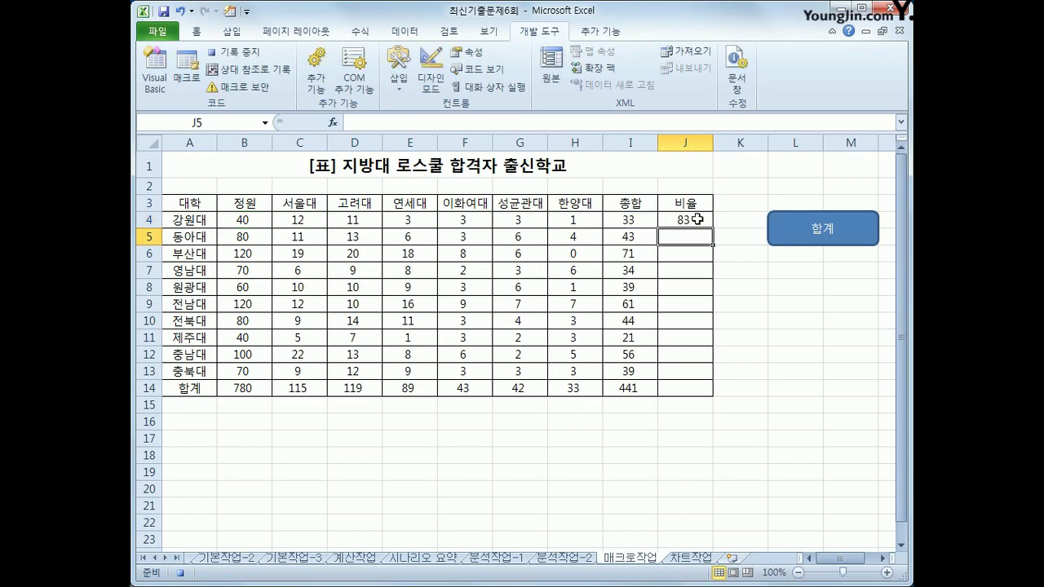
pyautogui.click(697, 219)
pyautogui.moveTo(712, 228); pyautogui.dragTo(713, 394)
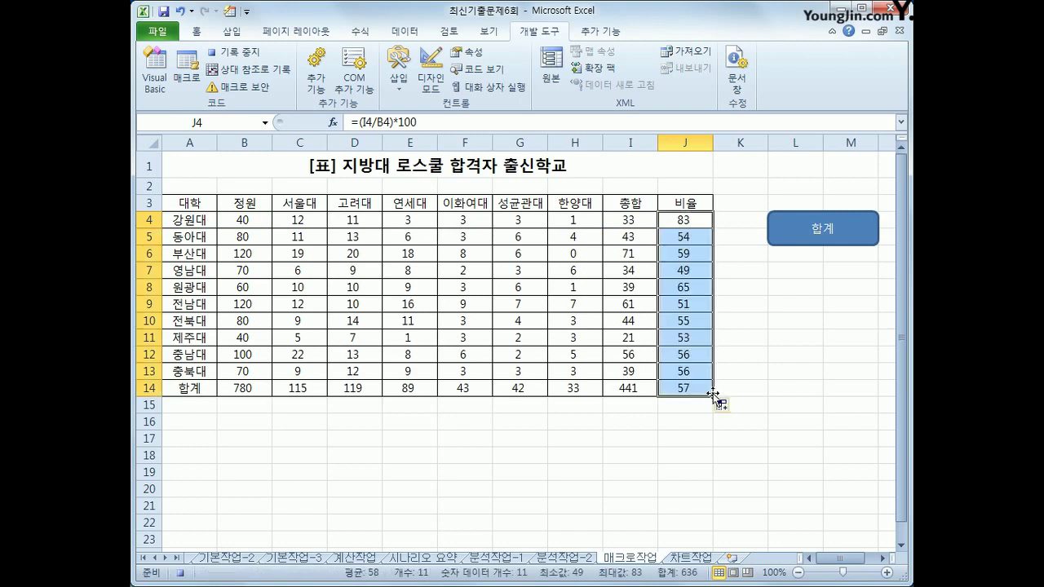
# Step: Display the 비율 values in J4:J14 with two decimal places, and stop the macro recording
pyautogui.click(680, 382)
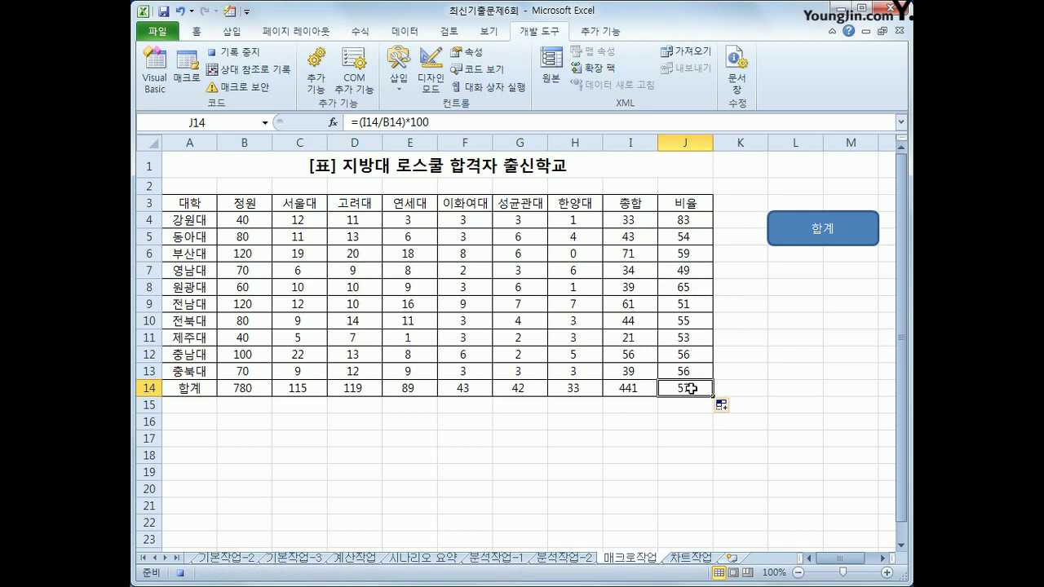
pyautogui.moveTo(690, 389); pyautogui.dragTo(690, 221)
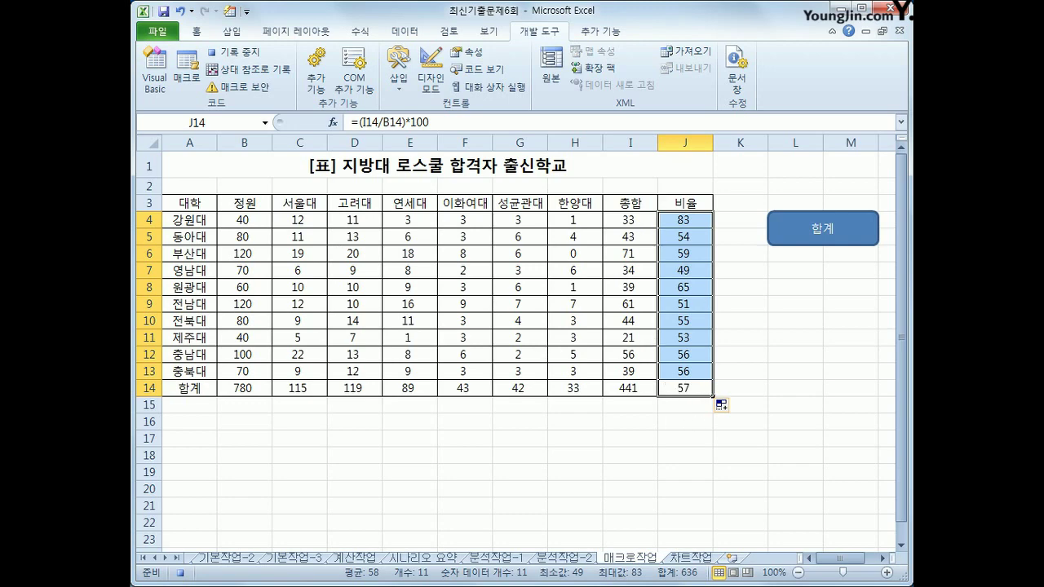
pyautogui.click(208, 32)
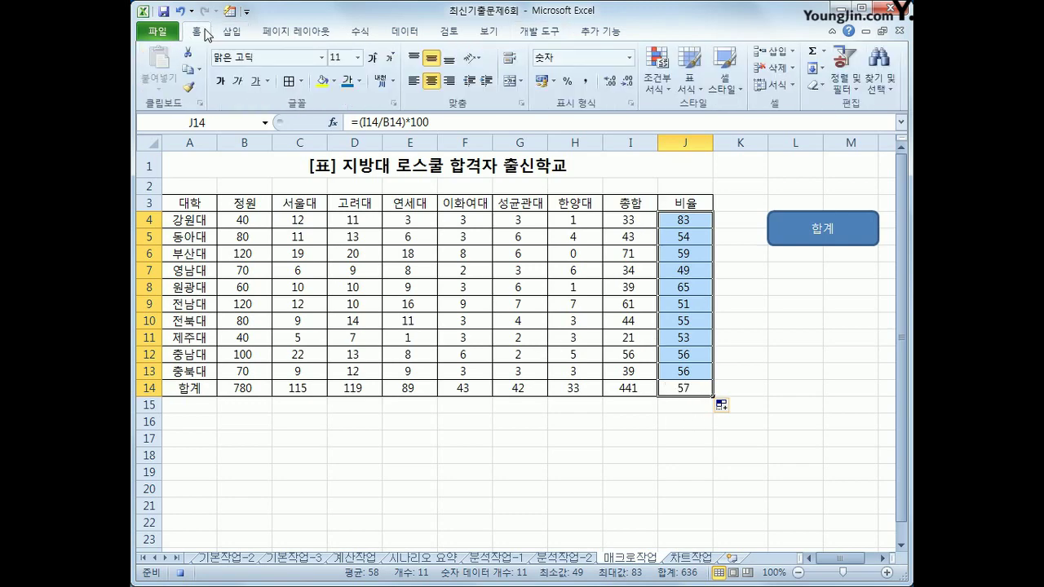
pyautogui.click(612, 82)
pyautogui.click(614, 82)
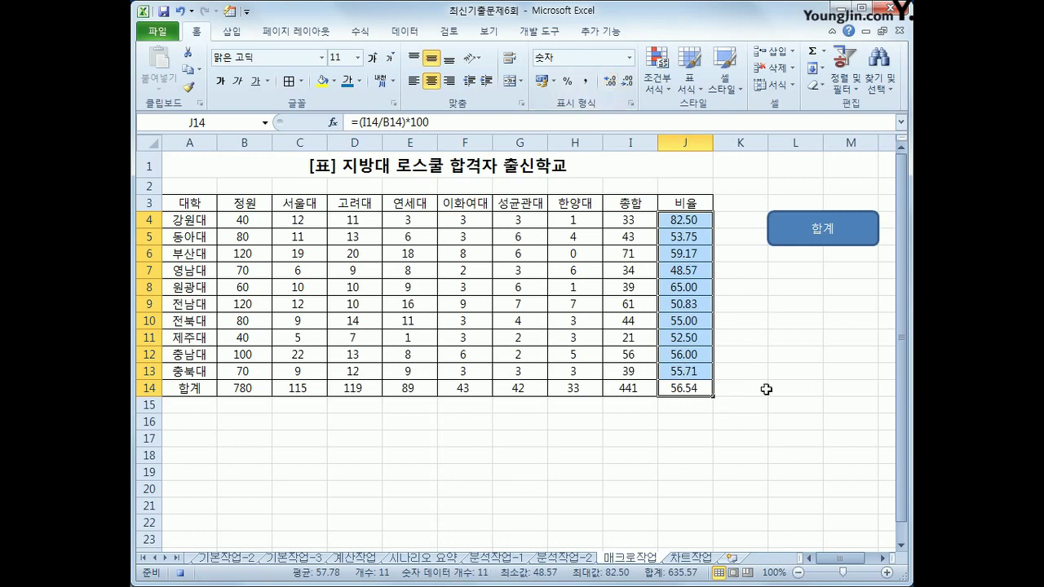
pyautogui.click(684, 387)
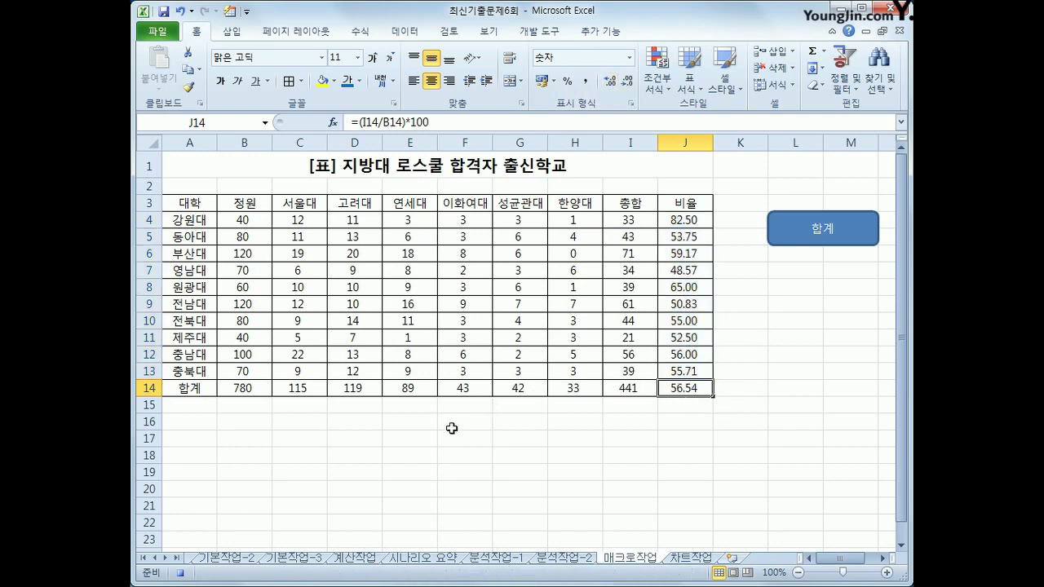
pyautogui.click(173, 578)
pyautogui.click(541, 489)
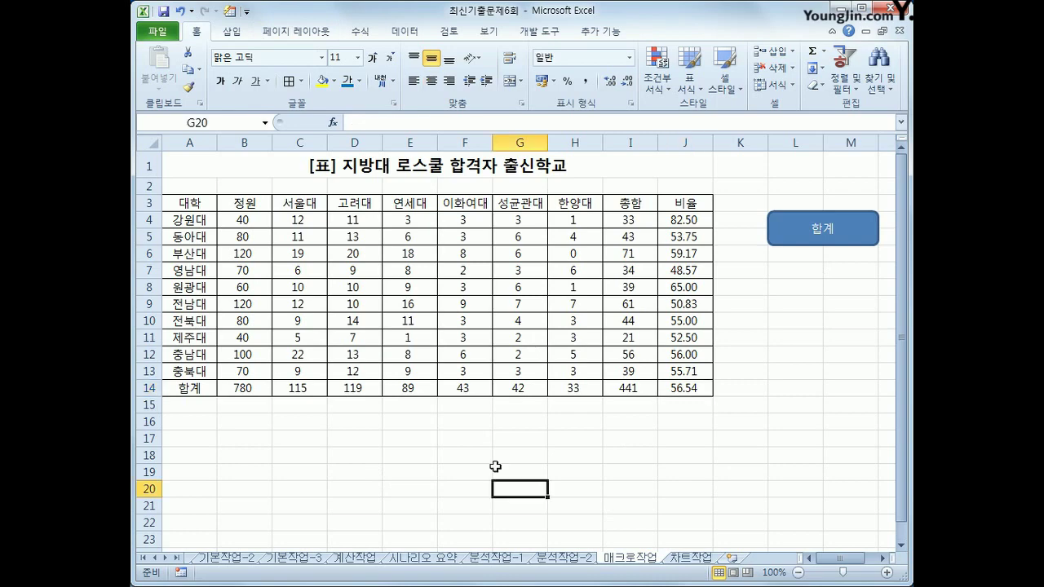
# Step: Draw a cross shape about 1.16 cm by 3.81 cm over cells L7:M8 and label it 비율
pyautogui.click(232, 31)
pyautogui.click(305, 51)
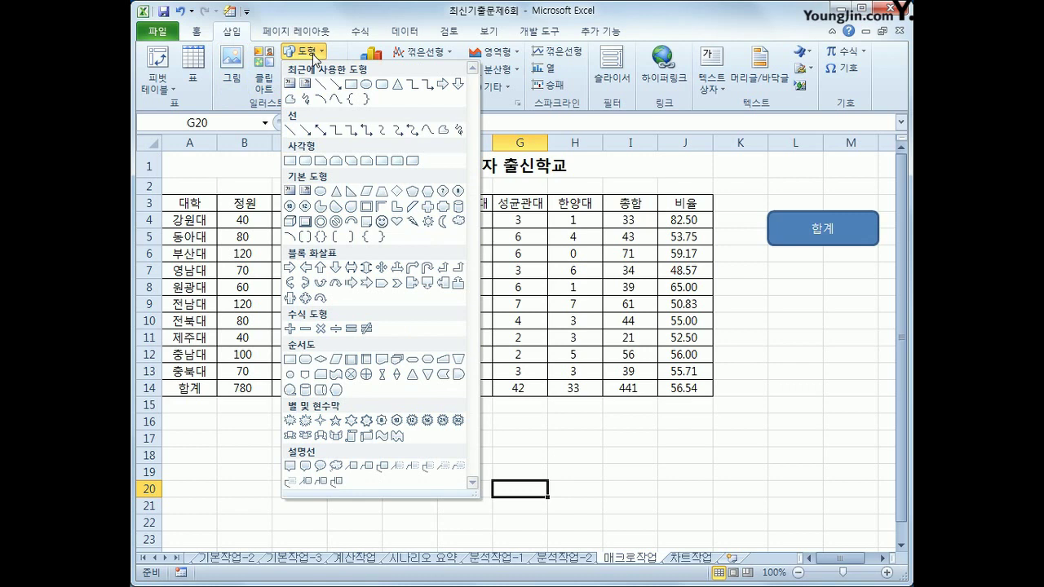
pyautogui.click(426, 209)
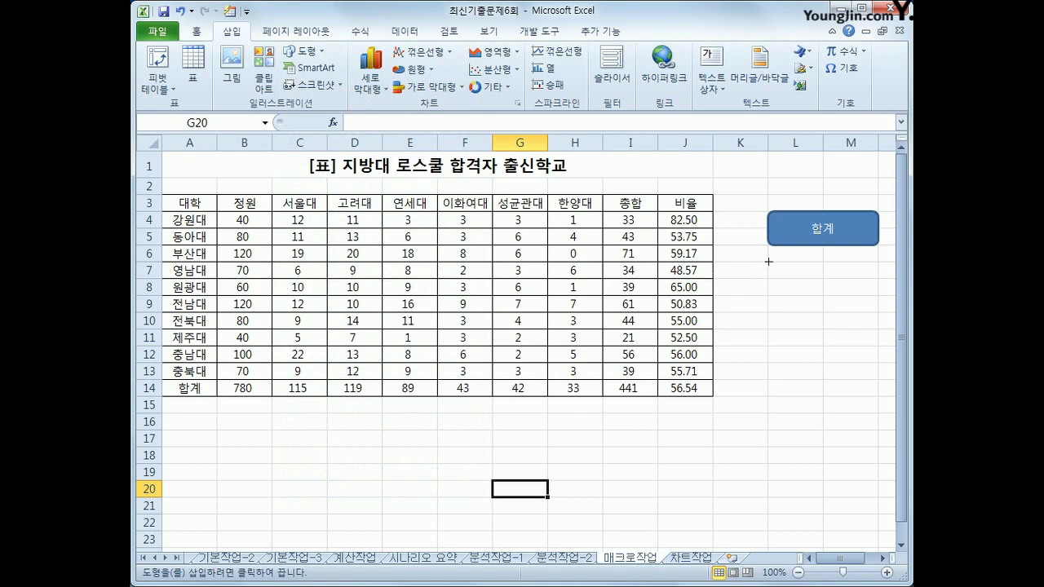
pyautogui.moveTo(767, 261); pyautogui.dragTo(865, 292)
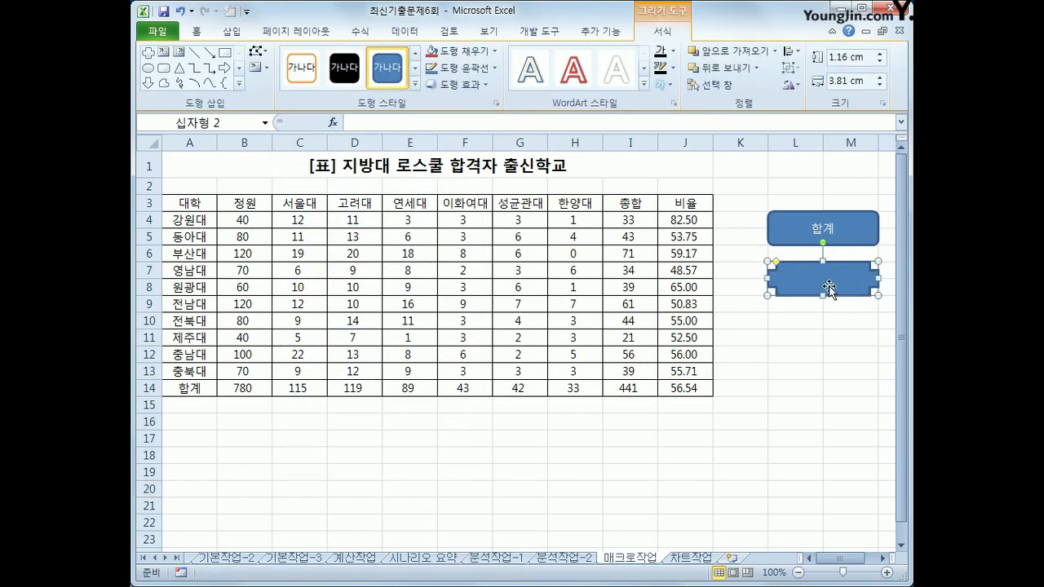
pyautogui.write('비율')
# Step: Assign the 비율 macro to the cross shape
pyautogui.click(808, 262)
pyautogui.rightClick(809, 261)
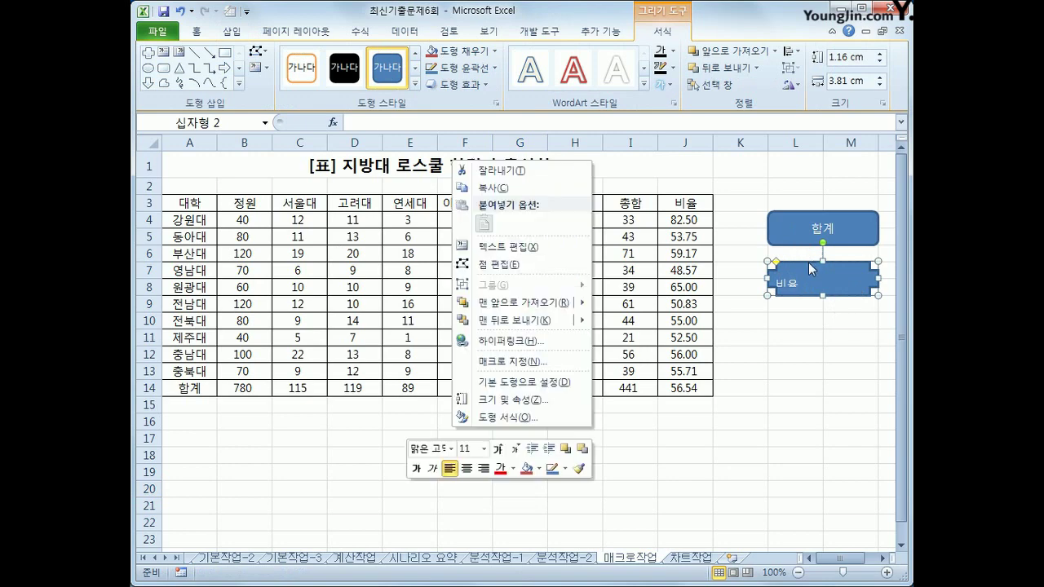
pyautogui.click(513, 363)
pyautogui.click(372, 286)
pyautogui.click(371, 277)
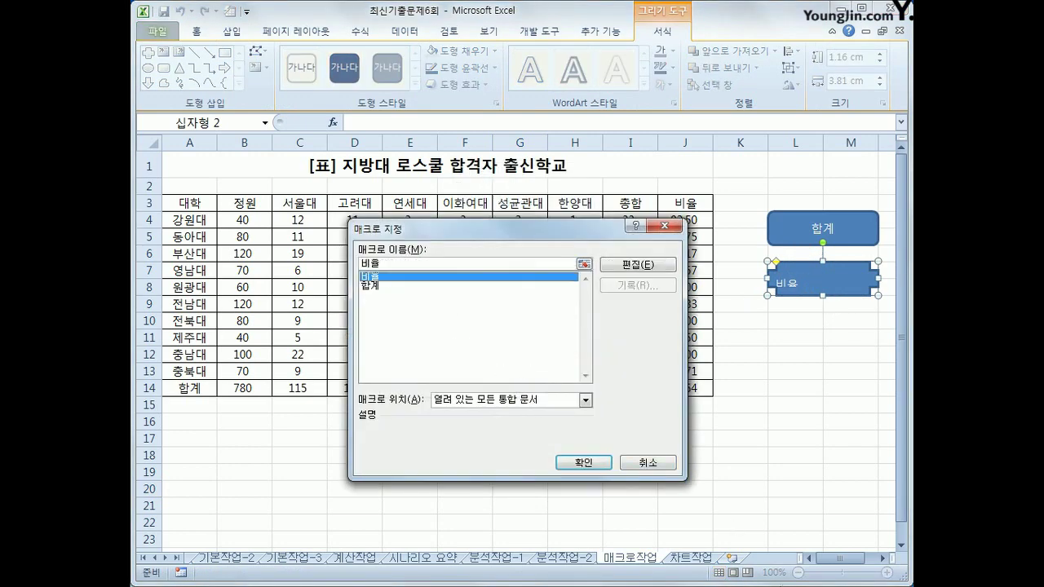
pyautogui.click(583, 463)
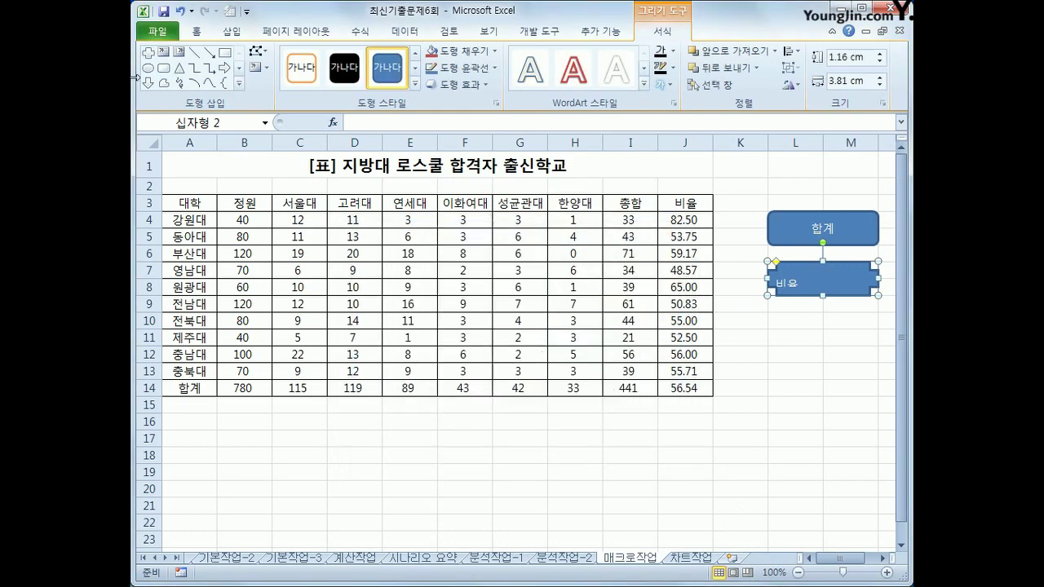
# Step: Center the cross shape's 비율 label horizontally and vertically
pyautogui.click(200, 31)
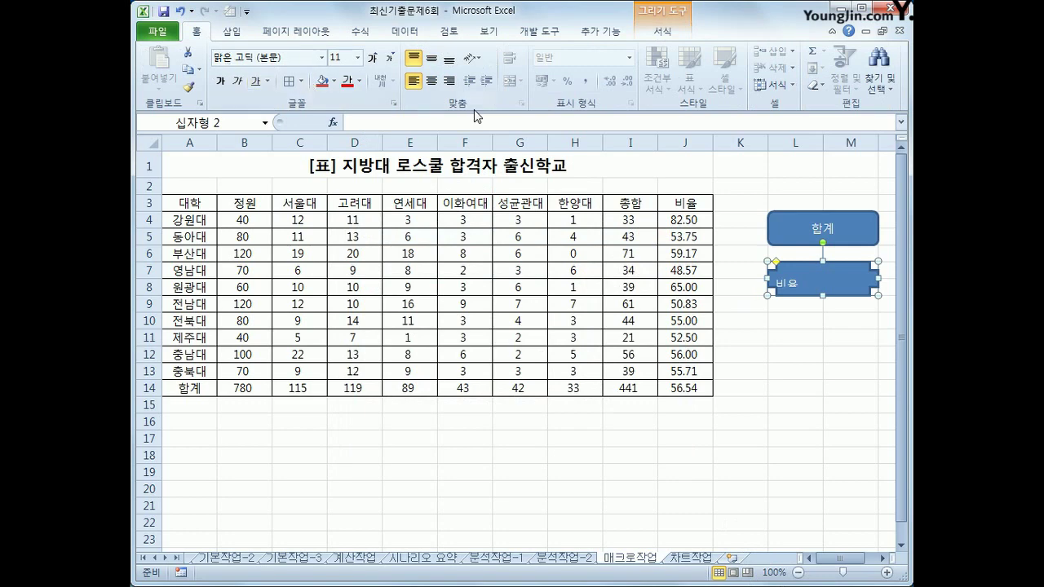
pyautogui.click(431, 80)
pyautogui.click(433, 60)
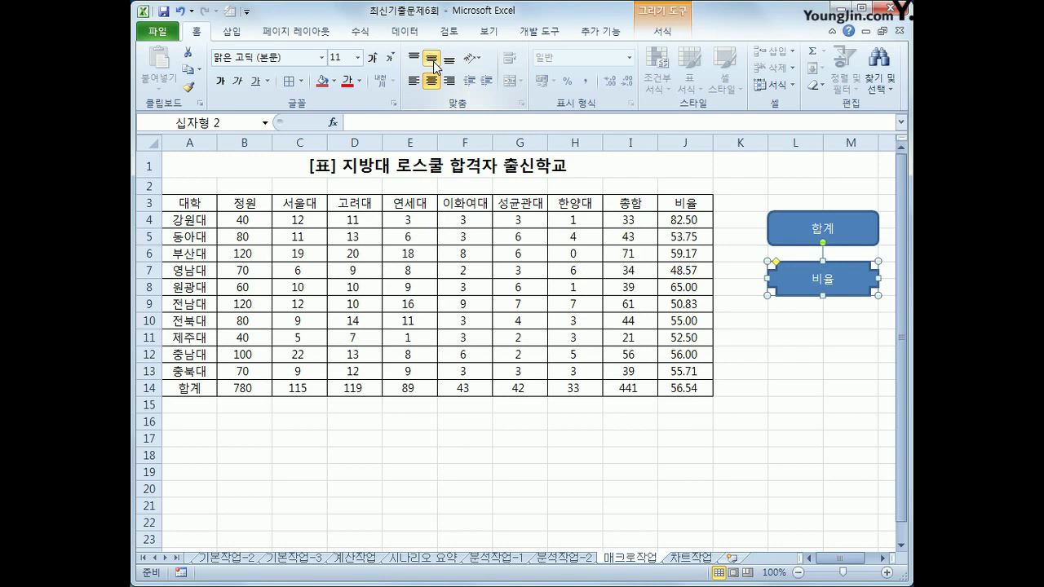
# Step: Change the column chart on the 차트작업 sheet to a line chart with markers
pyautogui.click(690, 558)
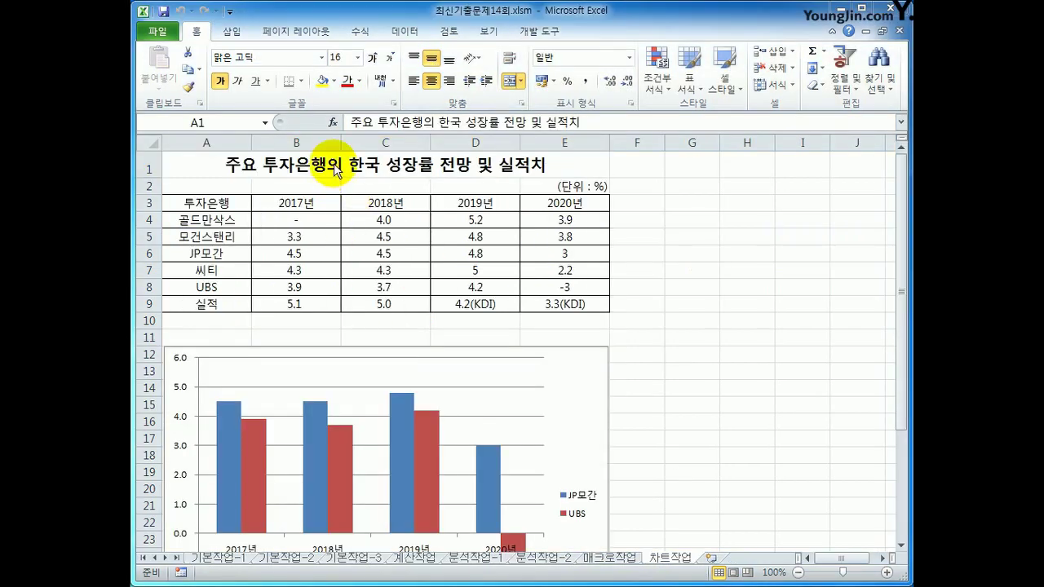
pyautogui.scroll(-1, 496, 455)
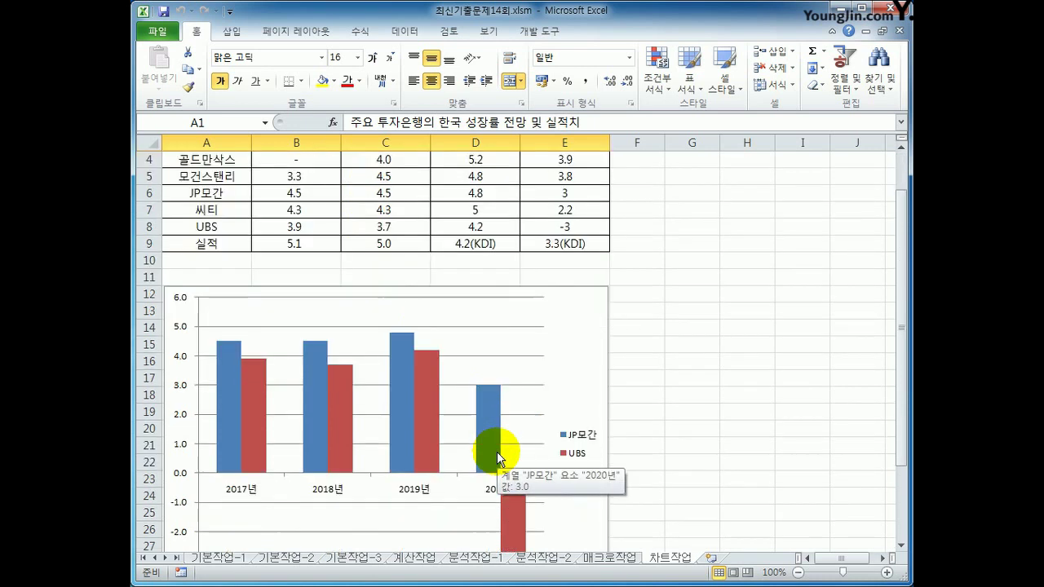
pyautogui.scroll(-1, 497, 458)
pyautogui.click(567, 461)
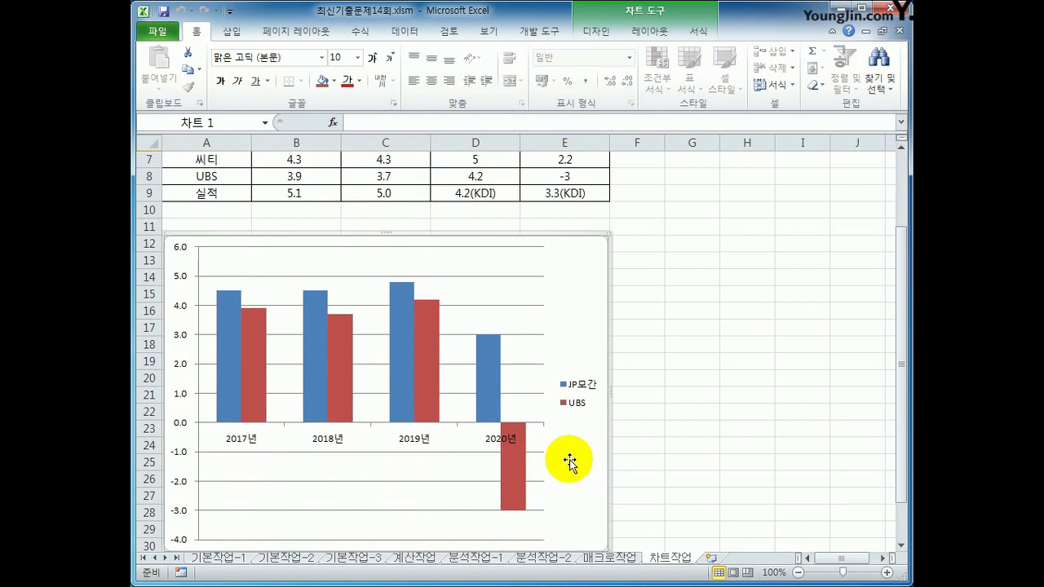
pyautogui.scroll(-1, 570, 463)
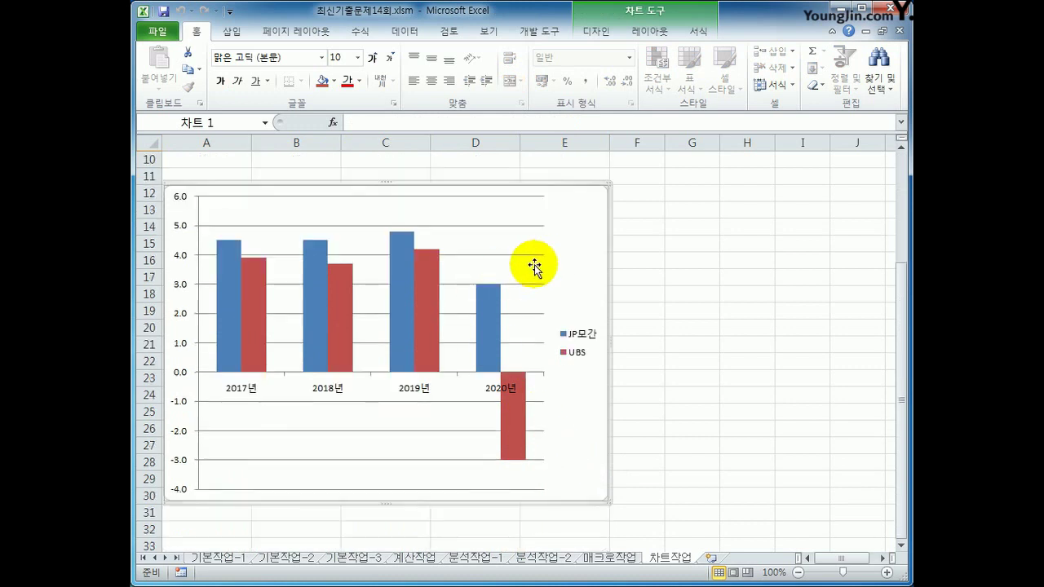
pyautogui.rightClick(573, 231)
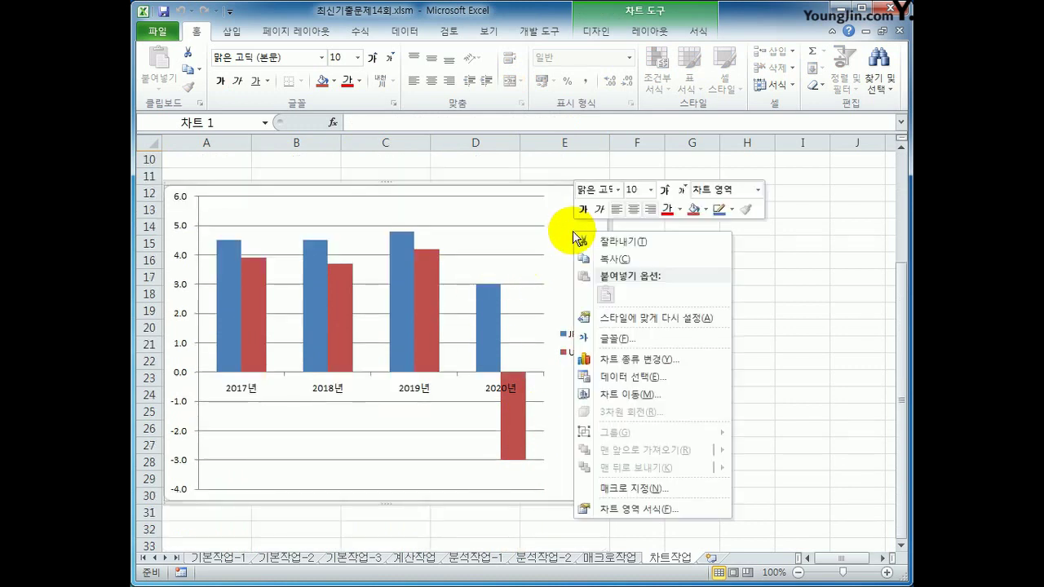
pyautogui.click(664, 364)
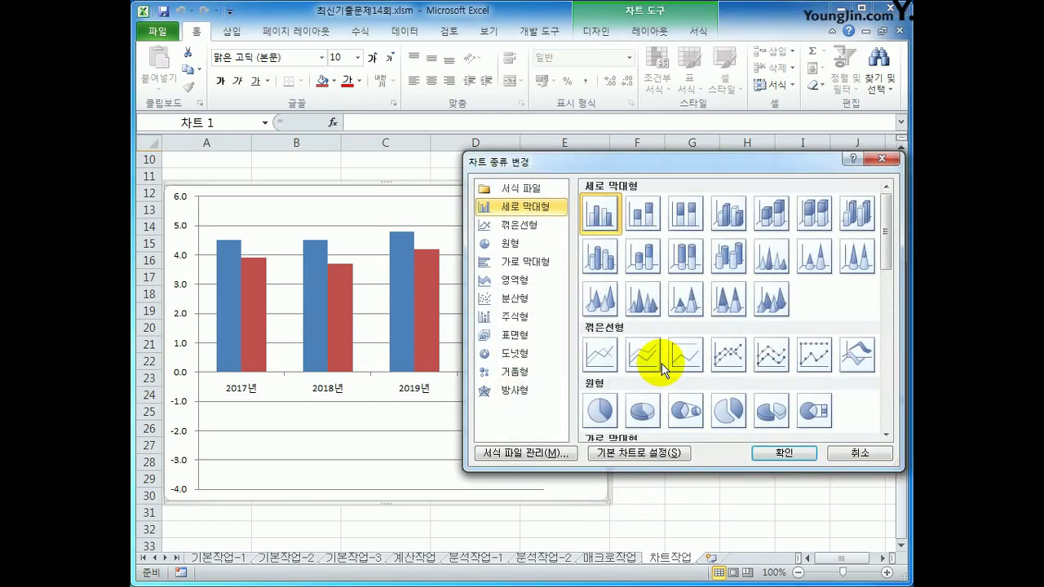
pyautogui.moveTo(655, 167); pyautogui.dragTo(568, 146)
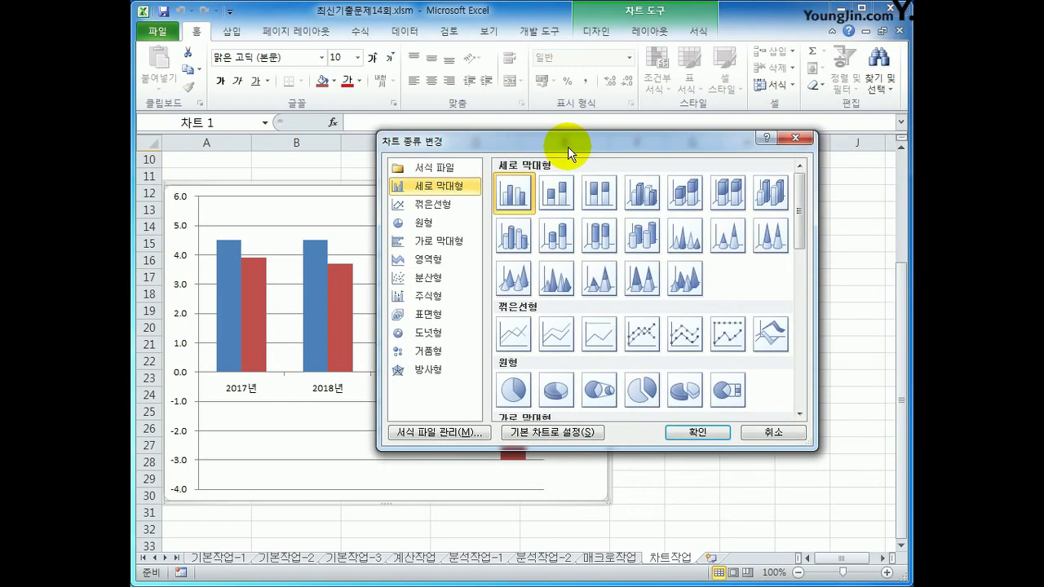
pyautogui.click(642, 334)
pyautogui.click(682, 431)
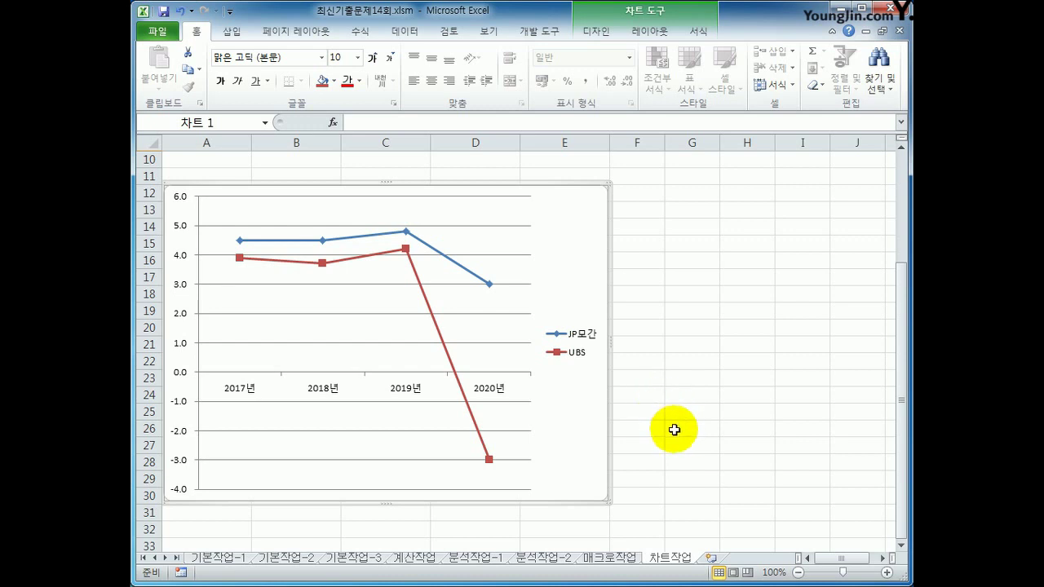
# Step: Add the 모건스탠리 row A5:E5 to the line chart as a new data series
pyautogui.scroll(2, 676, 428)
pyautogui.scroll(1, 675, 428)
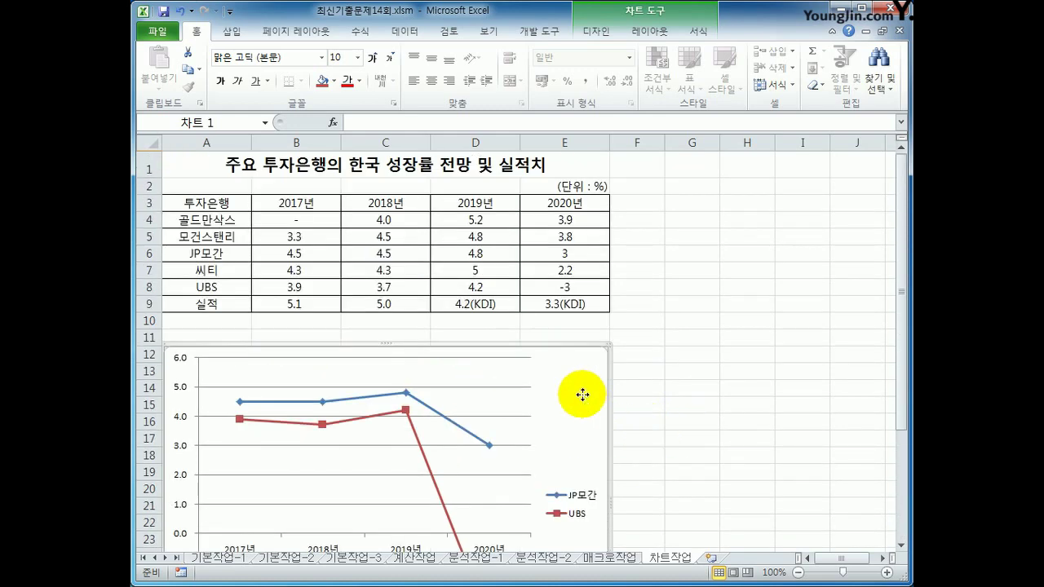
pyautogui.scroll(-2, 582, 400)
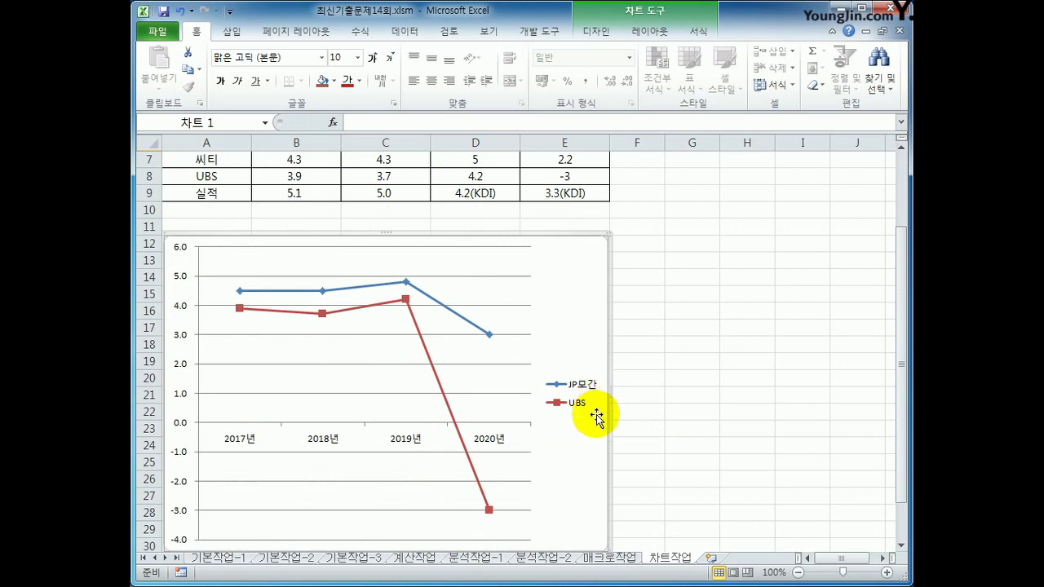
pyautogui.scroll(2, 592, 418)
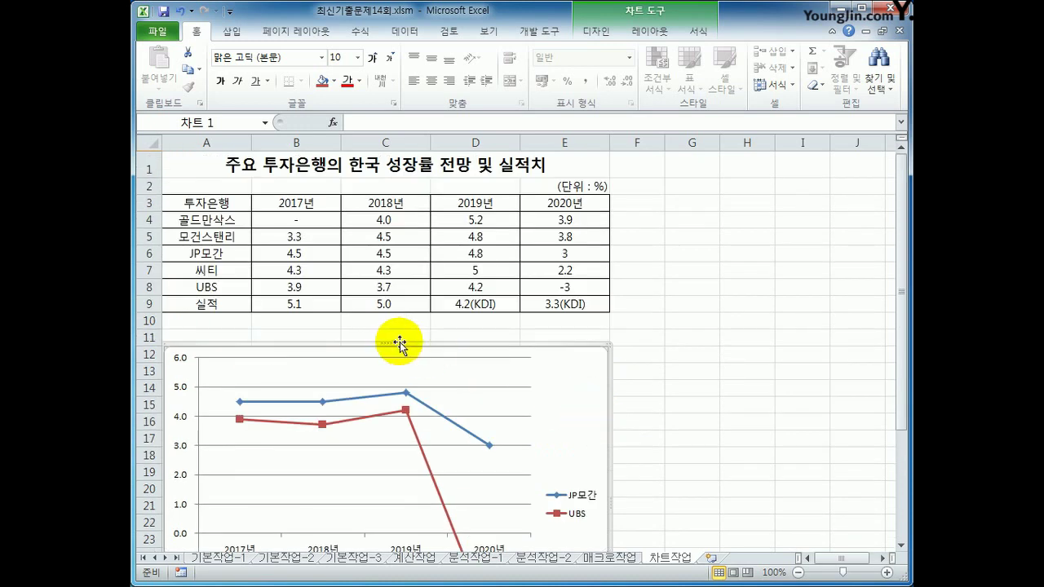
pyautogui.moveTo(226, 239); pyautogui.dragTo(541, 239)
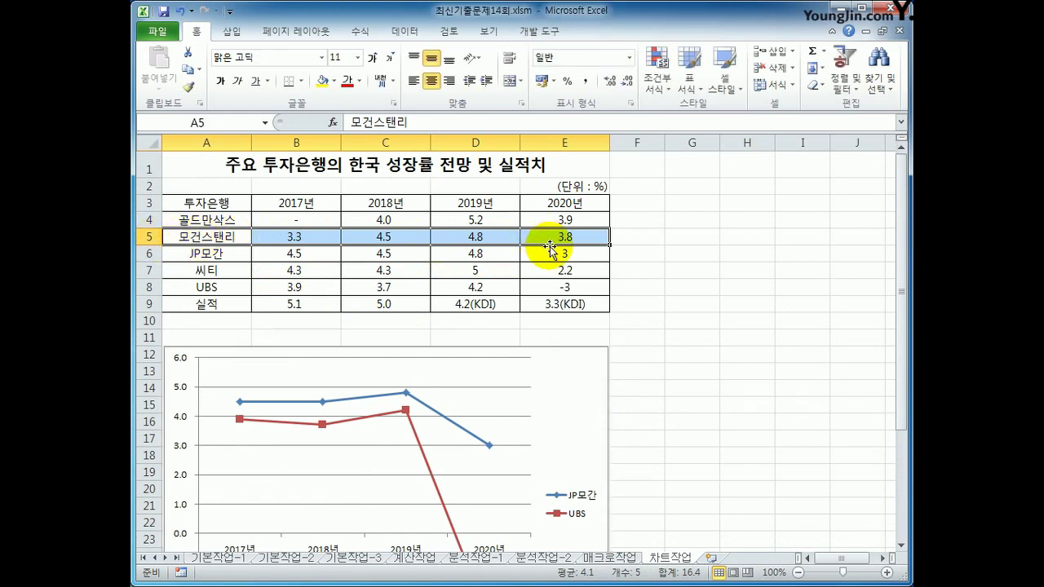
pyautogui.hotkey('ctrl', 'c')
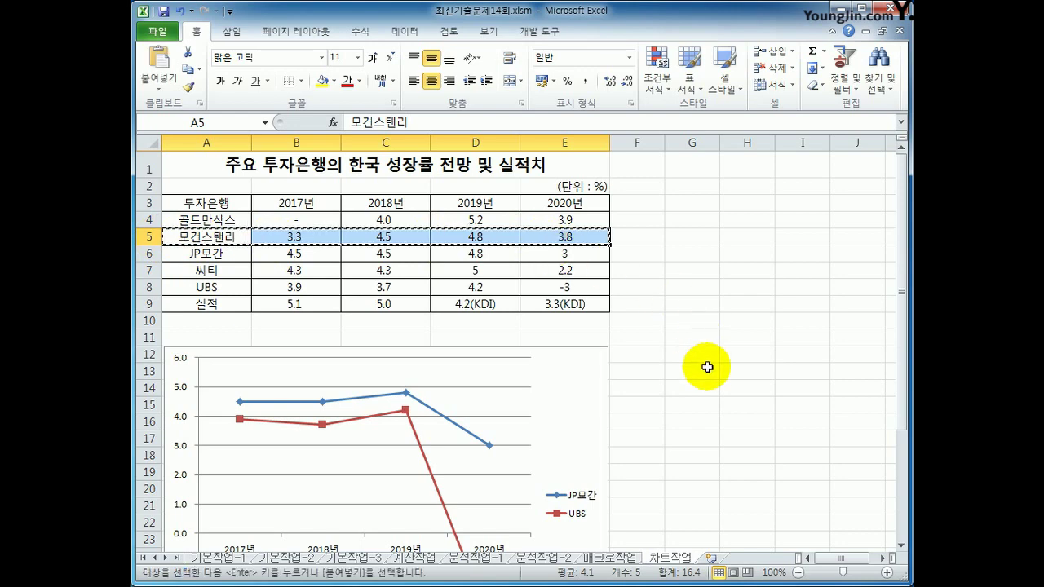
pyautogui.click(564, 373)
pyautogui.scroll(-2, 636, 410)
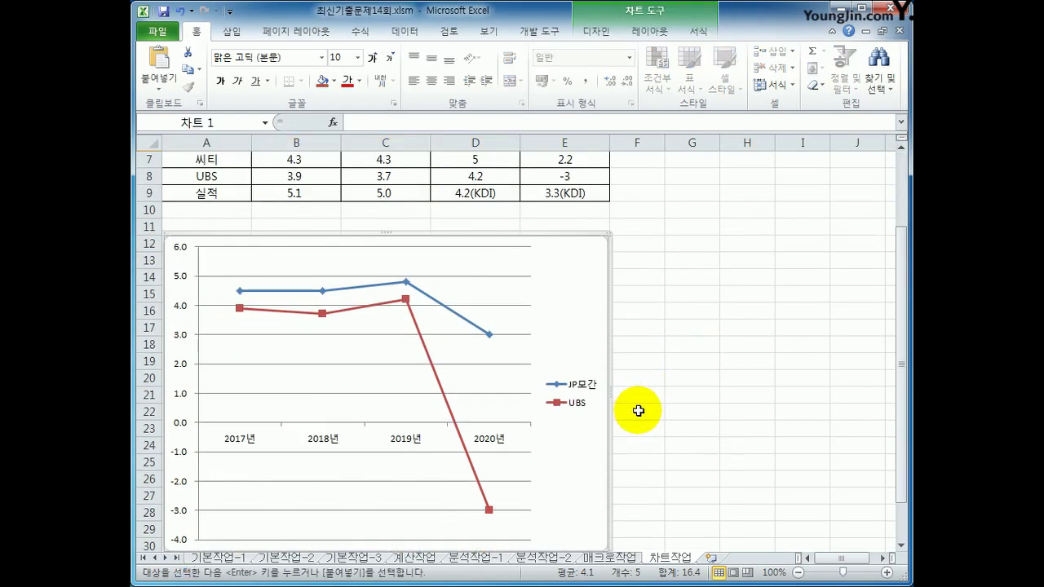
pyautogui.hotkey('ctrl', 'v')
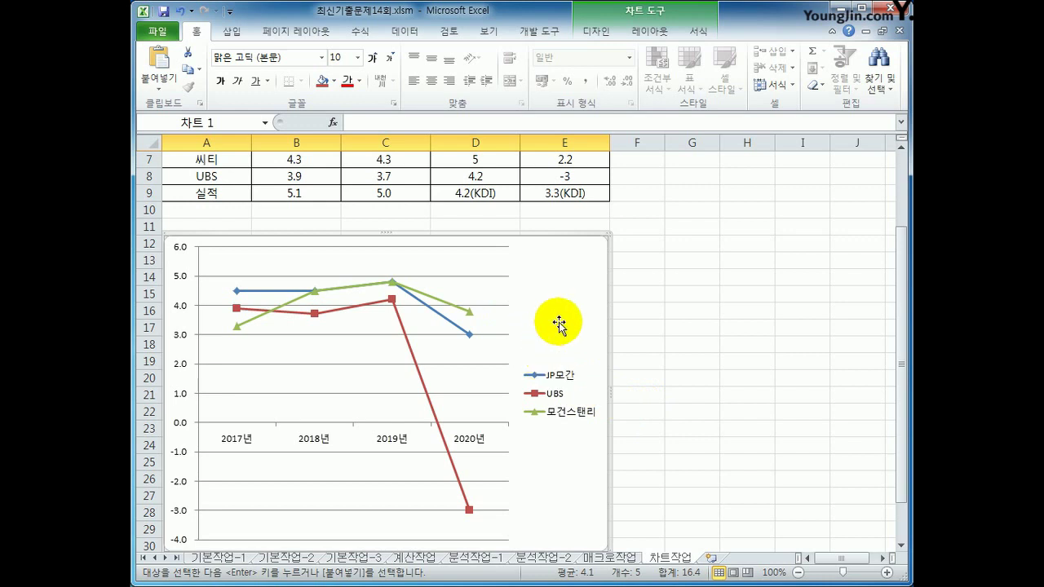
# Step: Add a title above the chart reading 한국 성장률 전망 및 실적
pyautogui.click(649, 31)
pyautogui.click(387, 89)
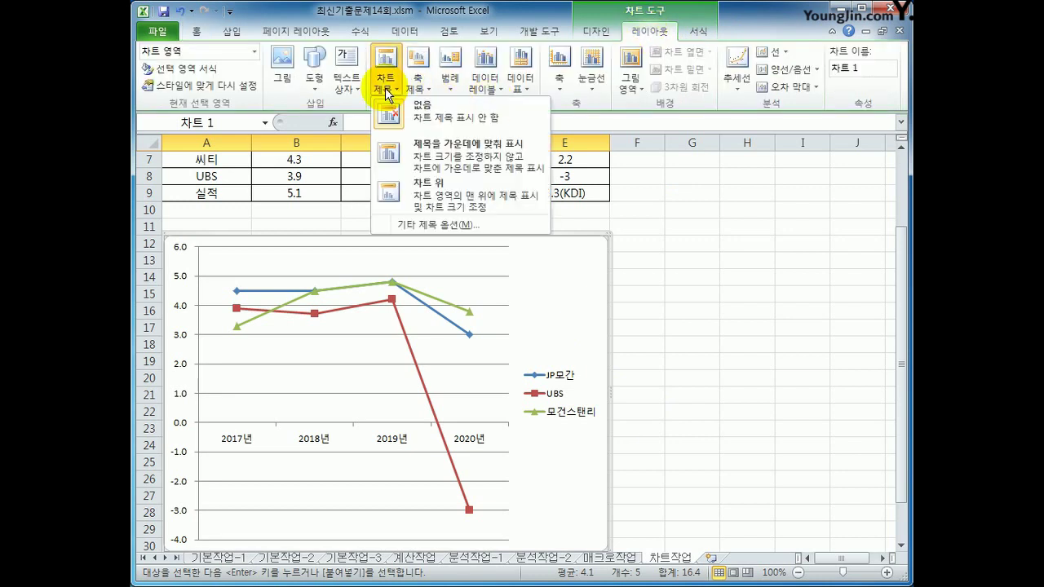
pyautogui.click(458, 203)
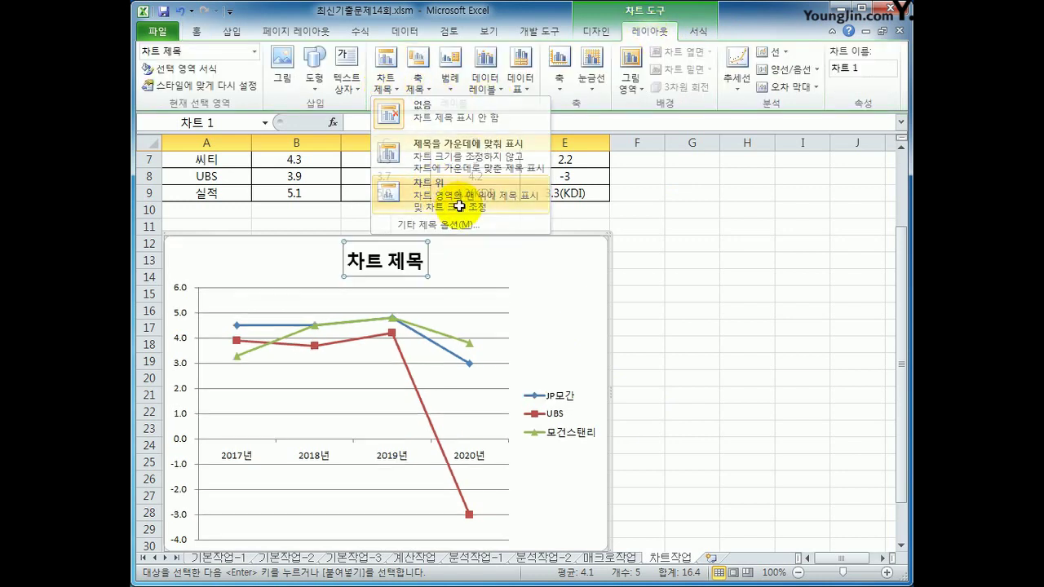
pyautogui.moveTo(347, 261); pyautogui.dragTo(424, 263)
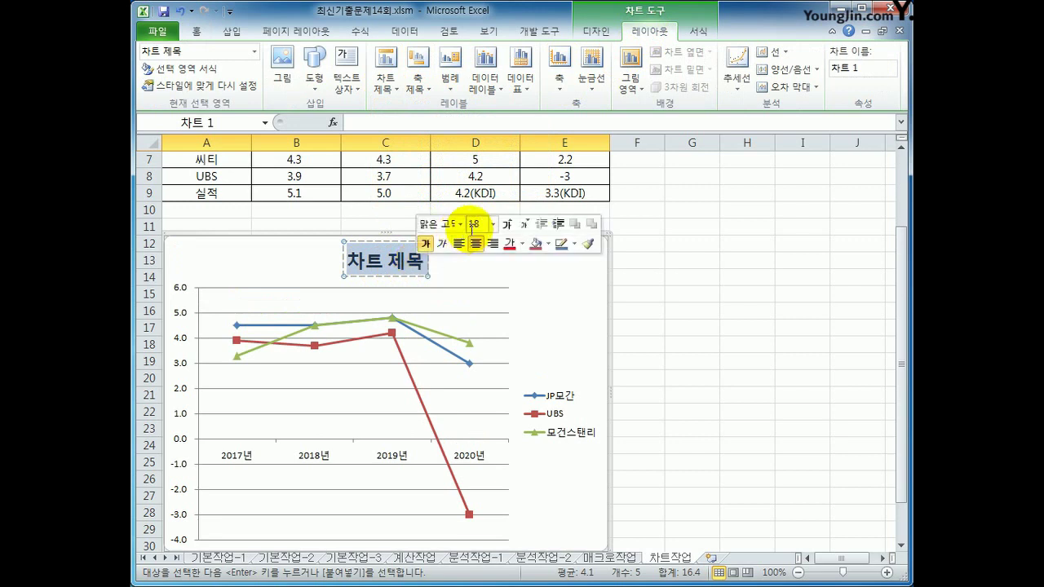
pyautogui.press('Escape')
pyautogui.write('gks')
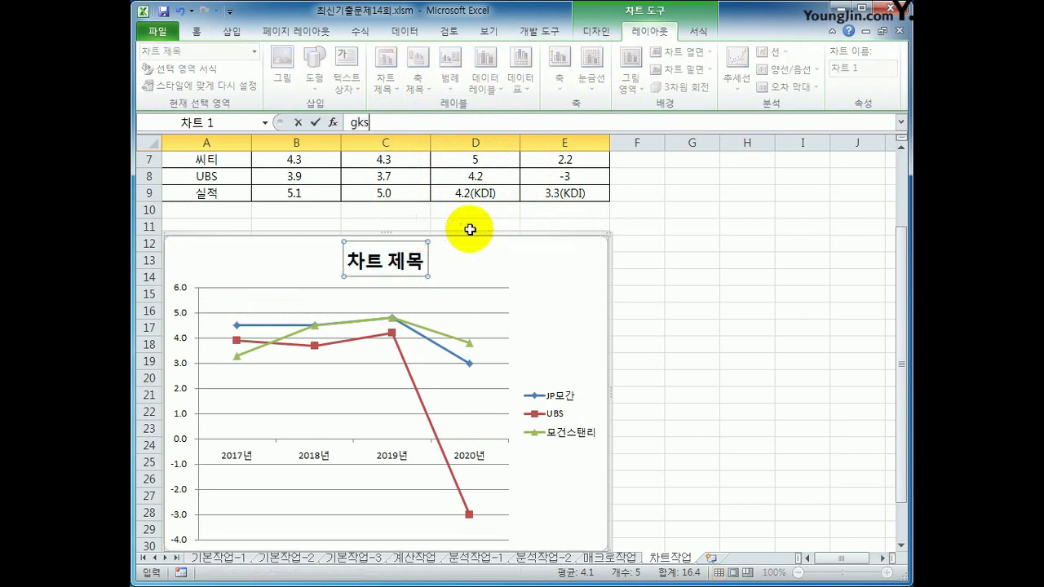
pyautogui.press('Return')
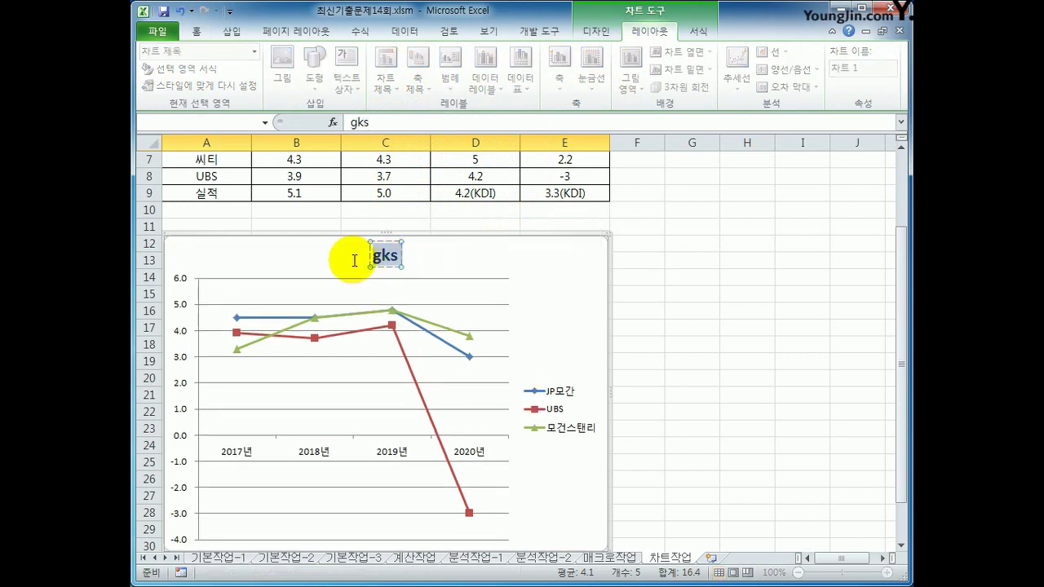
pyautogui.write('한국')
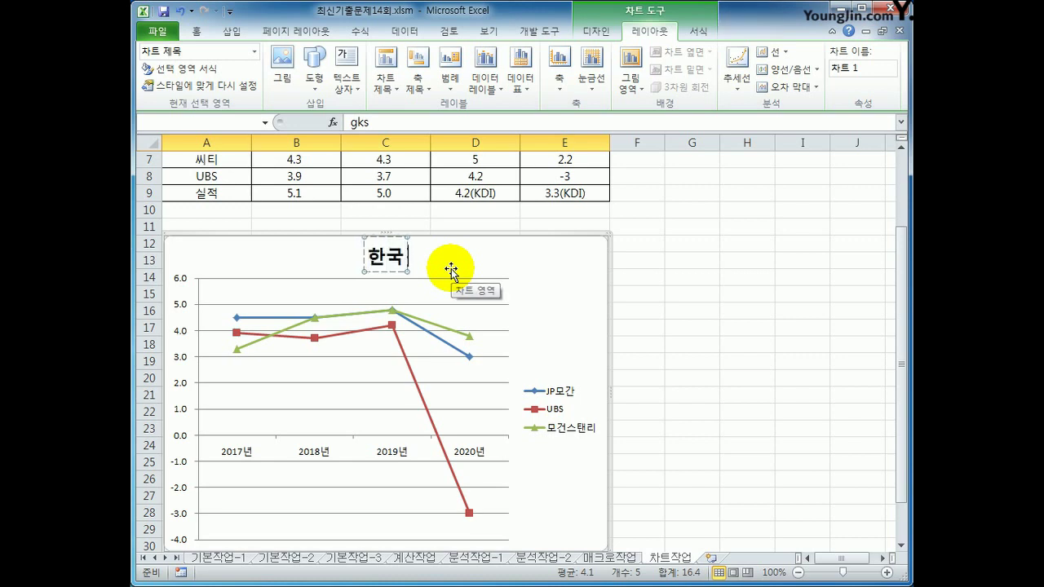
pyautogui.write(' 성장률')
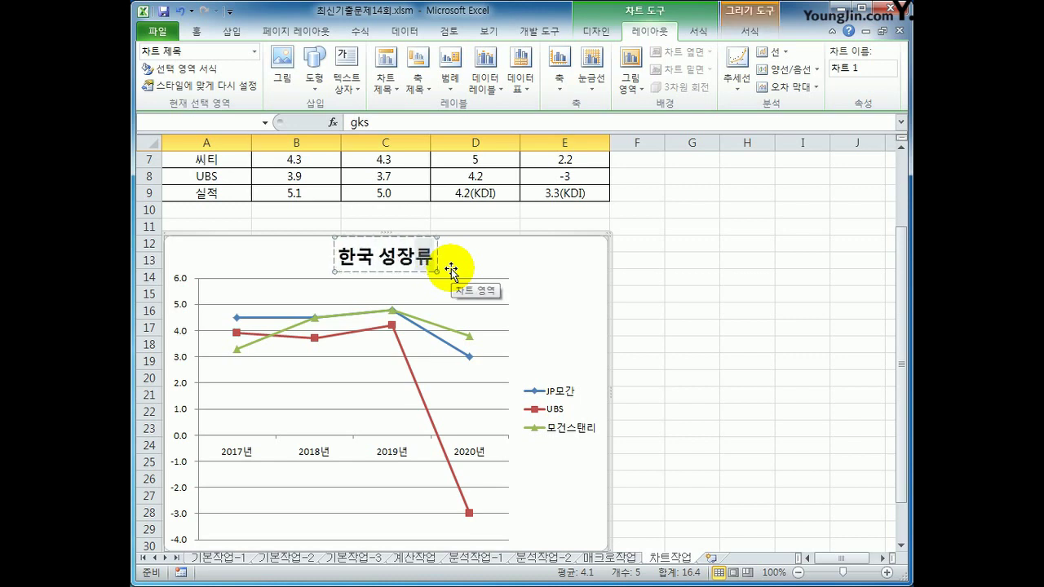
pyautogui.write(' 전마')
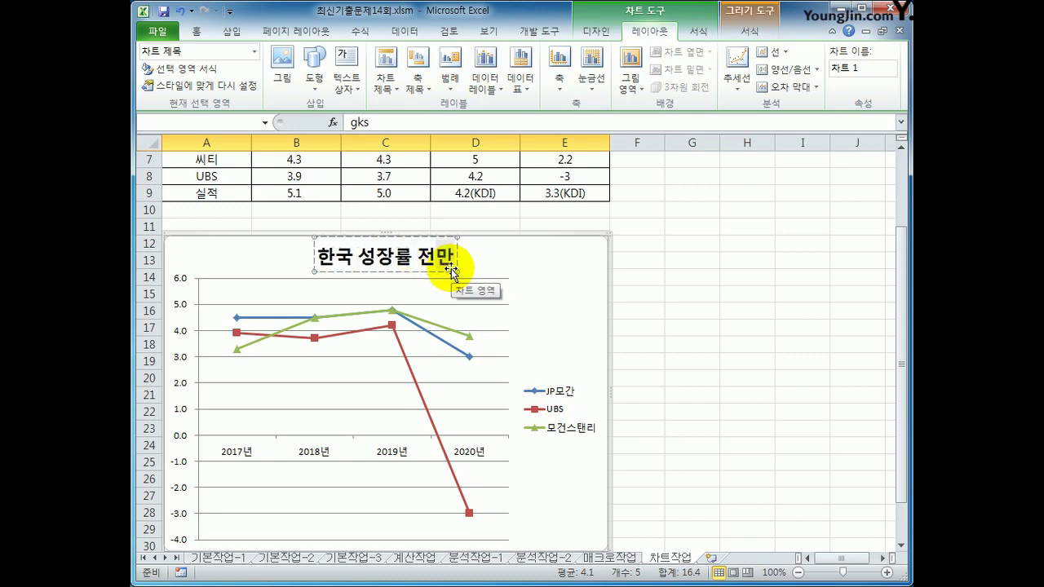
pyautogui.write(' 및 실적')
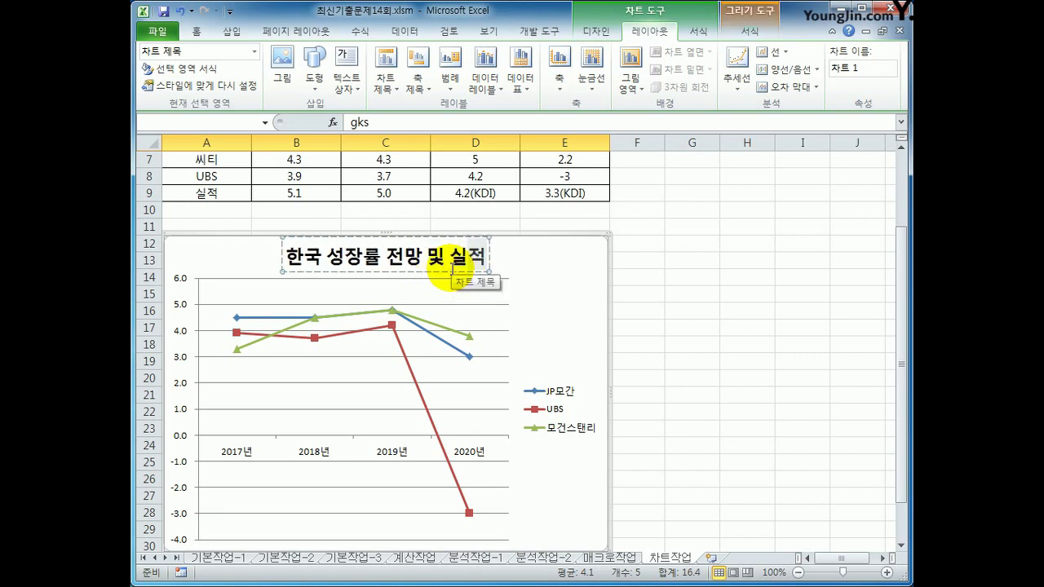
pyautogui.click(490, 261)
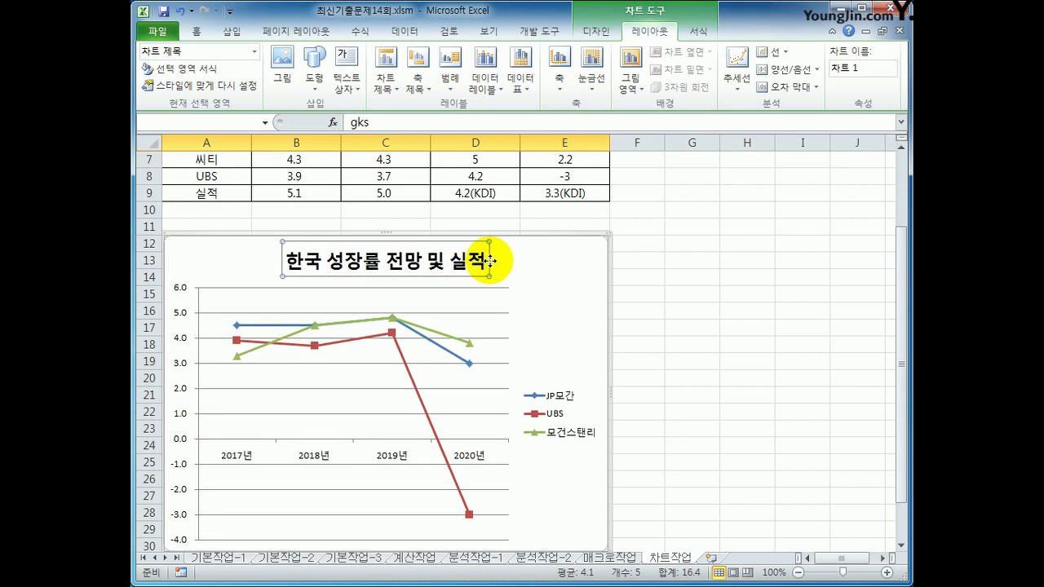
# Step: Format the chart title in the 궁서체 font at size 12
pyautogui.rightClick(489, 261)
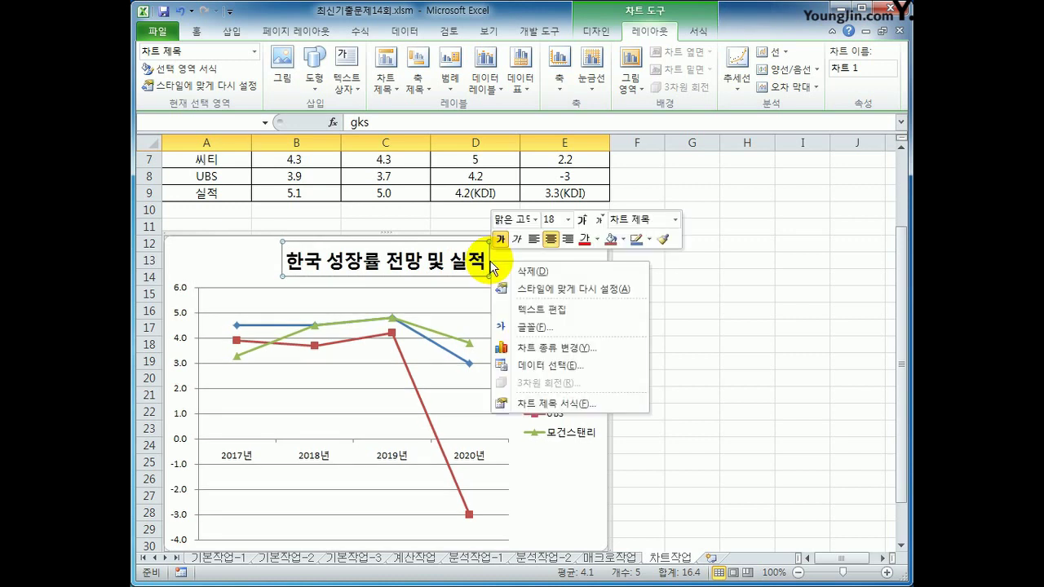
pyautogui.click(445, 275)
pyautogui.rightClick(445, 277)
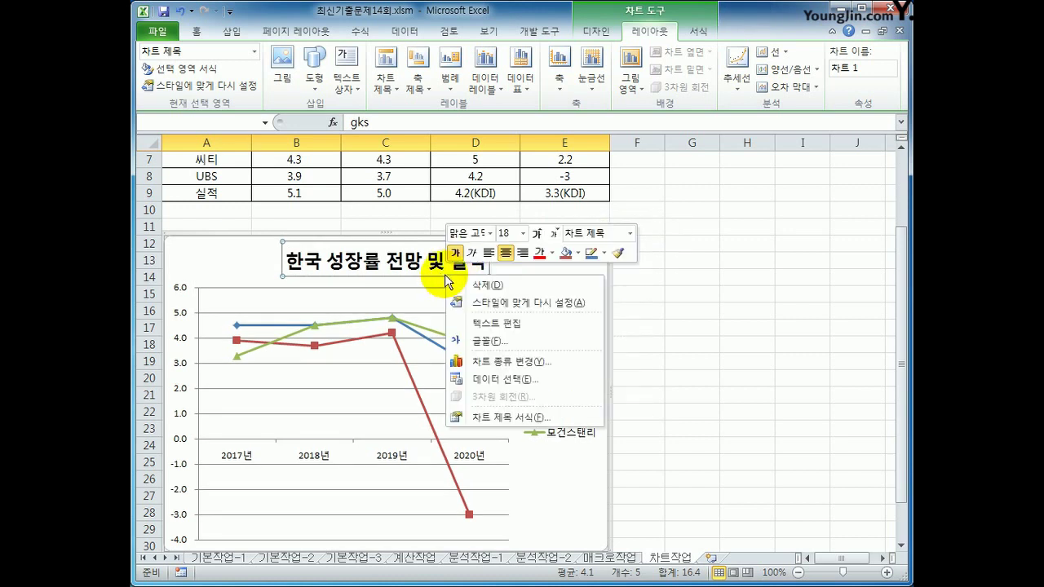
pyautogui.click(490, 235)
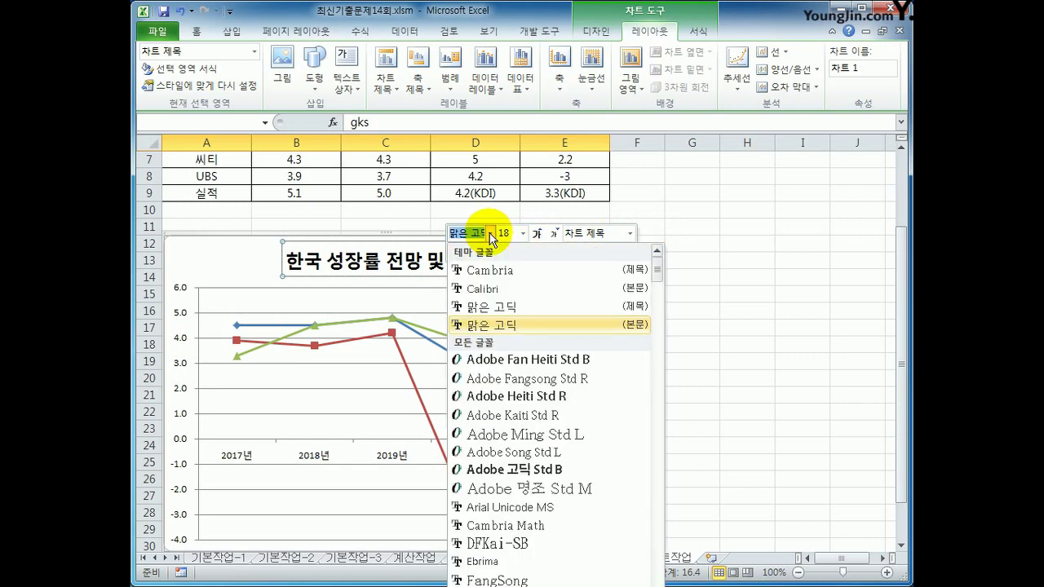
pyautogui.moveTo(658, 270); pyautogui.dragTo(656, 371)
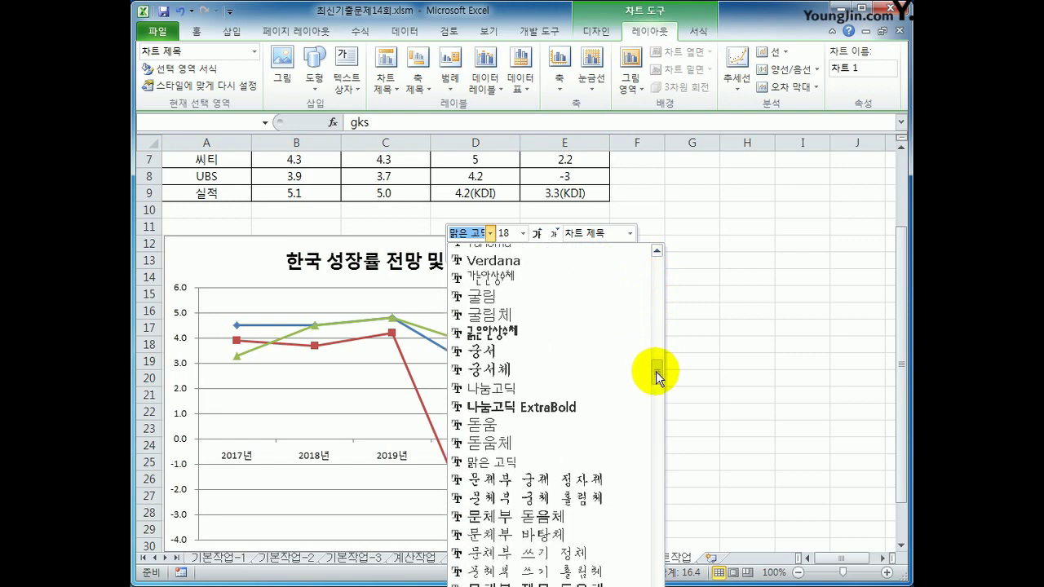
pyautogui.click(582, 370)
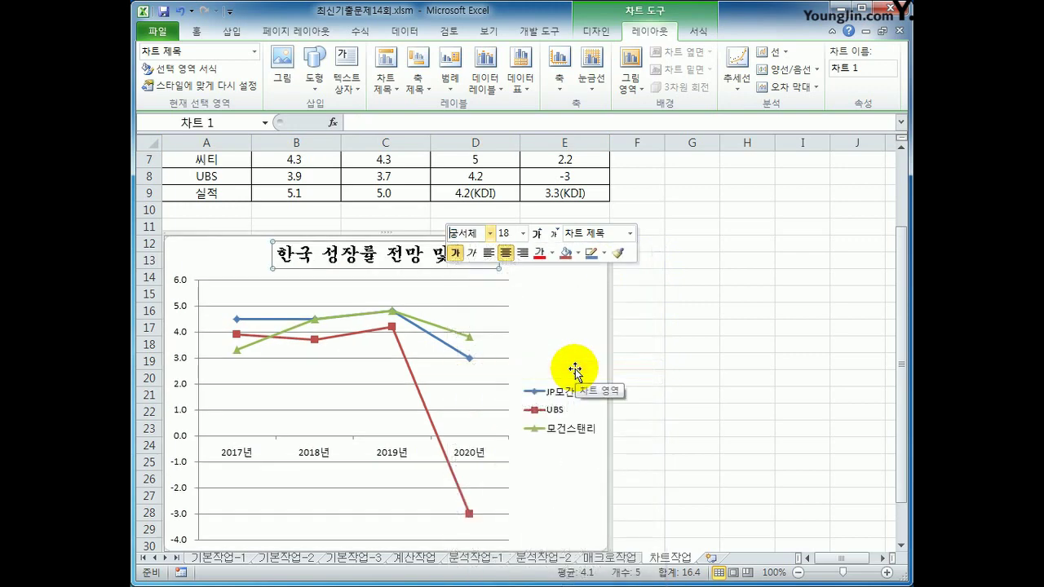
pyautogui.click(523, 233)
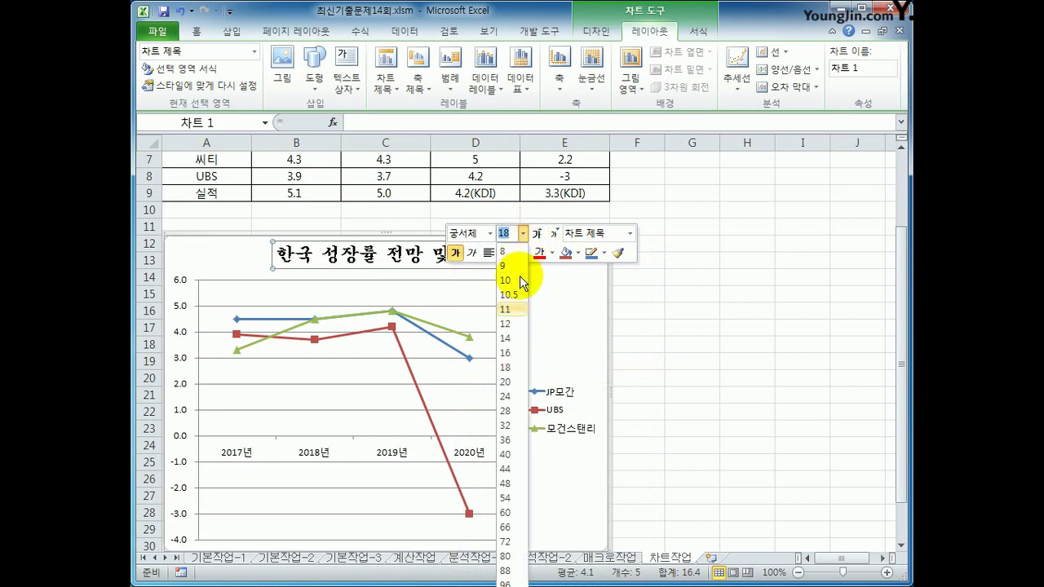
pyautogui.click(507, 324)
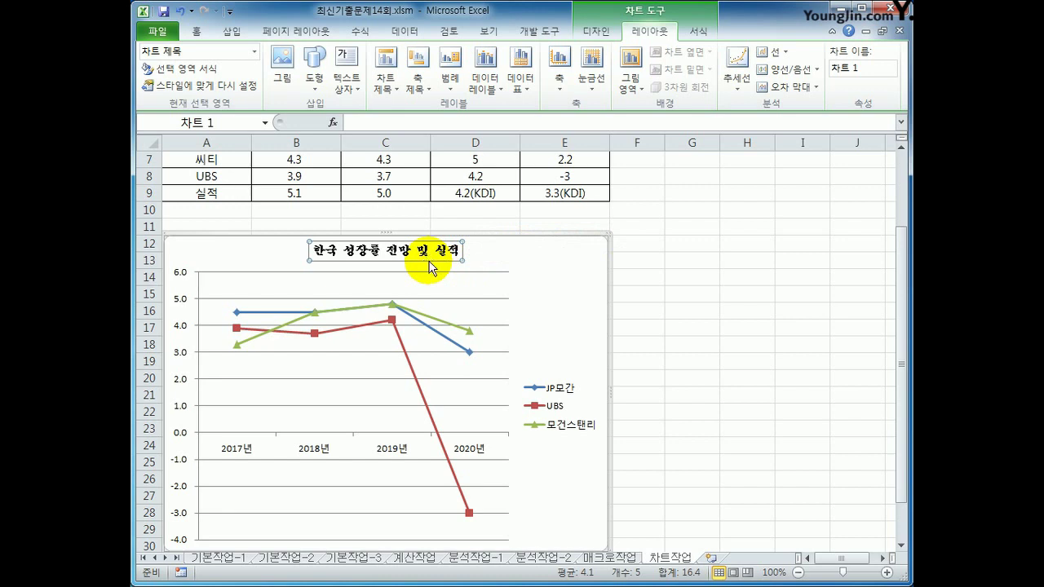
pyautogui.click(200, 31)
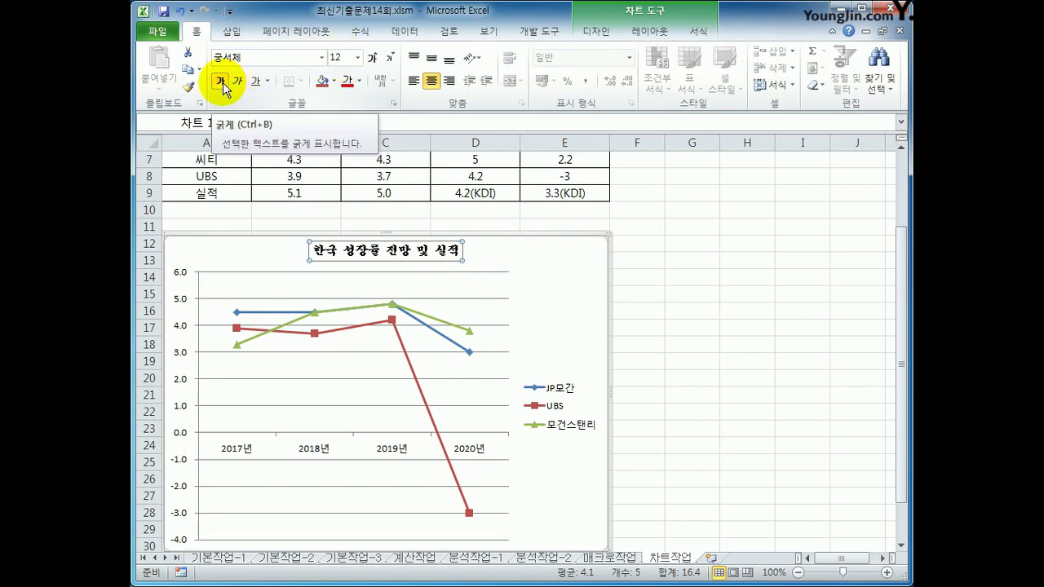
# Step: Add a horizontally oriented title to the chart's vertical axis reading (단위 : %)
pyautogui.click(181, 305)
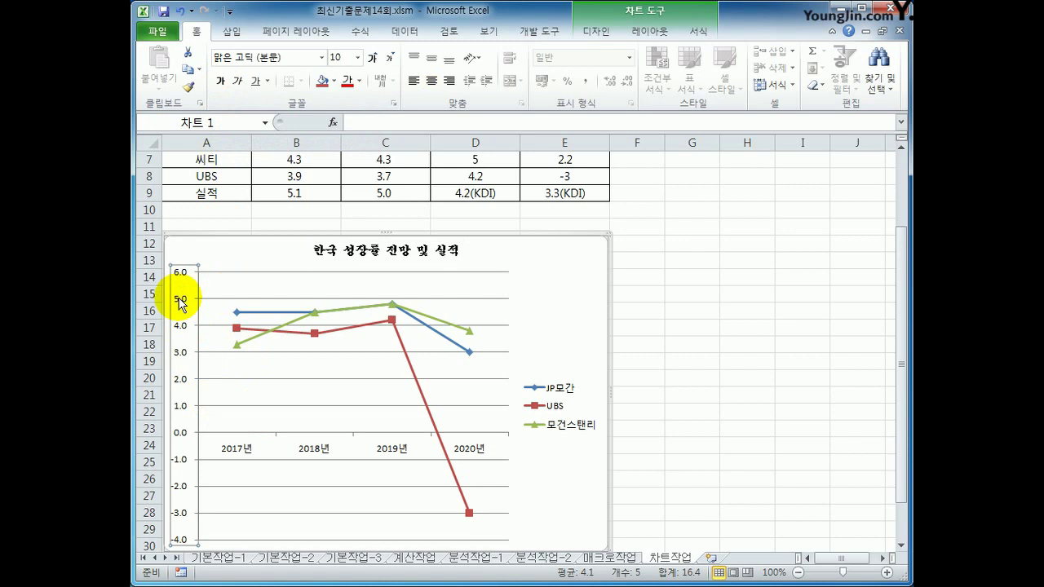
pyautogui.click(220, 255)
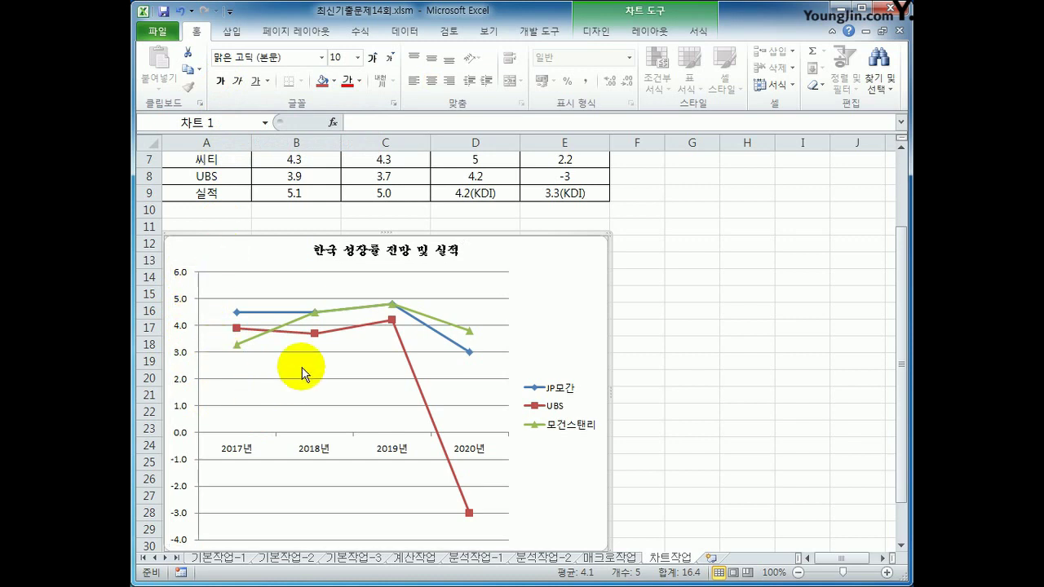
pyautogui.click(661, 35)
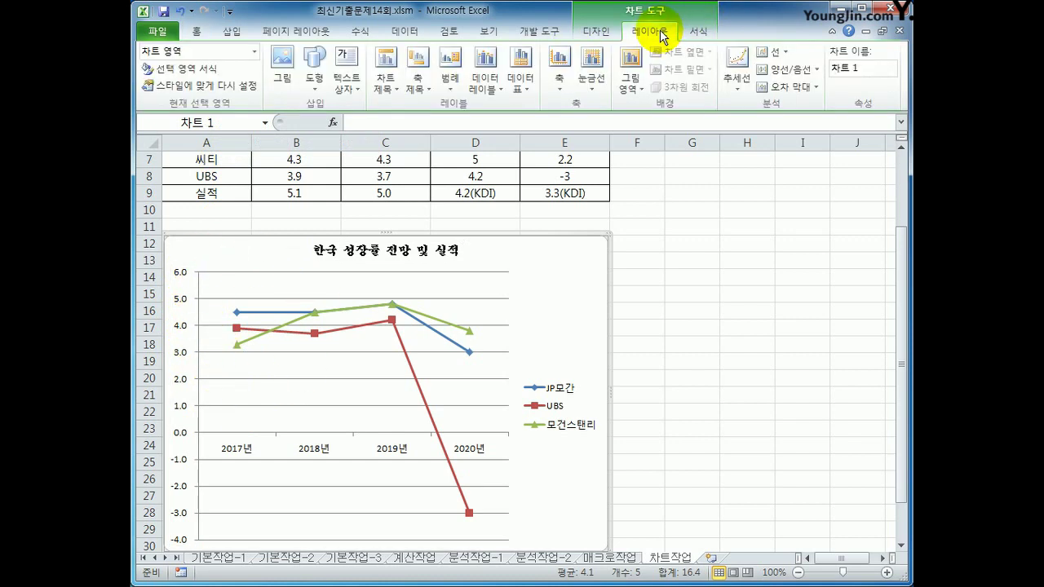
pyautogui.click(418, 82)
pyautogui.moveTo(430, 128)
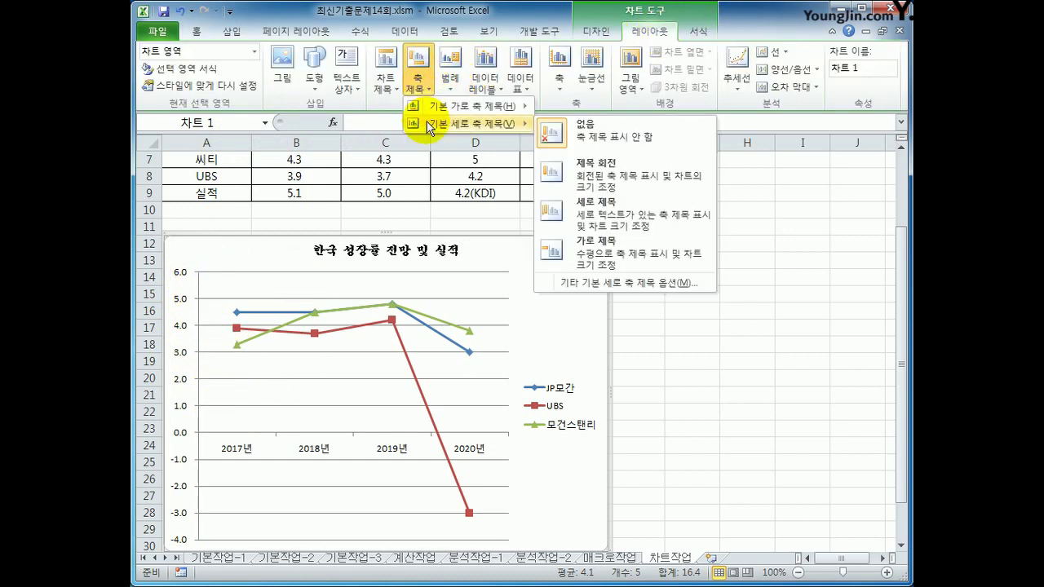
pyautogui.click(618, 220)
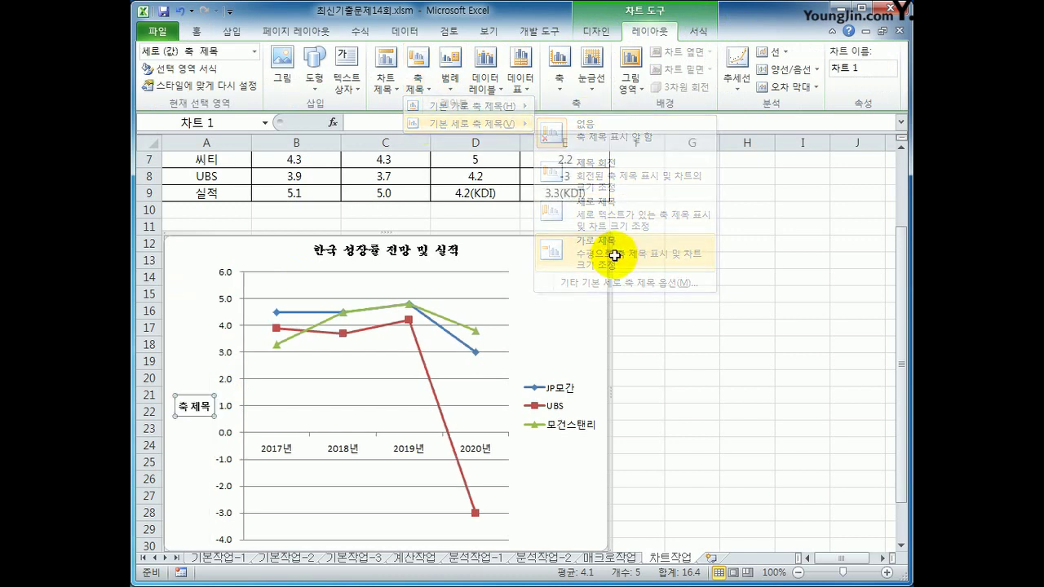
pyautogui.moveTo(175, 401); pyautogui.dragTo(211, 413)
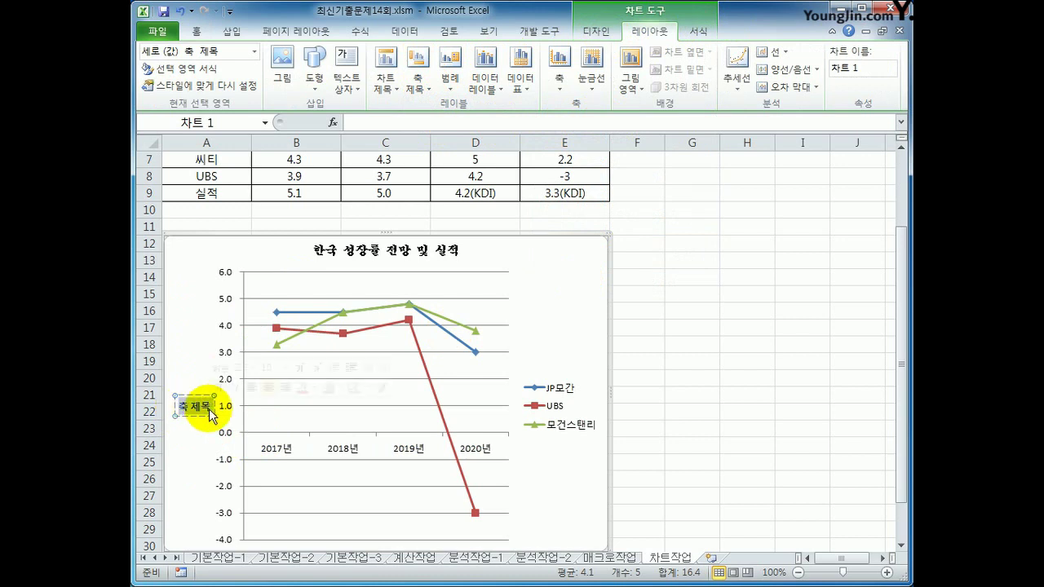
pyautogui.write('(')
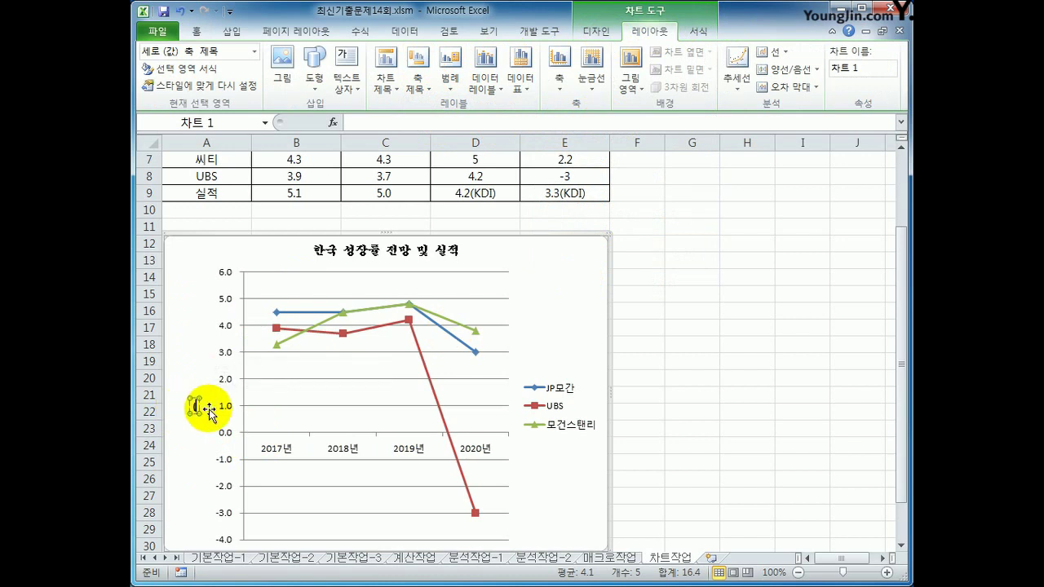
pyautogui.write('단위 :')
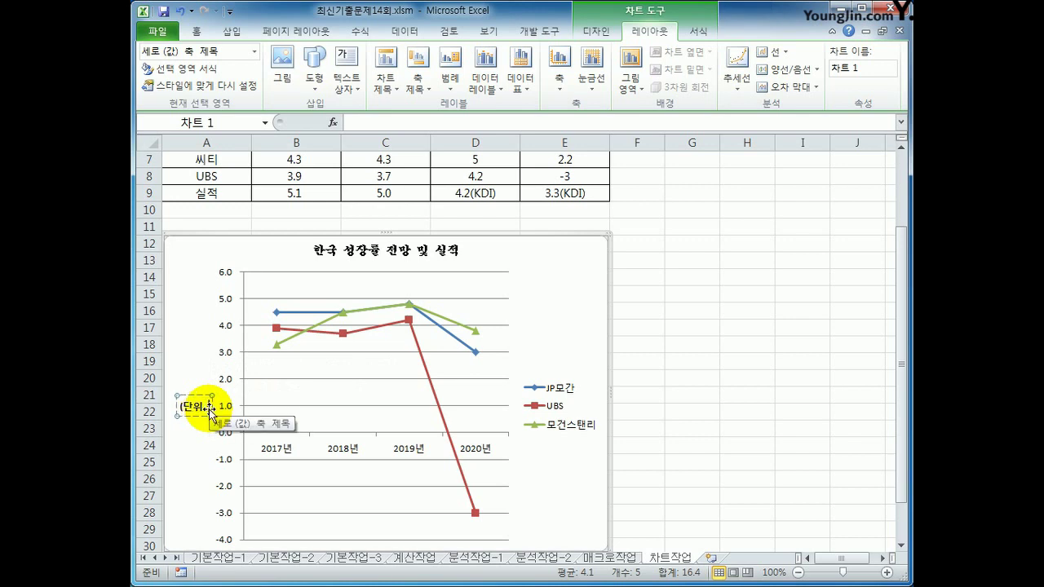
pyautogui.write(' %)')
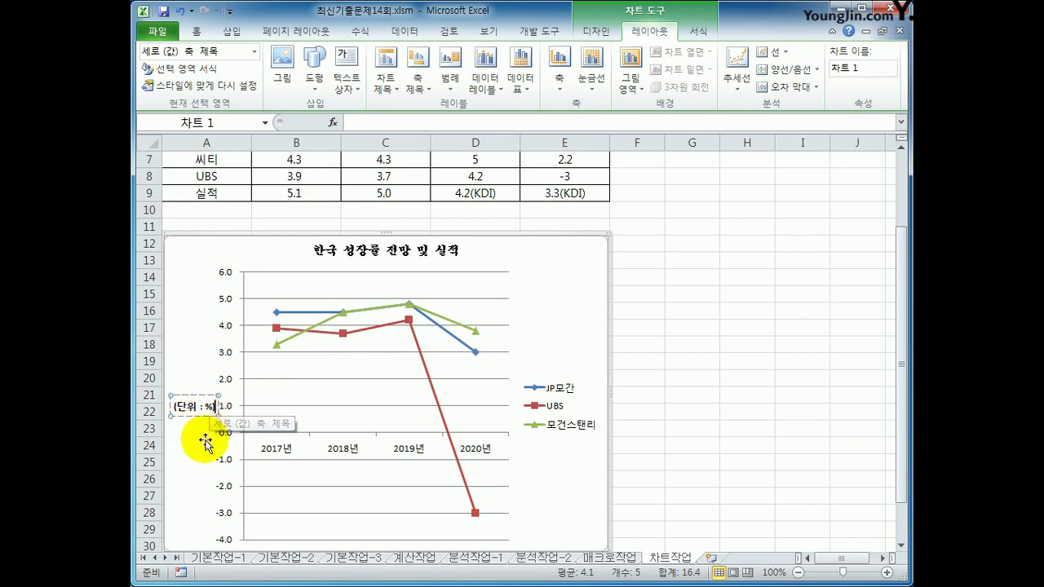
pyautogui.click(204, 442)
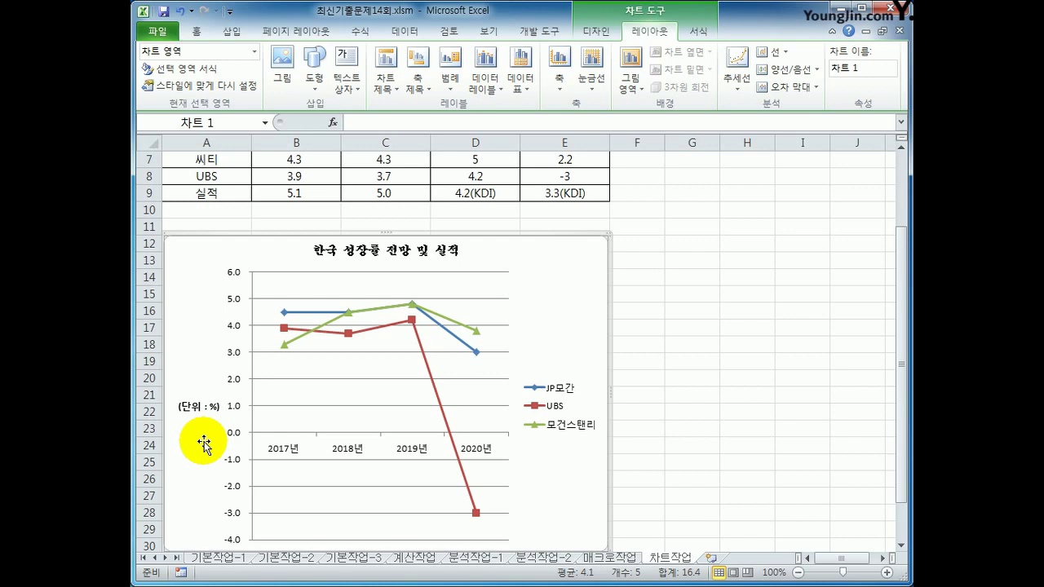
# Step: Fix the major unit of the chart's vertical value axis at 2
pyautogui.click(238, 301)
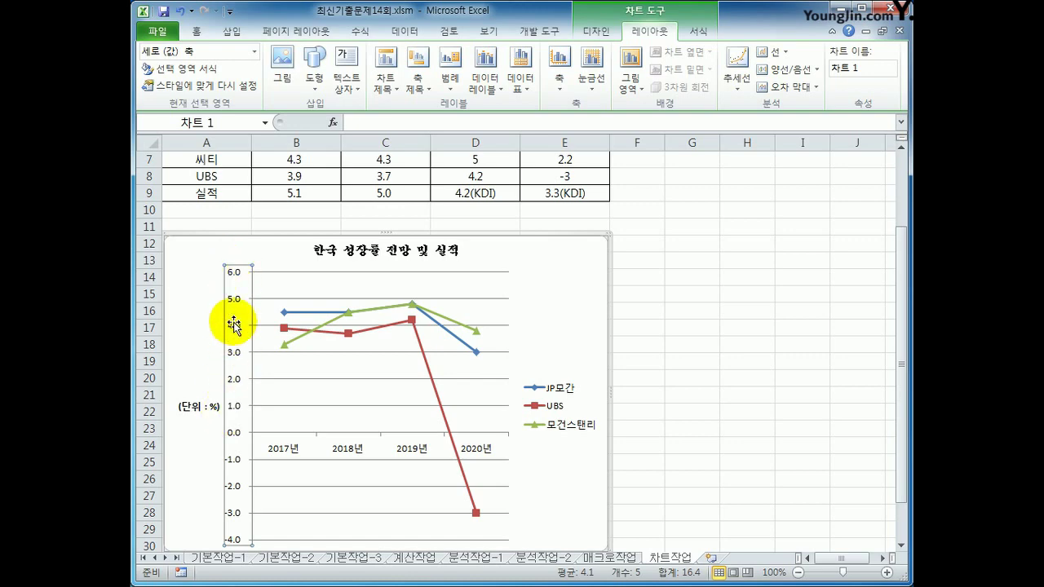
pyautogui.rightClick(236, 300)
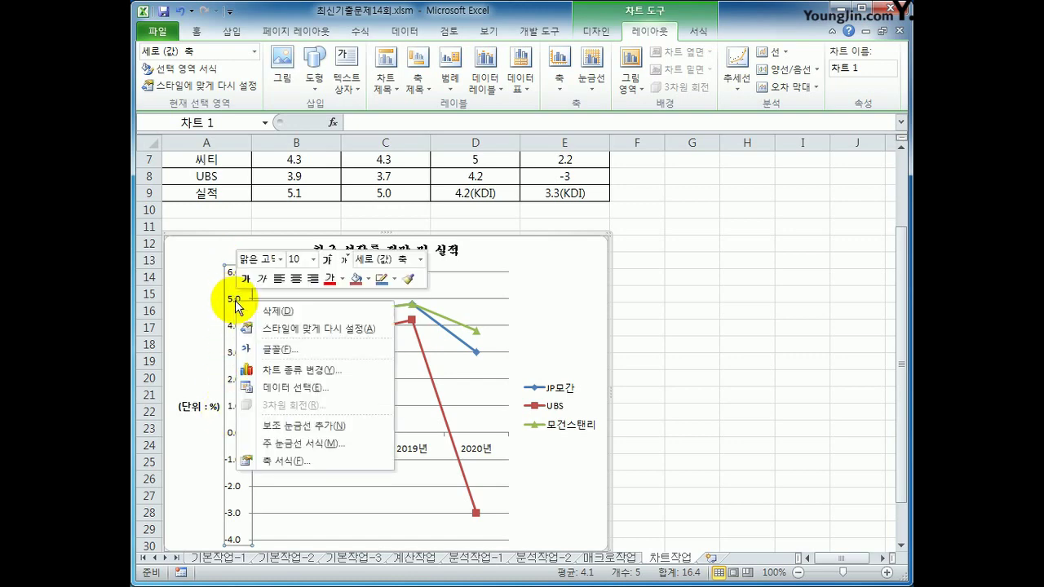
pyautogui.click(313, 460)
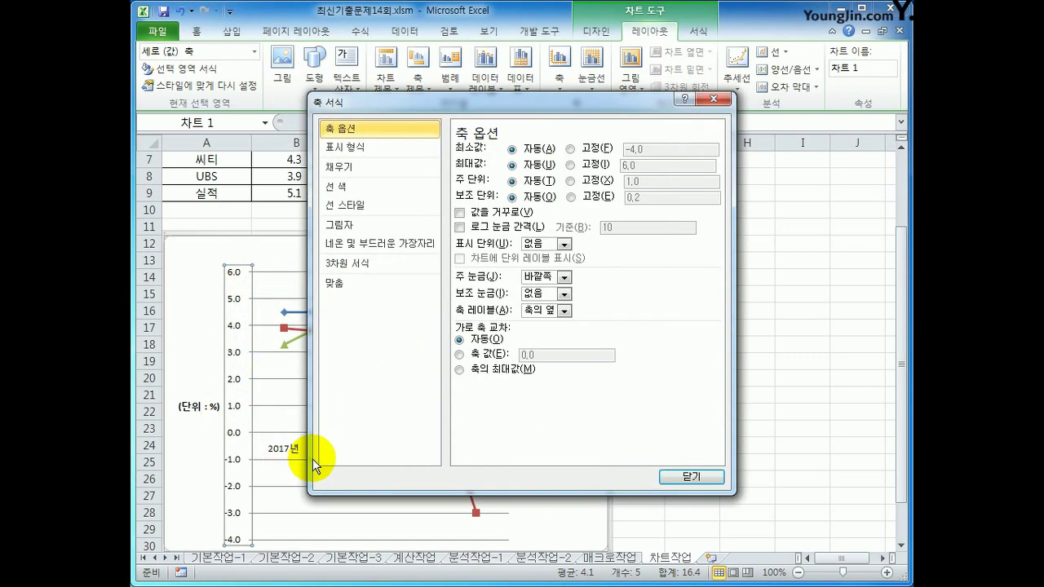
pyautogui.click(596, 181)
pyautogui.write('2')
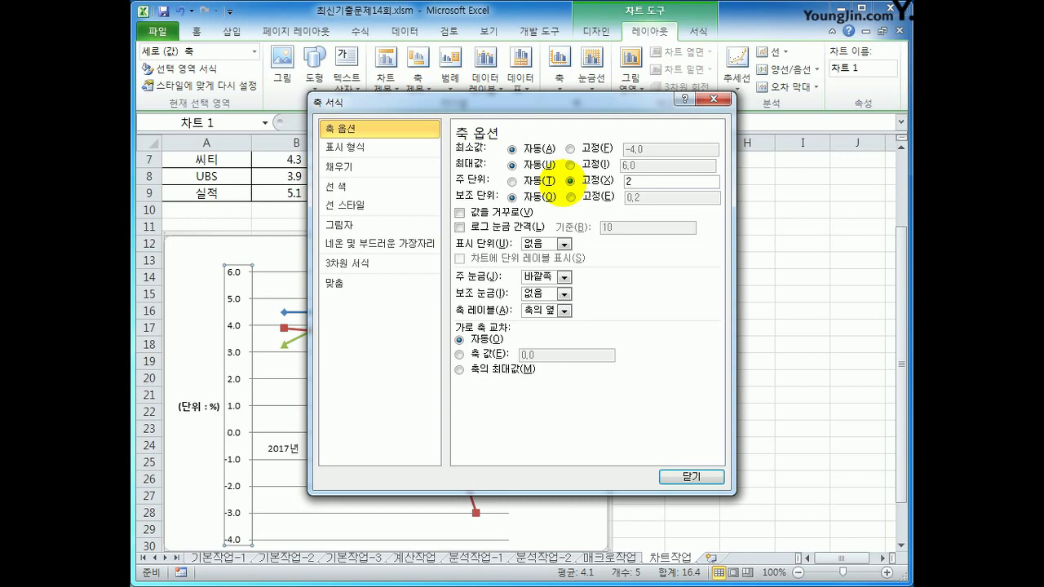
pyautogui.click(692, 478)
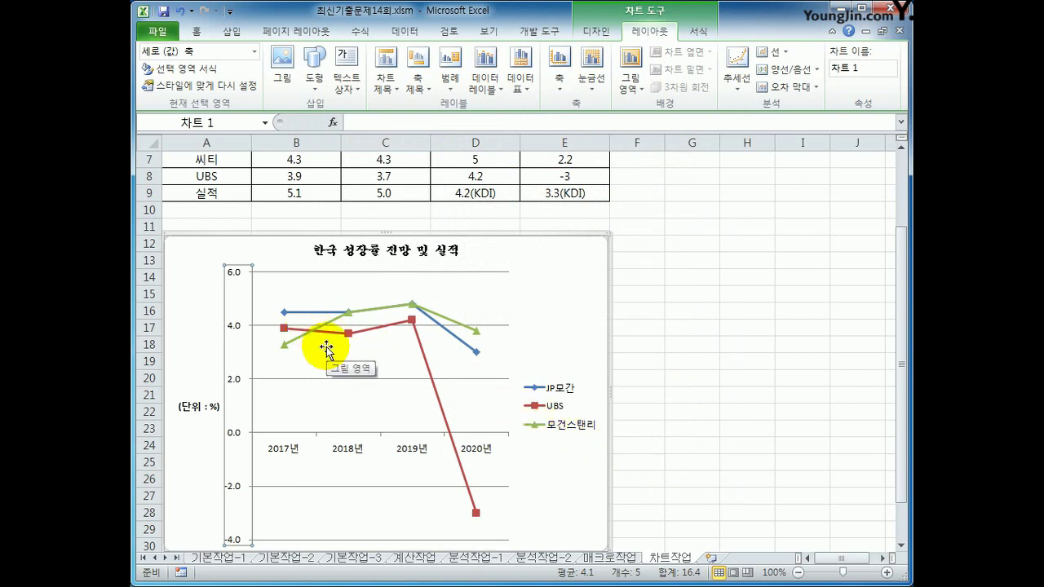
# Step: Add data labels showing the values to the UBS series of the line chart
pyautogui.click(350, 335)
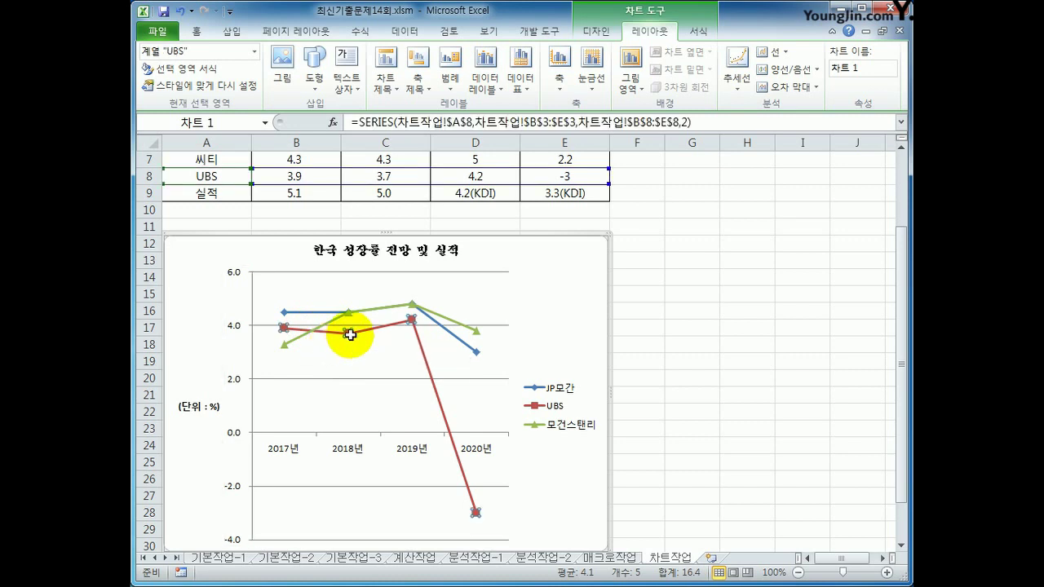
pyautogui.rightClick(350, 334)
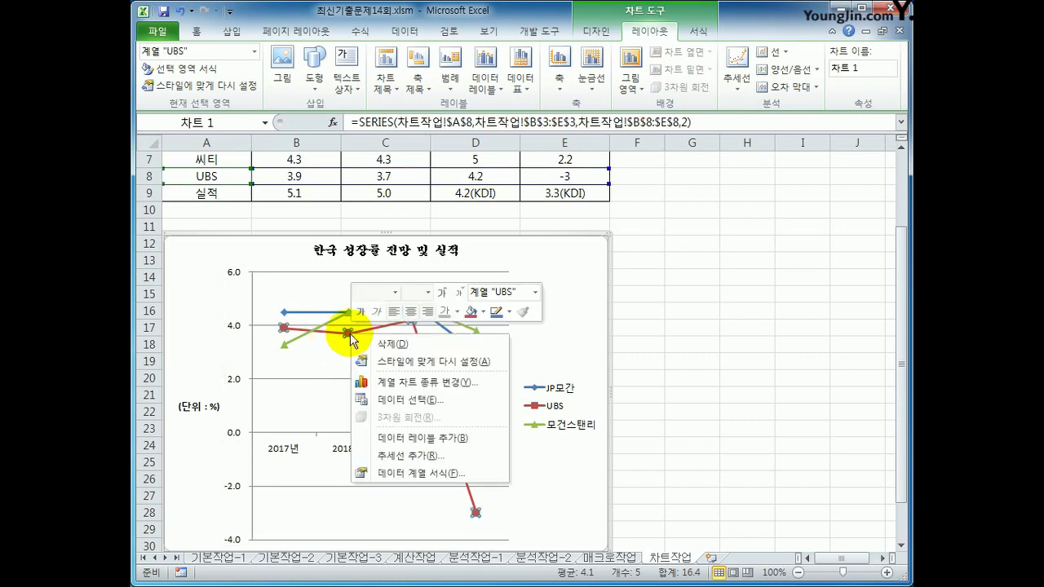
pyautogui.click(430, 438)
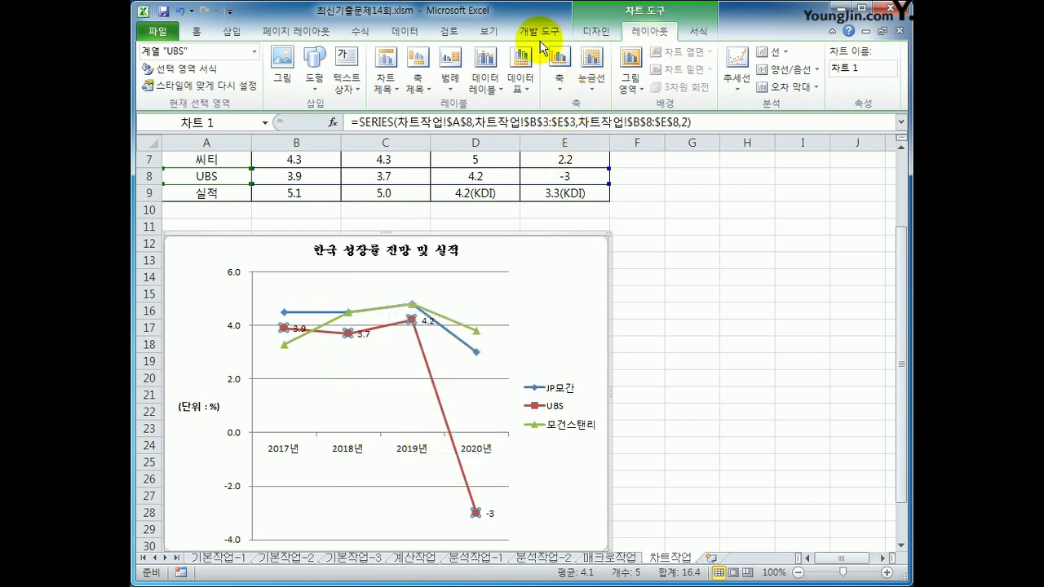
pyautogui.click(484, 88)
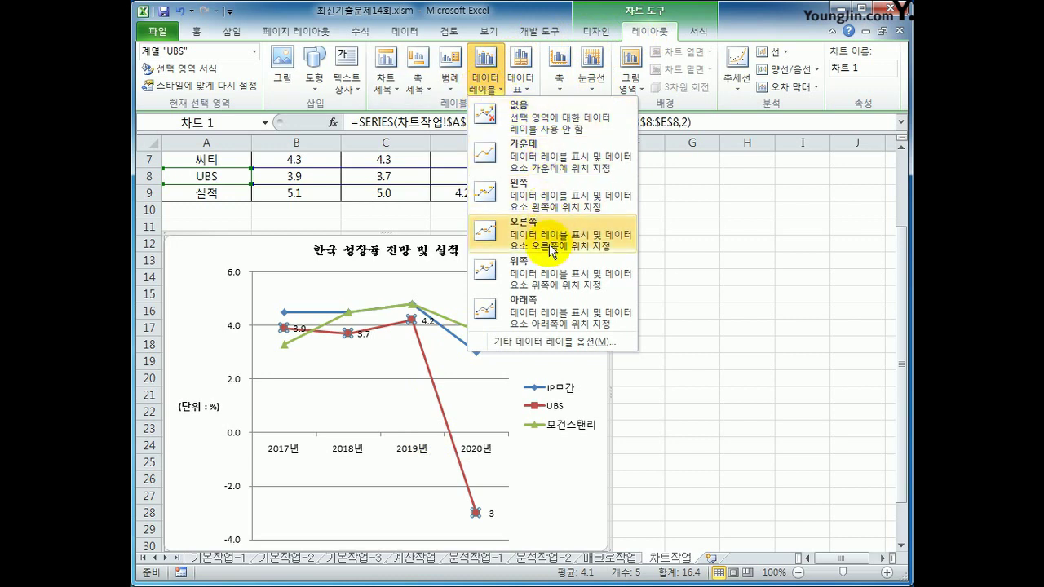
pyautogui.click(738, 288)
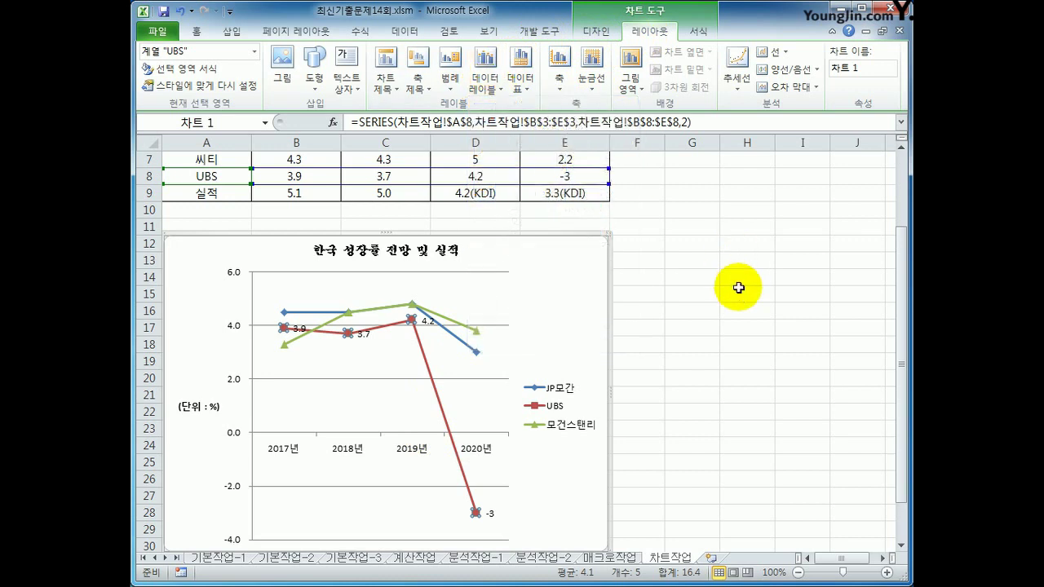
# Step: Give the chart area's border rounded corners (둥근 모서리) and deselect the chart
pyautogui.click(592, 259)
pyautogui.scroll(-1, 592, 260)
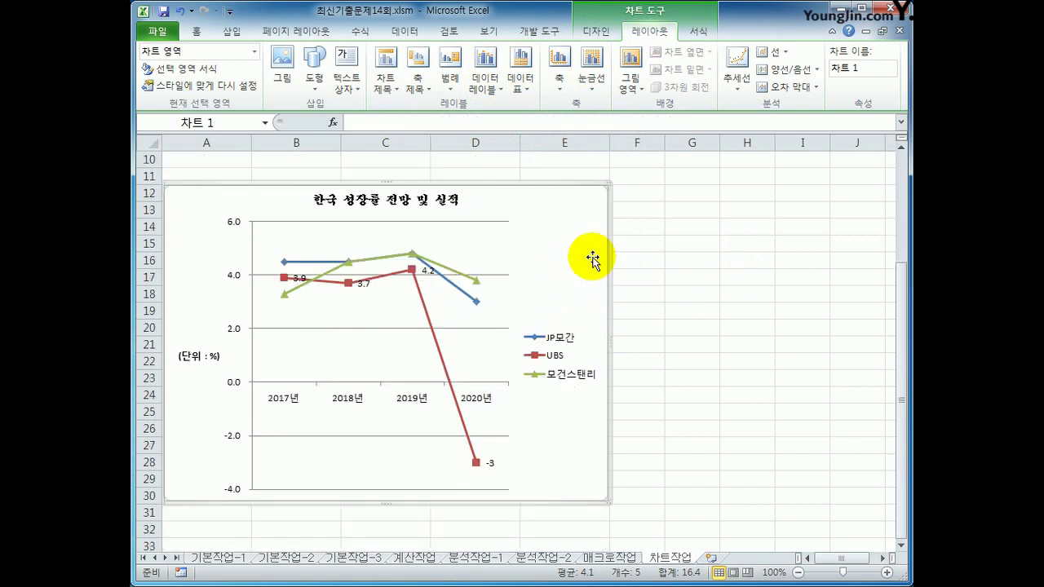
pyautogui.rightClick(541, 211)
pyautogui.click(665, 488)
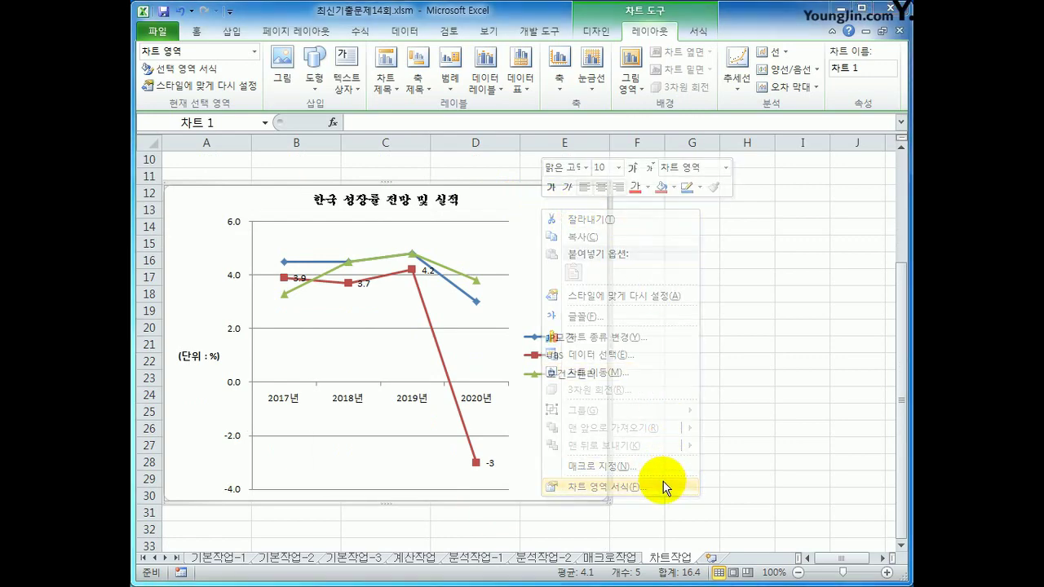
pyautogui.click(355, 170)
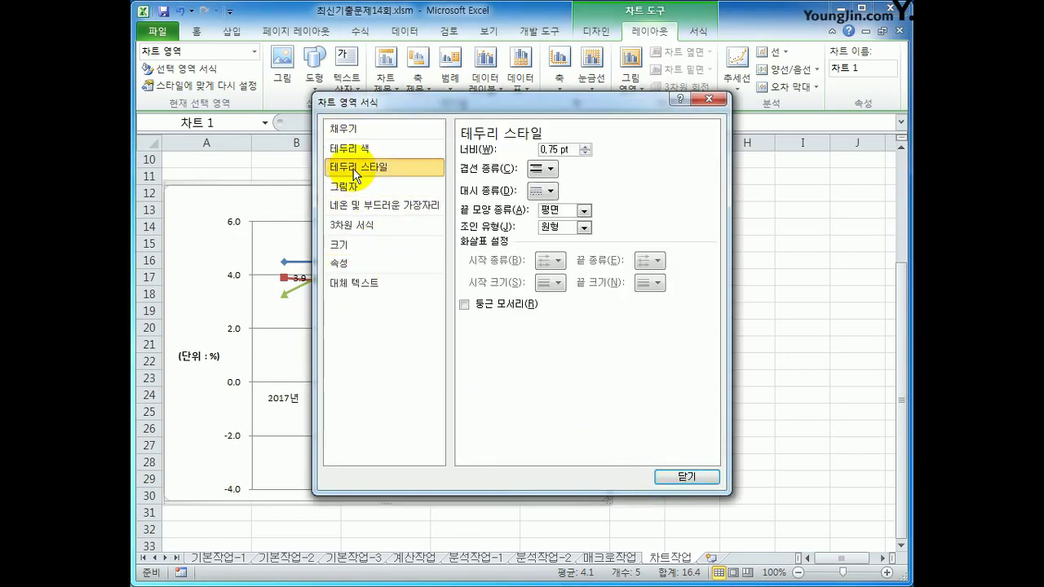
pyautogui.click(514, 306)
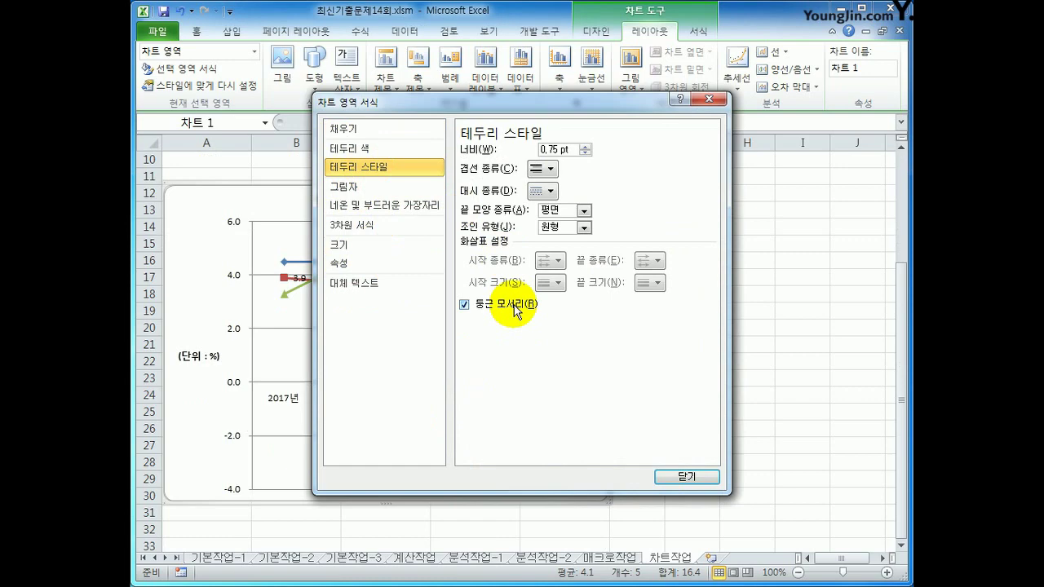
pyautogui.click(679, 477)
pyautogui.click(742, 471)
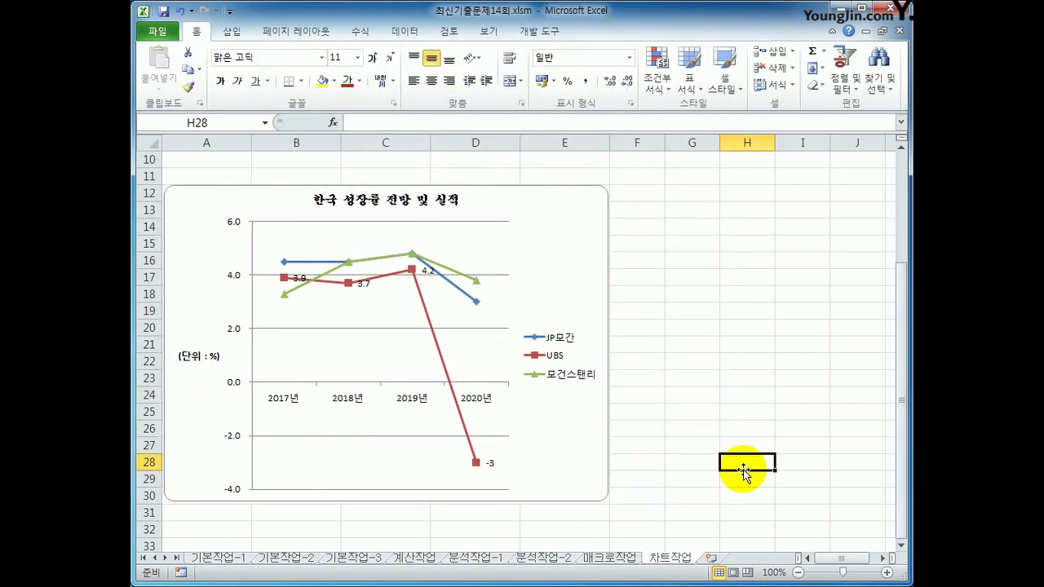